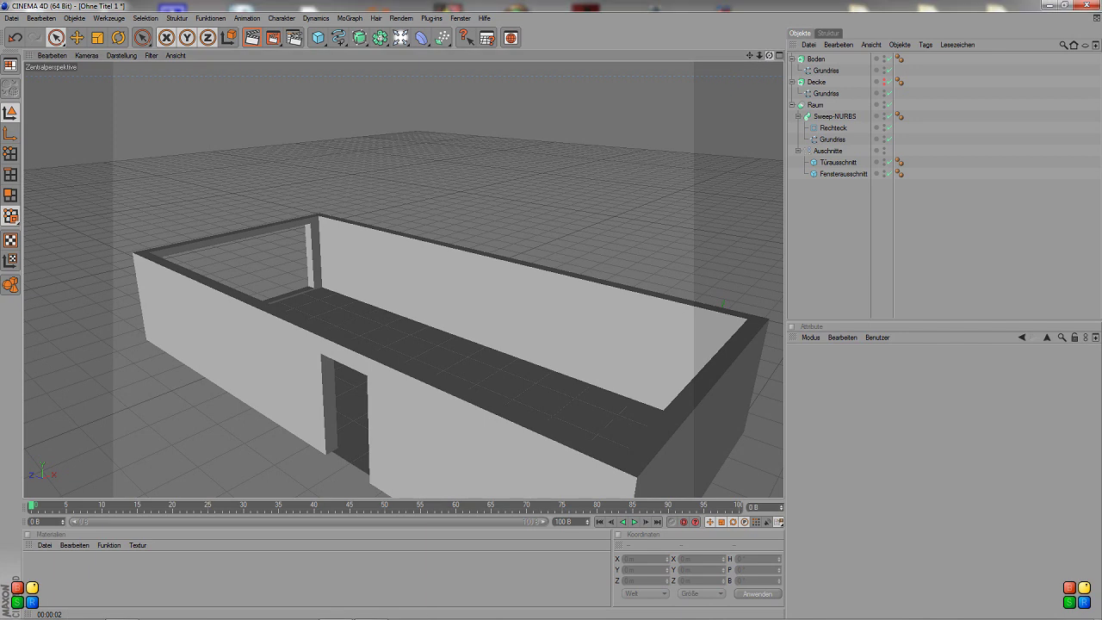
- Add a 200 m cube to the scene while viewing the room's window wall
{"action": "mouse_move", "coordinate": [405, 284]}
{"action": "left_mouse_down", "text": "alt"}
{"action": "mouse_move", "coordinate": [442, 273]}
{"action": "mouse_move", "coordinate": [754, 59]}
{"action": "mouse_move", "coordinate": [757, 95]}
{"action": "left_mouse_up", "text": "alt"}
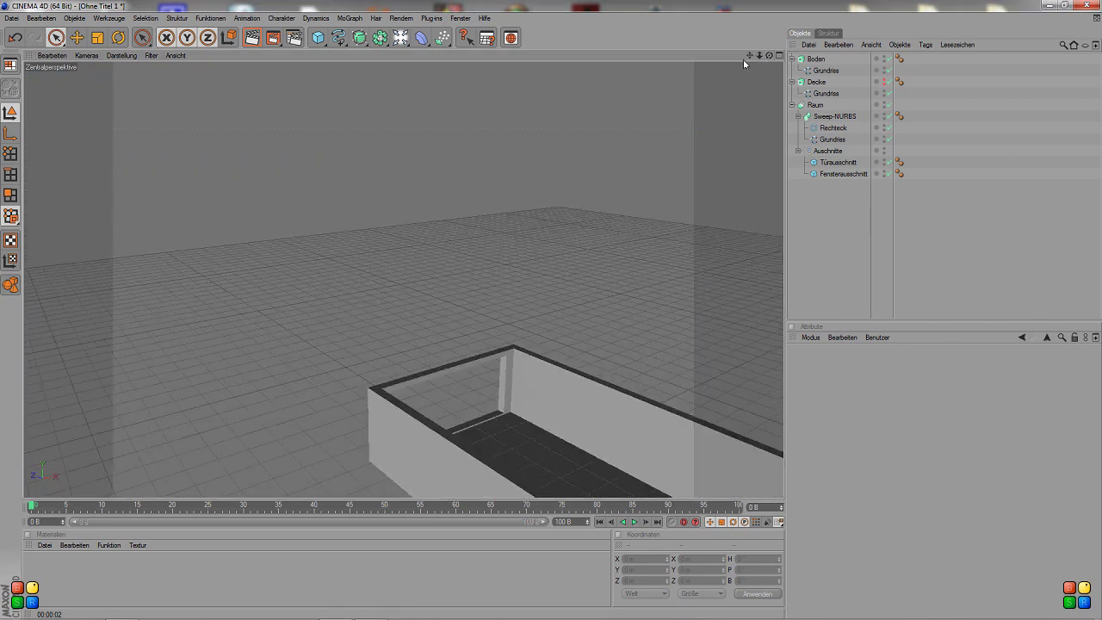
{"action": "left_click_drag", "start_coordinate": [753, 55], "coordinate": [738, 54]}
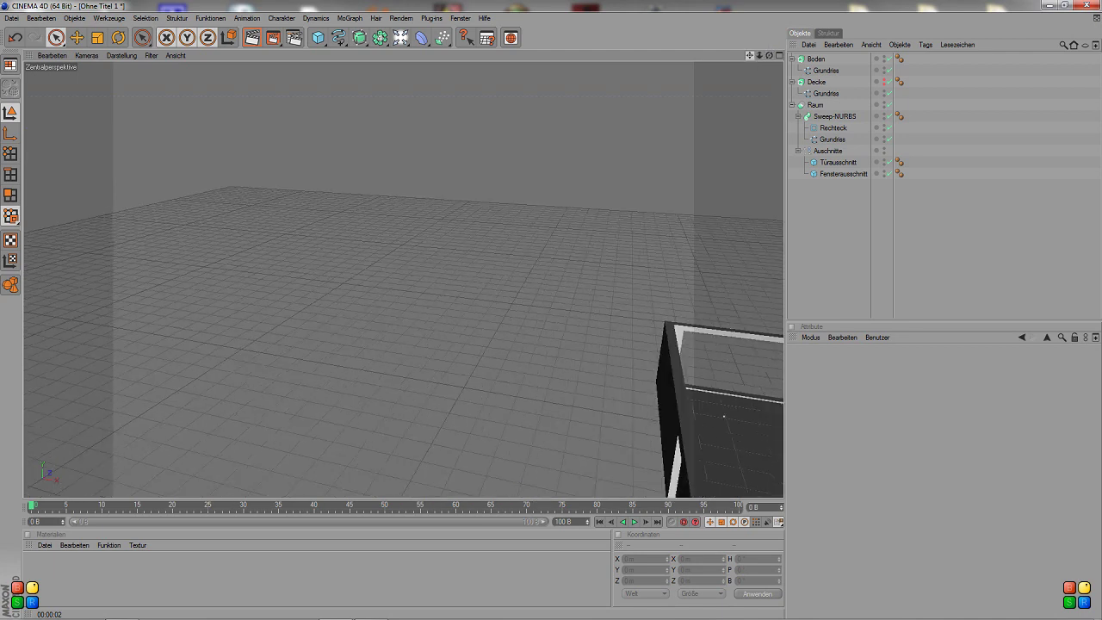
{"action": "scroll", "coordinate": [711, 365], "scroll_direction": "up", "scroll_amount": 2}
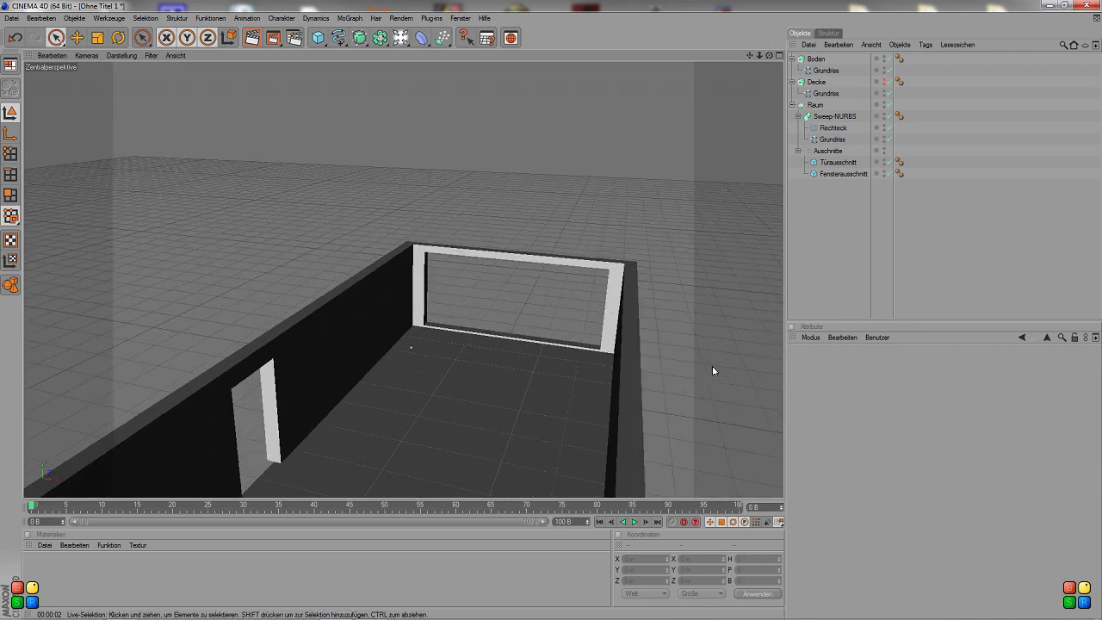
{"action": "scroll", "coordinate": [712, 364], "scroll_direction": "up", "scroll_amount": 2}
{"action": "scroll", "coordinate": [712, 365], "scroll_direction": "up", "scroll_amount": 2}
{"action": "scroll", "coordinate": [706, 356], "scroll_direction": "up", "scroll_amount": 2}
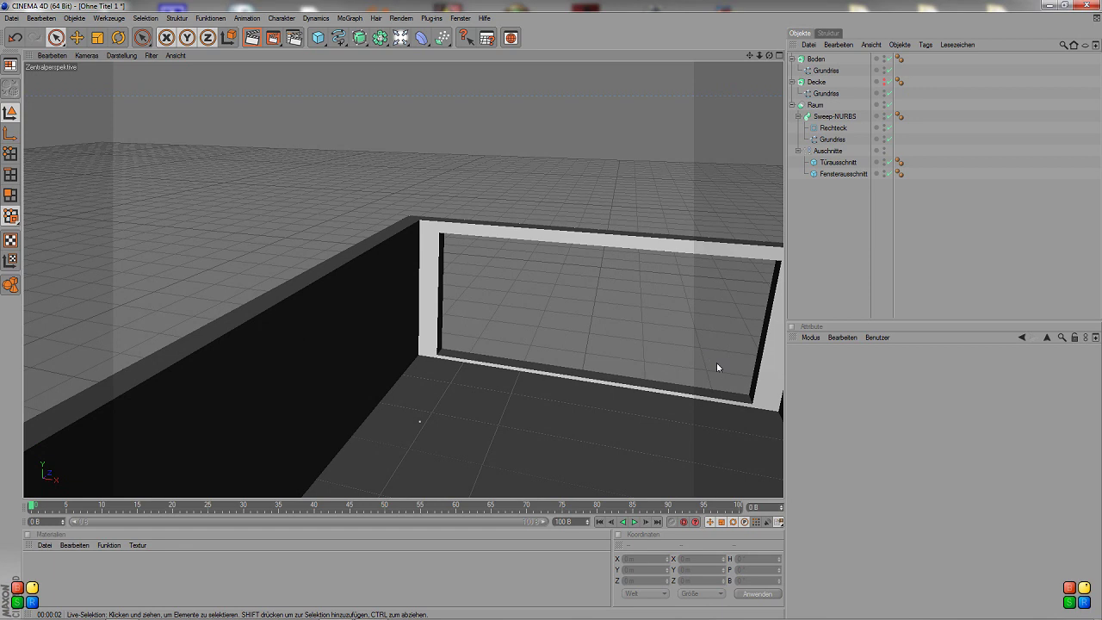
{"action": "left_click", "coordinate": [320, 38]}
{"action": "scroll", "coordinate": [565, 261], "scroll_direction": "down", "scroll_amount": 2}
{"action": "scroll", "coordinate": [556, 280], "scroll_direction": "down", "scroll_amount": 2}
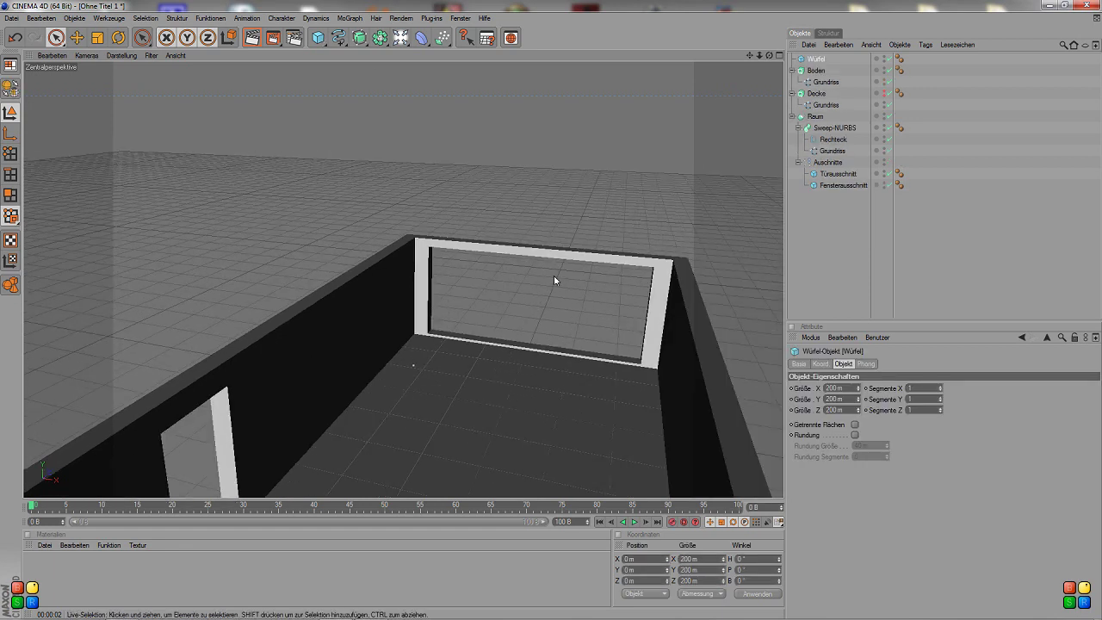
{"action": "scroll", "coordinate": [555, 280], "scroll_direction": "down", "scroll_amount": 2}
{"action": "scroll", "coordinate": [553, 280], "scroll_direction": "down", "scroll_amount": 2}
{"action": "scroll", "coordinate": [552, 280], "scroll_direction": "down", "scroll_amount": 2}
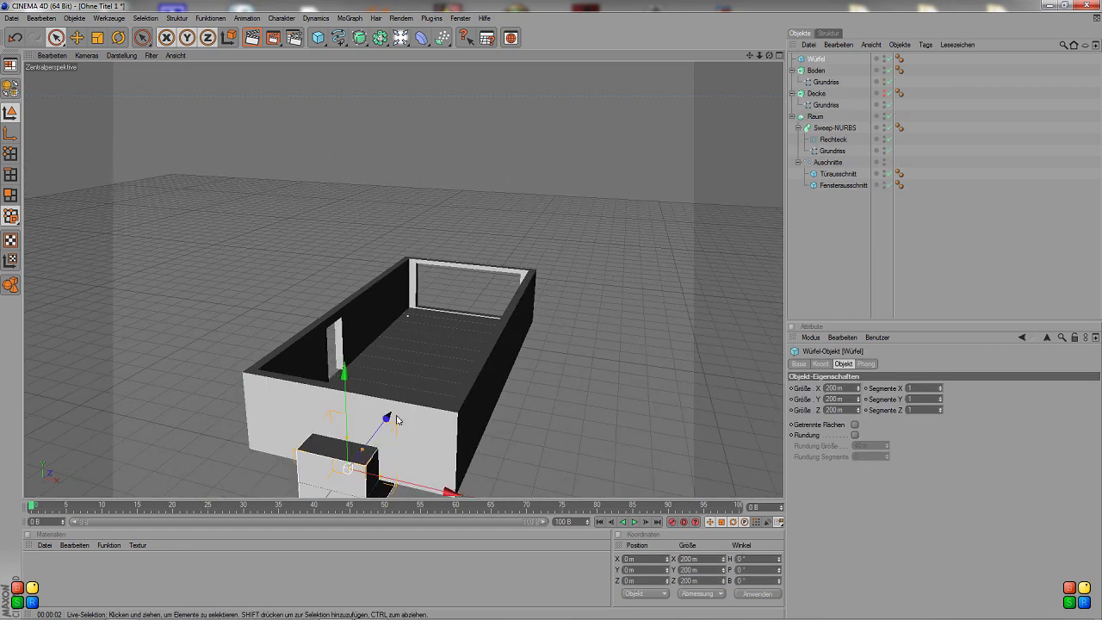
- Move the cube into the room to X −106.588 m, Z −329.635 m
{"action": "left_click_drag", "start_coordinate": [401, 418], "coordinate": [499, 345]}
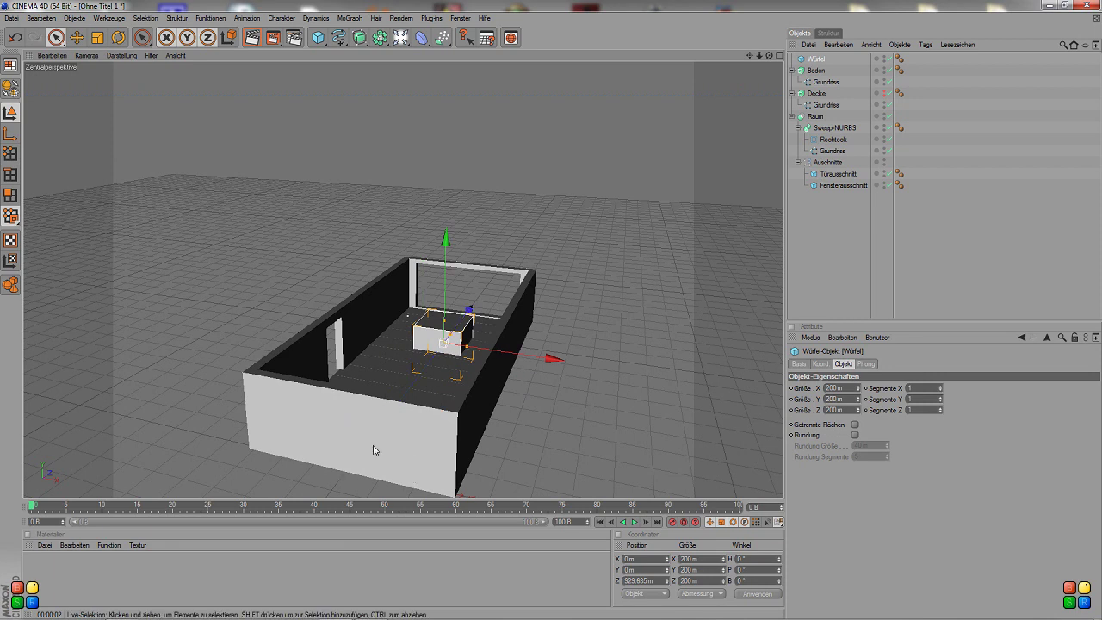
{"action": "scroll", "coordinate": [528, 344], "scroll_direction": "up", "scroll_amount": 2}
{"action": "scroll", "coordinate": [544, 411], "scroll_direction": "up", "scroll_amount": 2}
{"action": "scroll", "coordinate": [543, 411], "scroll_direction": "up", "scroll_amount": 2}
{"action": "scroll", "coordinate": [655, 304], "scroll_direction": "up", "scroll_amount": 2}
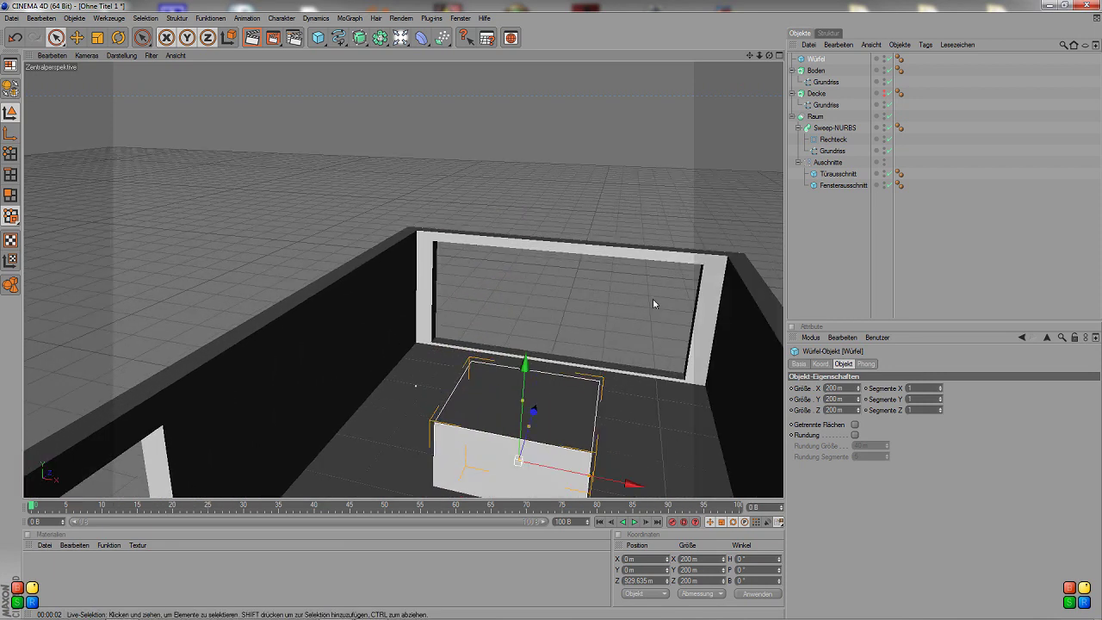
{"action": "left_click_drag", "start_coordinate": [747, 57], "coordinate": [721, 294]}
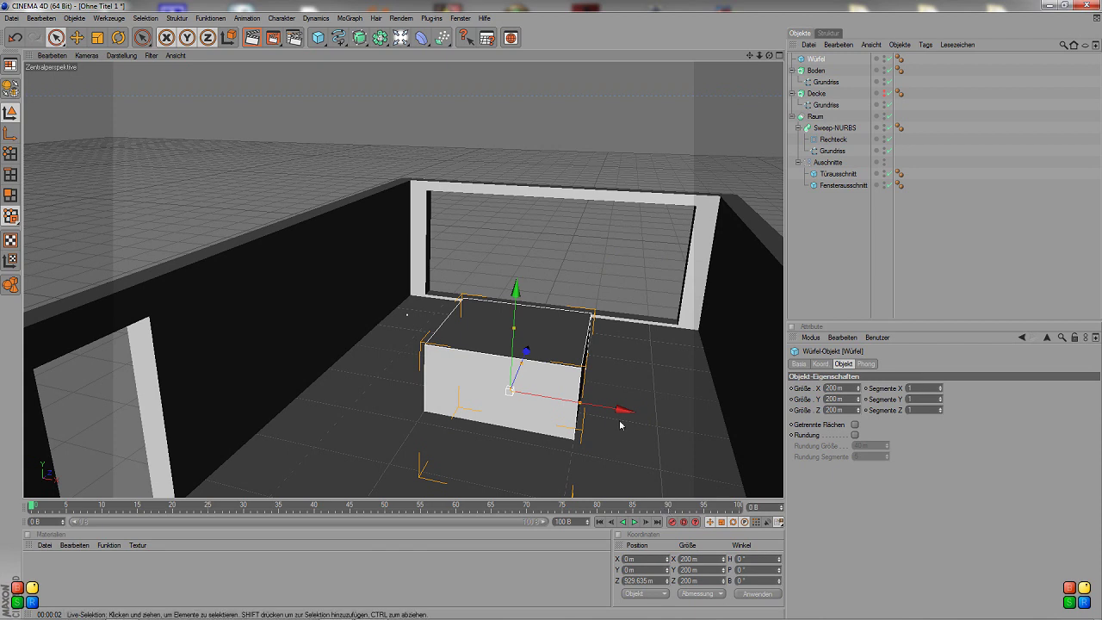
{"action": "left_click_drag", "start_coordinate": [629, 412], "coordinate": [557, 398]}
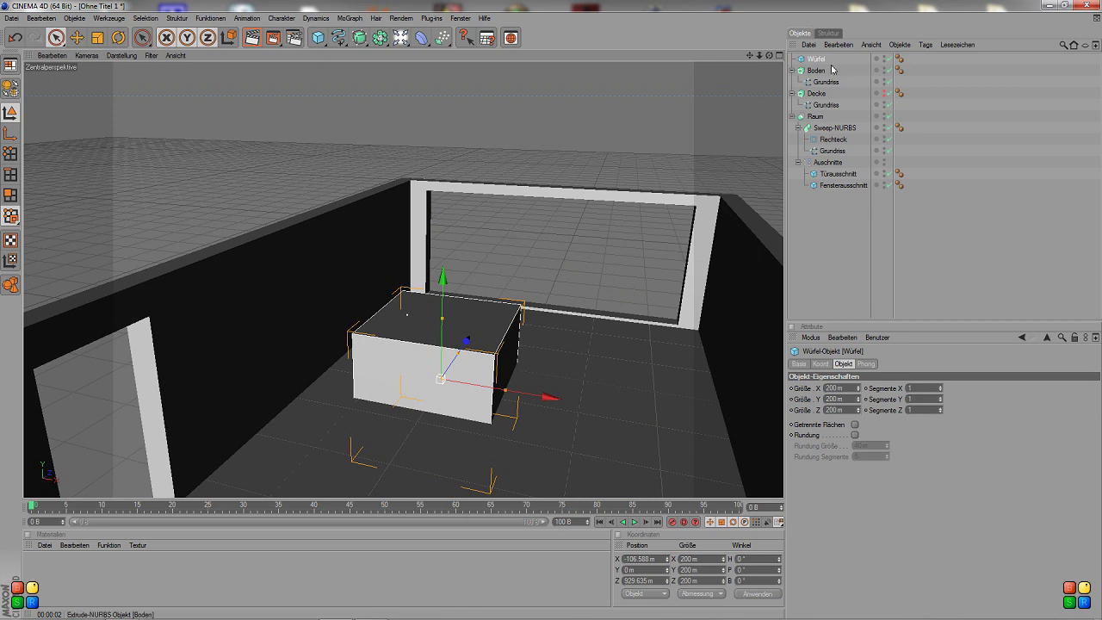
{"action": "left_click", "coordinate": [828, 187]}
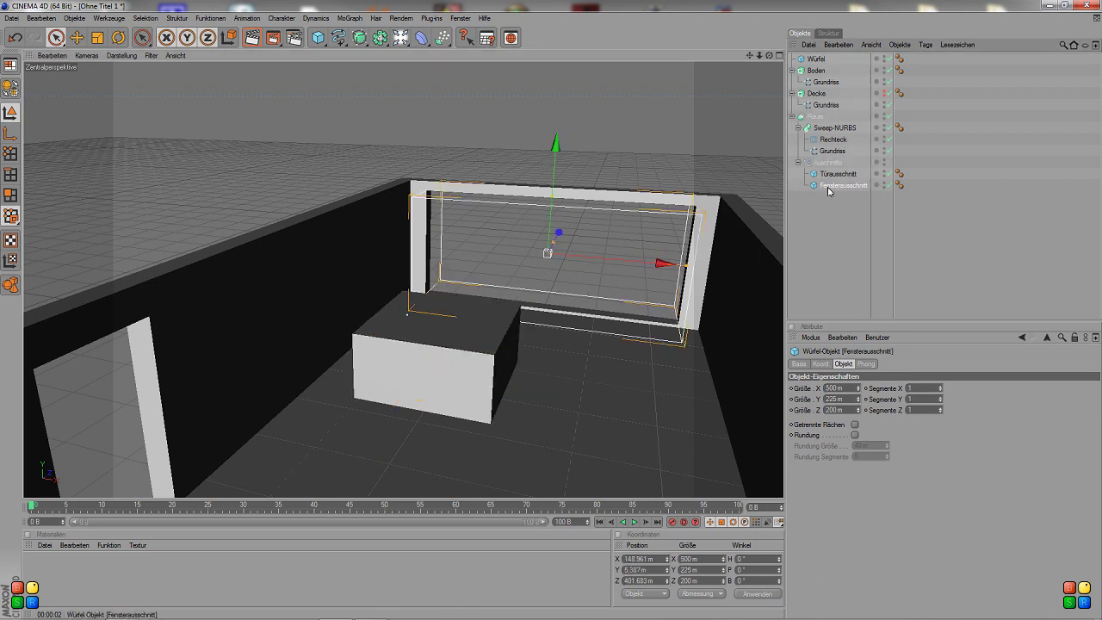
{"action": "left_click", "coordinate": [836, 388]}
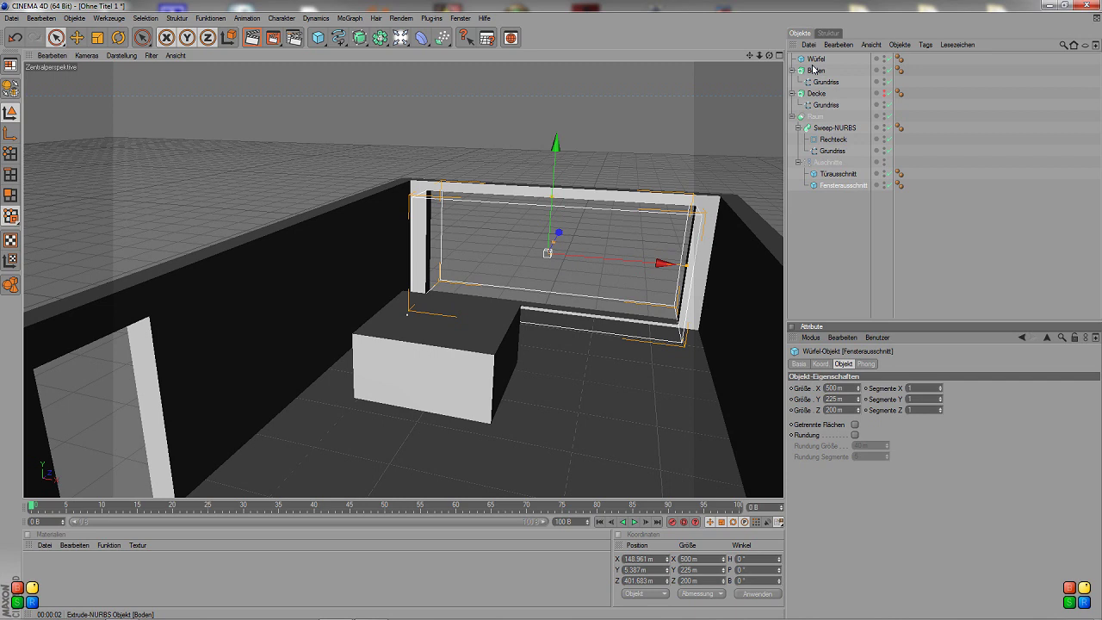
{"action": "left_click", "coordinate": [468, 327]}
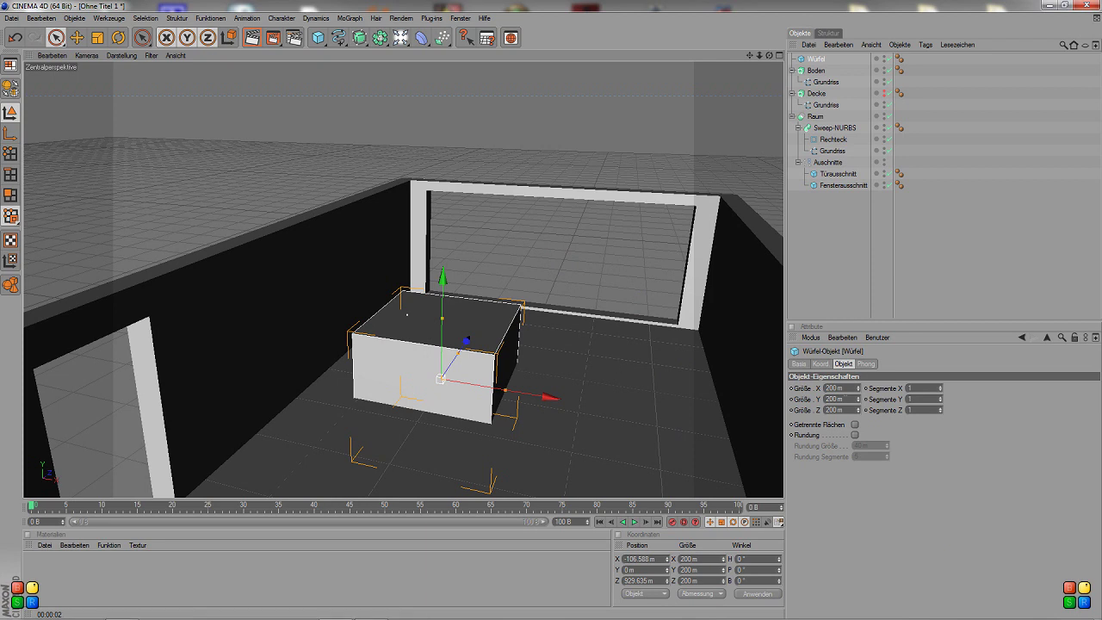
- Set the cube's width to 250 m and move it back toward the window wall
{"action": "double_click", "coordinate": [839, 387]}
{"action": "type", "text": "150"}
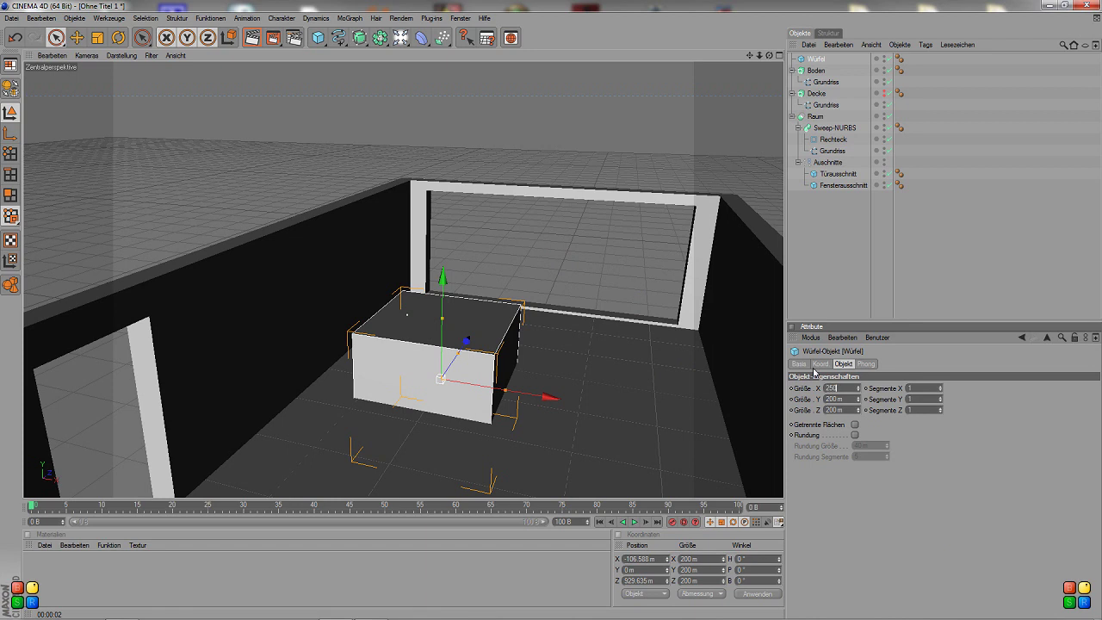
{"action": "key", "text": "Return"}
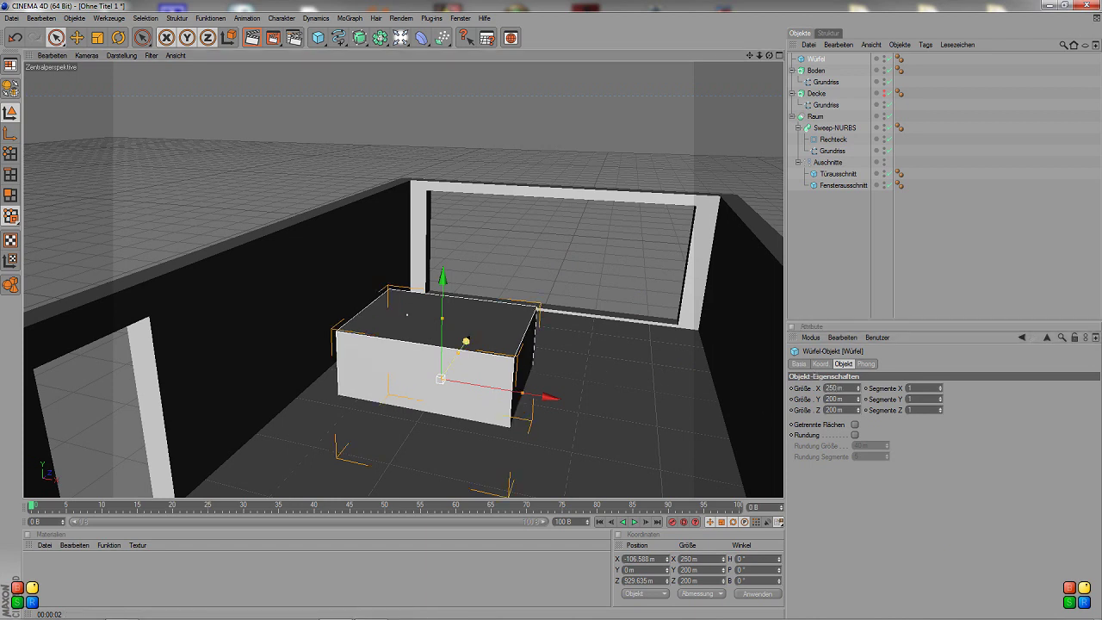
{"action": "left_click_drag", "start_coordinate": [465, 340], "coordinate": [542, 234]}
{"action": "scroll", "coordinate": [687, 141], "scroll_direction": "up", "scroll_amount": 2}
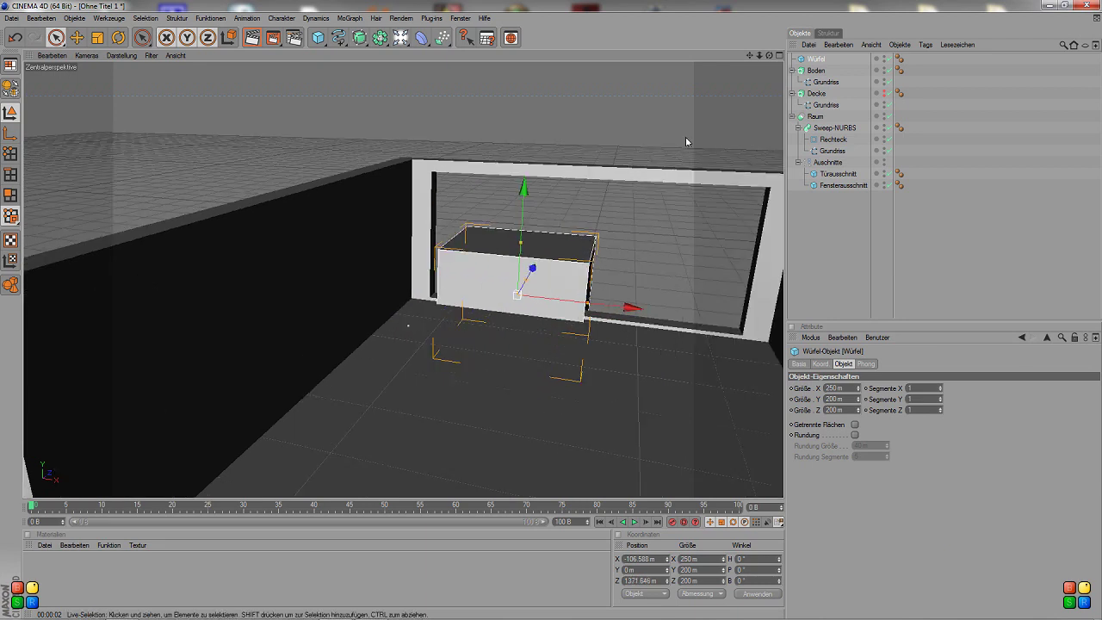
{"action": "scroll", "coordinate": [687, 141], "scroll_direction": "up", "scroll_amount": 2}
{"action": "scroll", "coordinate": [691, 160], "scroll_direction": "up", "scroll_amount": 3}
{"action": "scroll", "coordinate": [693, 173], "scroll_direction": "up", "scroll_amount": 2}
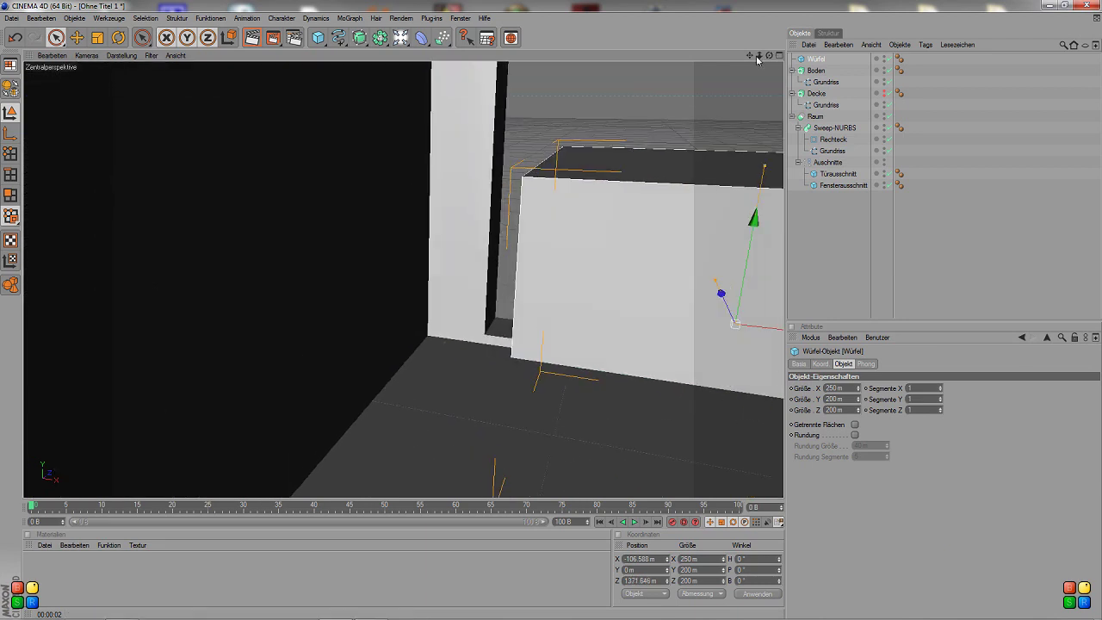
{"action": "left_click_drag", "start_coordinate": [757, 57], "coordinate": [598, 224]}
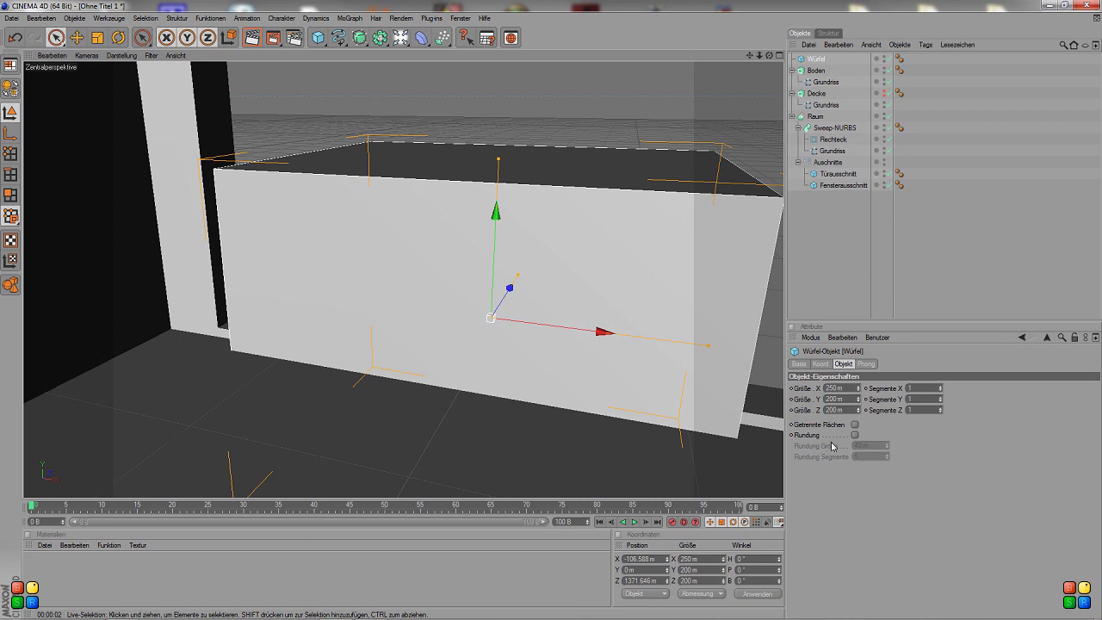
- Set the cube's height to 225 m and depth to 10 m, checking against the window cutout
{"action": "left_click", "coordinate": [831, 185]}
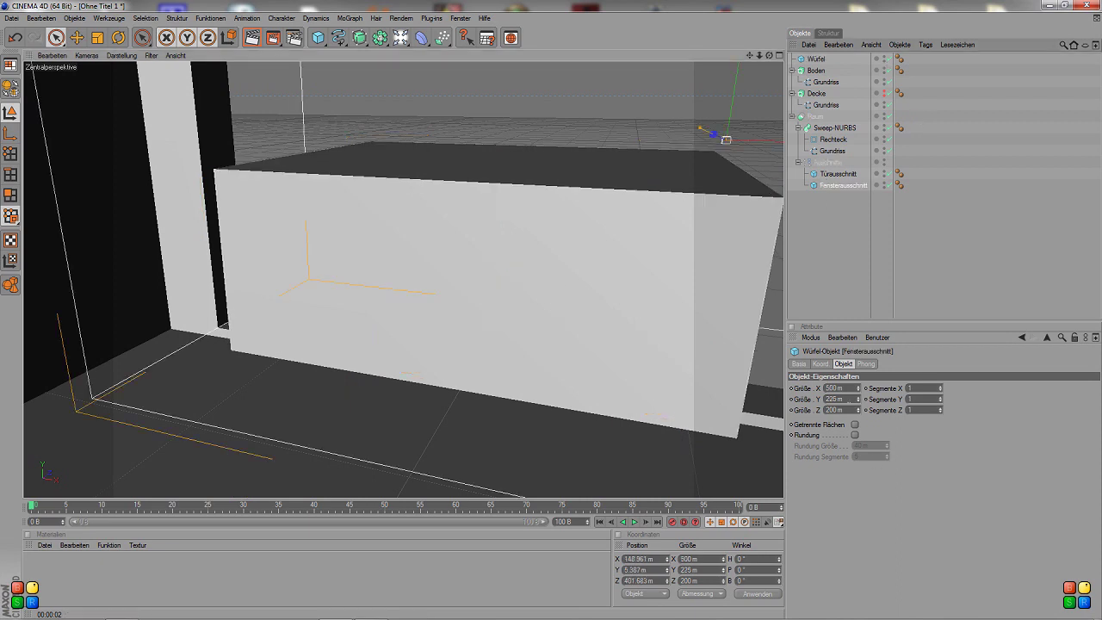
{"action": "left_click", "coordinate": [815, 59]}
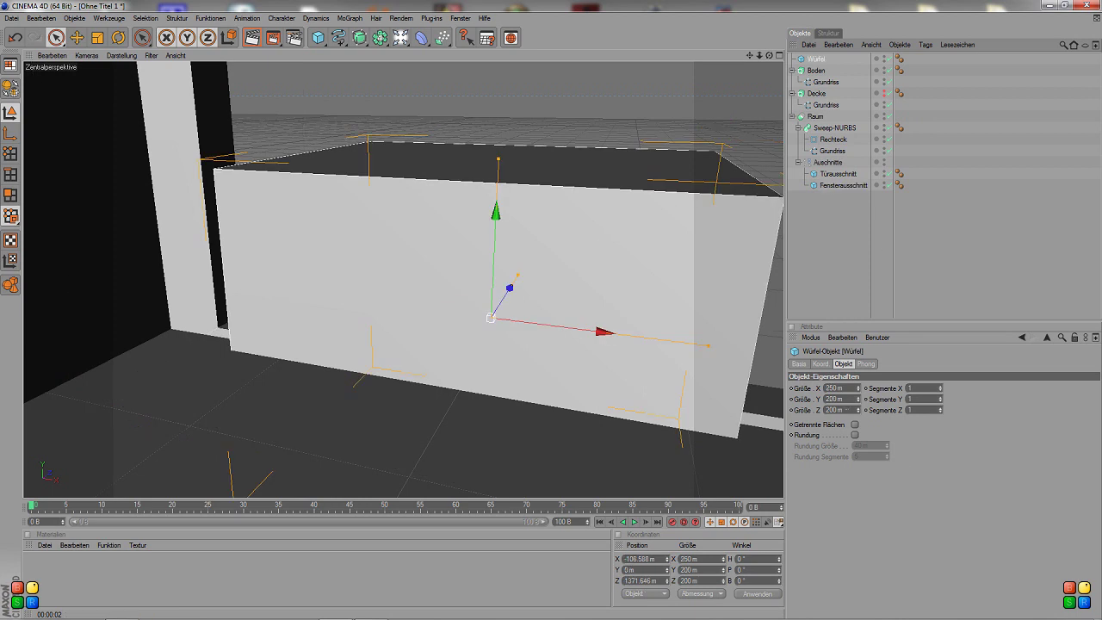
{"action": "type", "text": "225"}
{"action": "key", "text": "Return"}
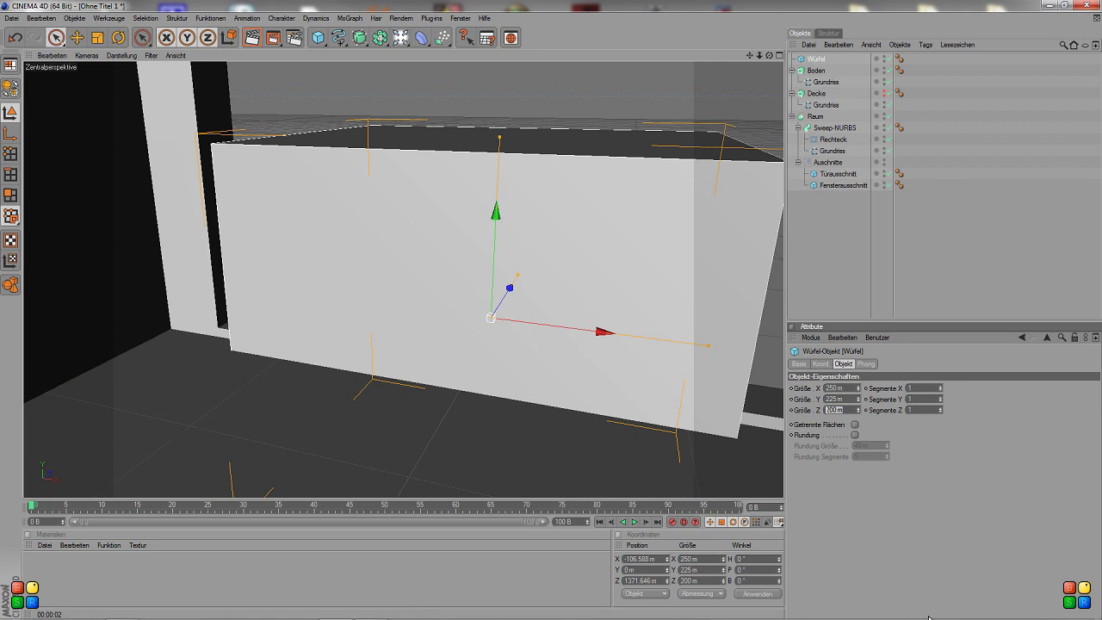
{"action": "type", "text": "1"}
{"action": "type", "text": "0"}
{"action": "key", "text": "Return"}
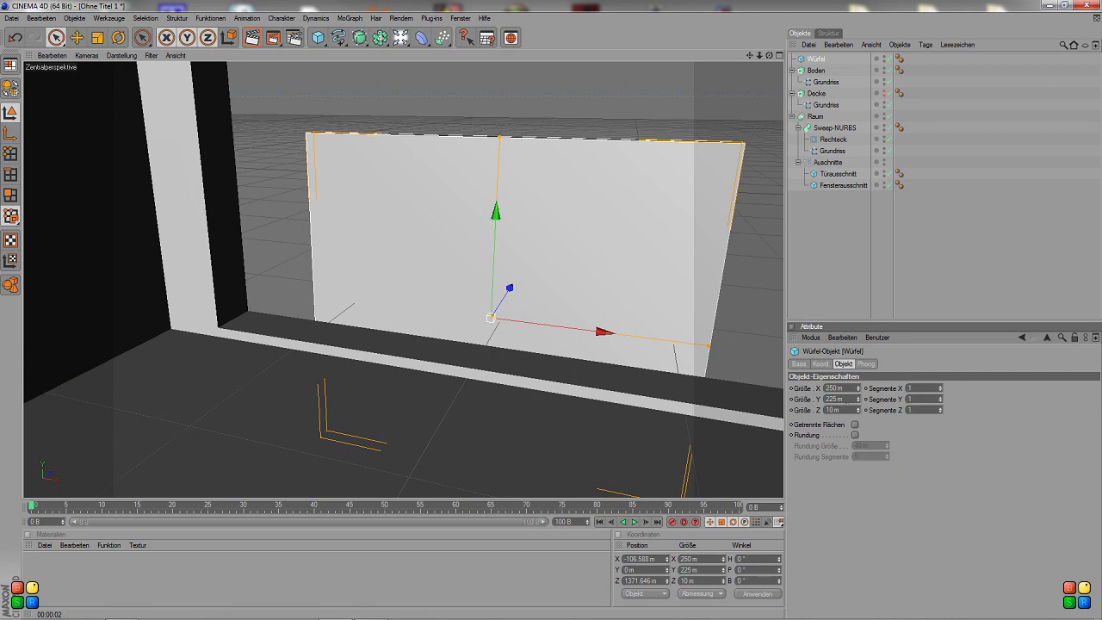
{"action": "key", "text": "shift+Tab"}
- Set the slab's Position Y to 225 m/2 (112.5 m) and orbit to check its placement
{"action": "left_click", "coordinate": [637, 570]}
{"action": "type", "text": "225 m"}
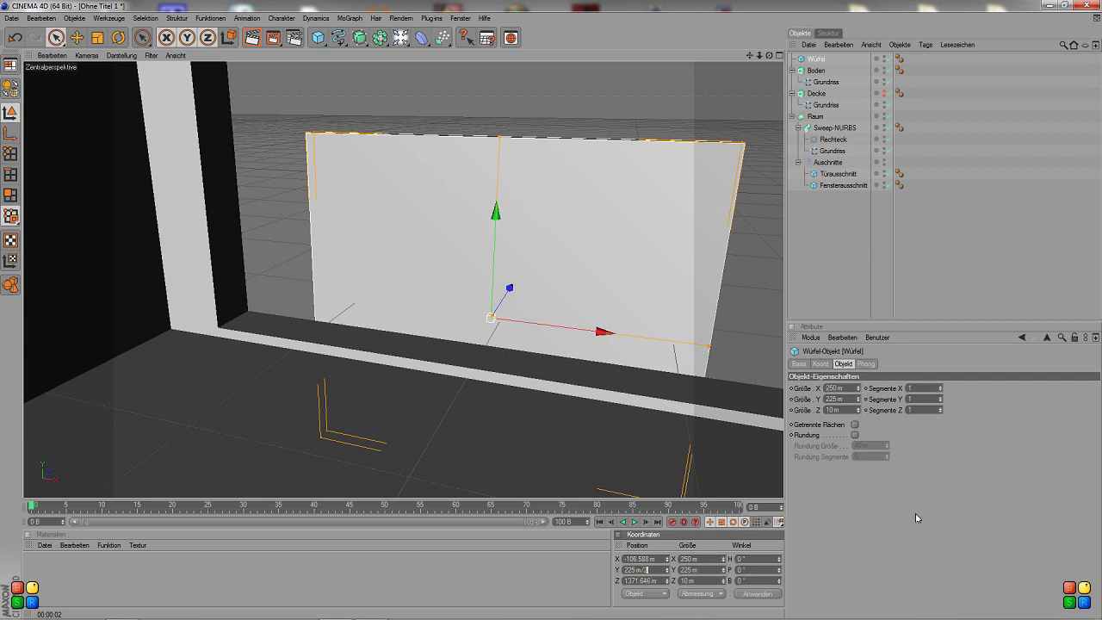
{"action": "key", "text": "Return"}
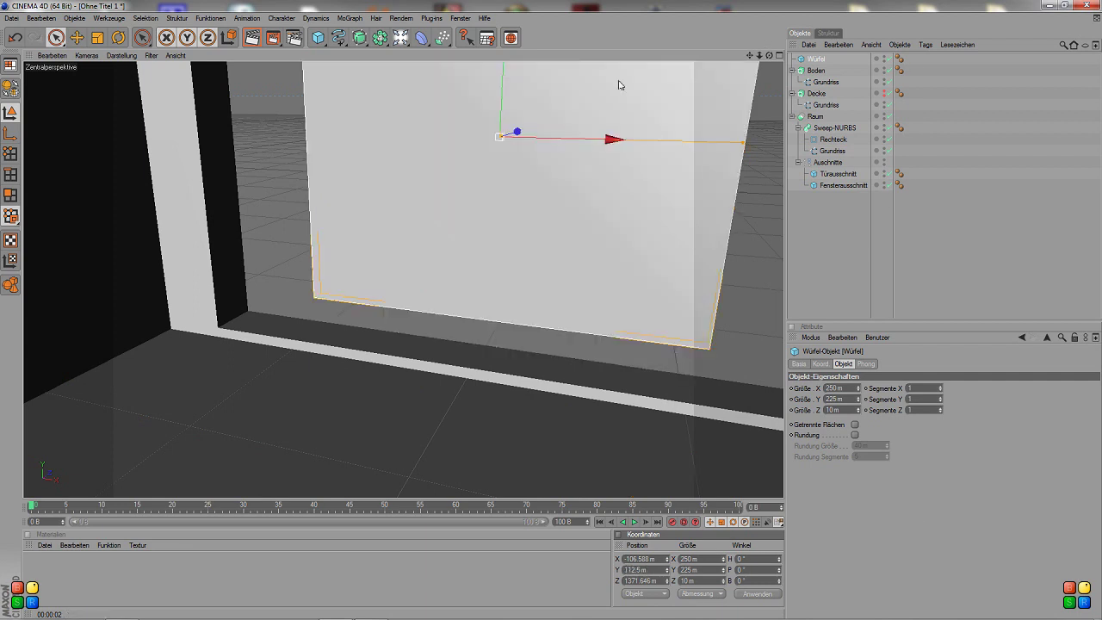
{"action": "mouse_move", "coordinate": [766, 61]}
{"action": "left_mouse_down"}
{"action": "mouse_move", "coordinate": [654, 64]}
{"action": "mouse_move", "coordinate": [750, 229]}
{"action": "left_mouse_up"}
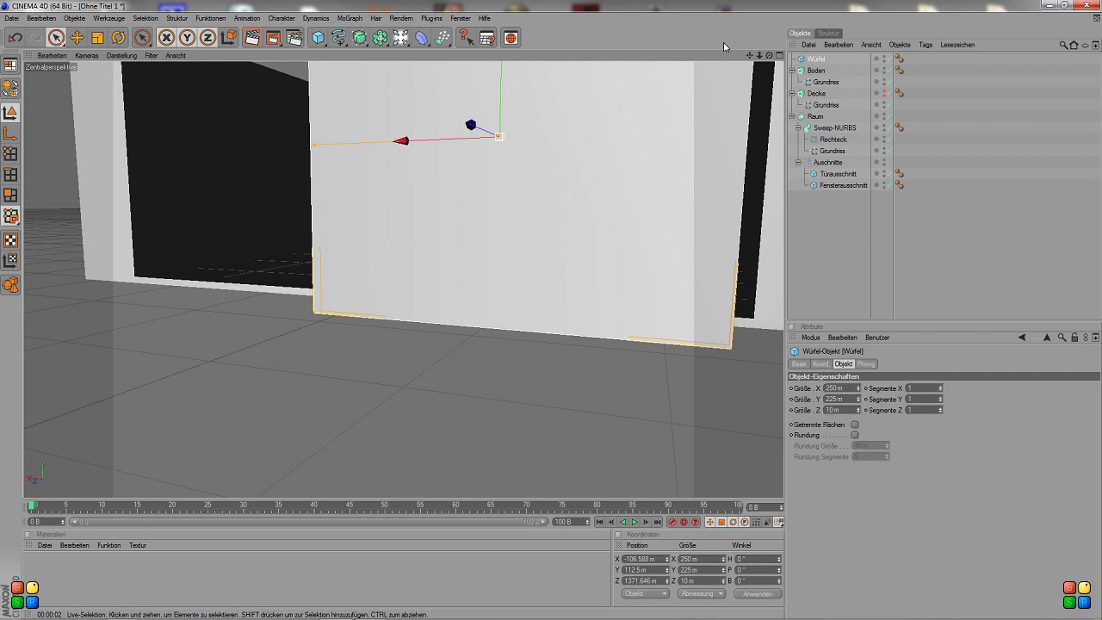
{"action": "mouse_move", "coordinate": [768, 60]}
{"action": "left_mouse_down"}
{"action": "mouse_move", "coordinate": [587, 105]}
{"action": "mouse_move", "coordinate": [364, 344]}
{"action": "left_mouse_up"}
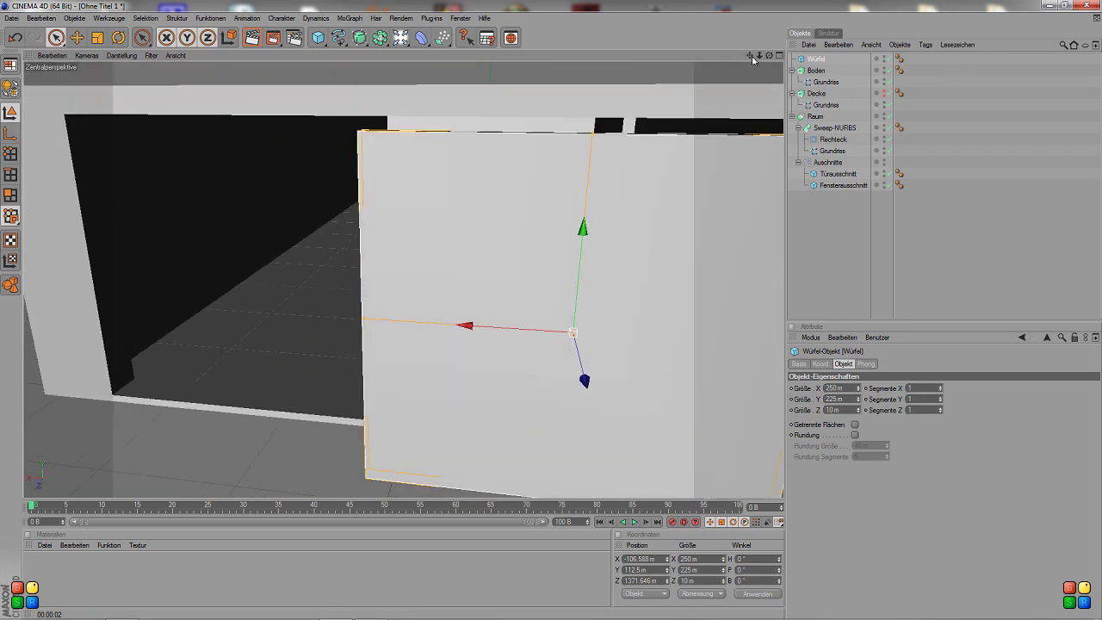
{"action": "left_click_drag", "start_coordinate": [748, 58], "coordinate": [753, 60]}
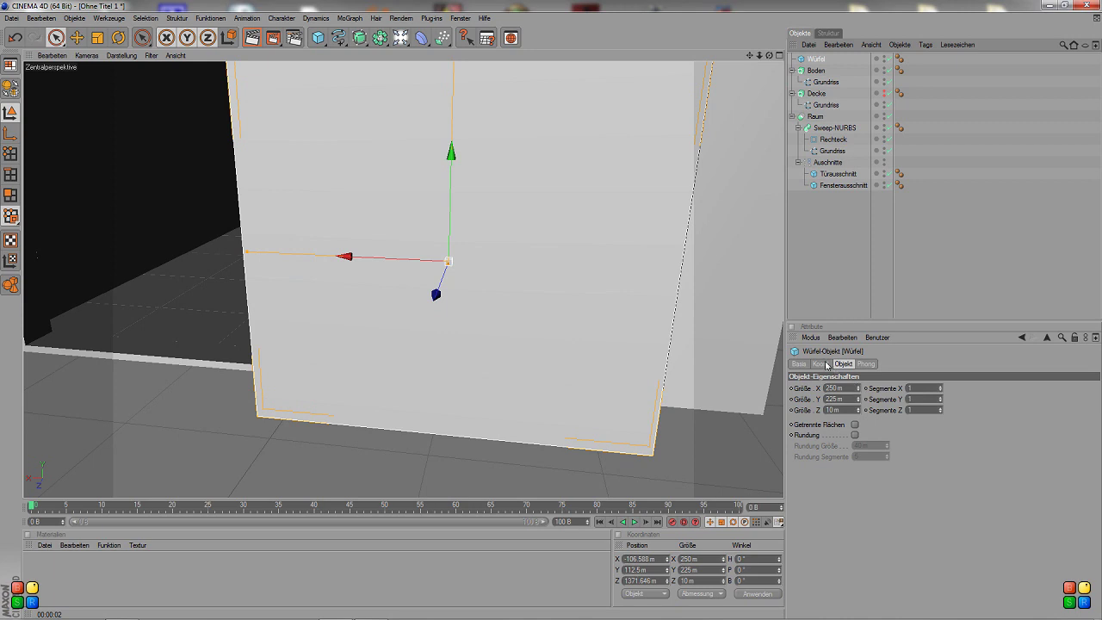
{"action": "left_click_drag", "start_coordinate": [766, 59], "coordinate": [576, 170]}
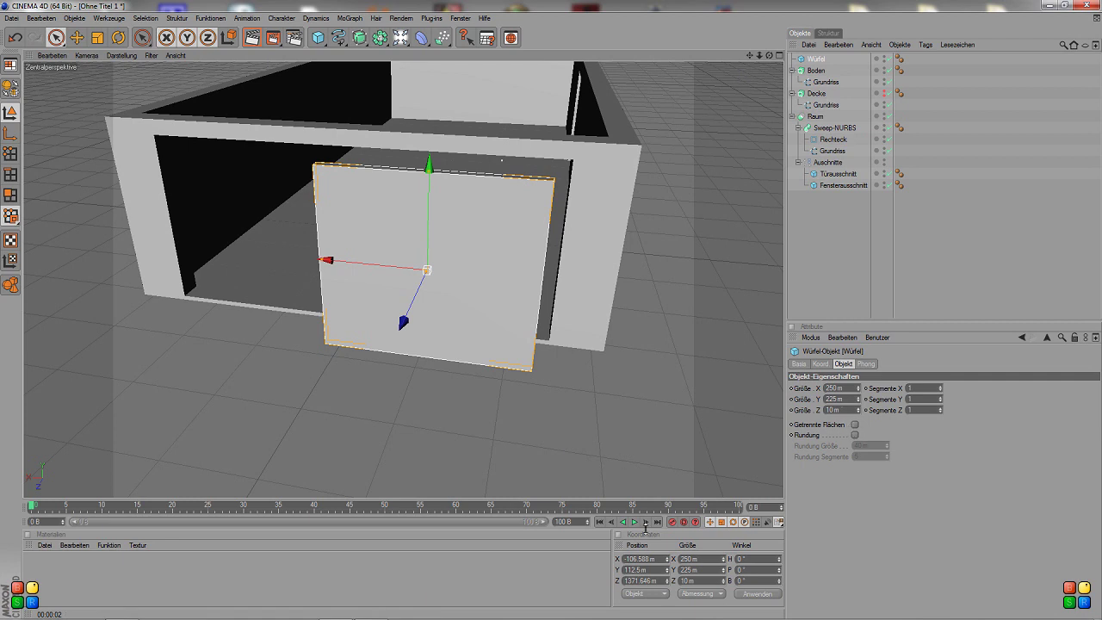
{"action": "left_click", "coordinate": [644, 558]}
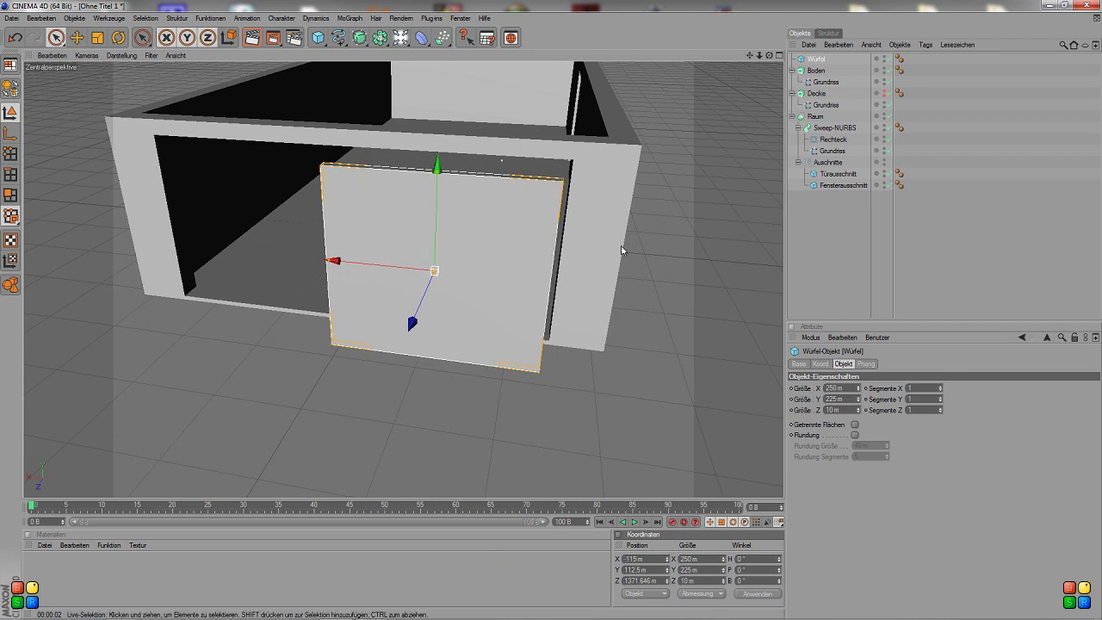
{"action": "mouse_move", "coordinate": [622, 246]}
{"action": "left_mouse_down", "text": "alt"}
{"action": "mouse_move", "coordinate": [616, 207]}
{"action": "mouse_move", "coordinate": [361, 258]}
{"action": "mouse_move", "coordinate": [400, 272]}
{"action": "mouse_move", "coordinate": [374, 273]}
{"action": "left_mouse_up", "text": "alt"}
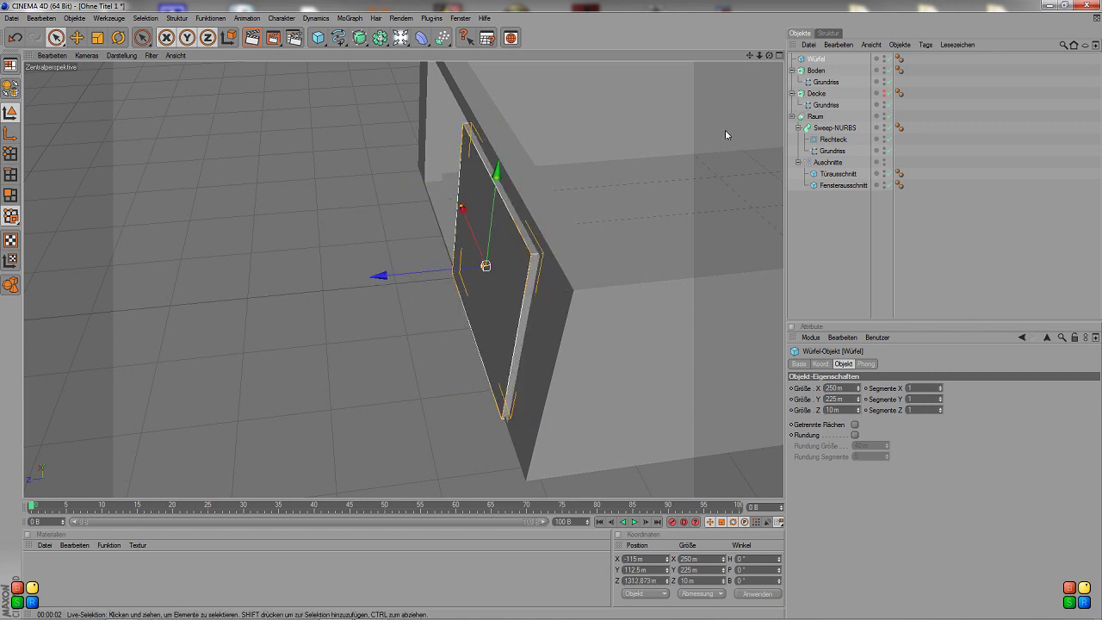
{"action": "left_click_drag", "start_coordinate": [768, 56], "coordinate": [602, 55]}
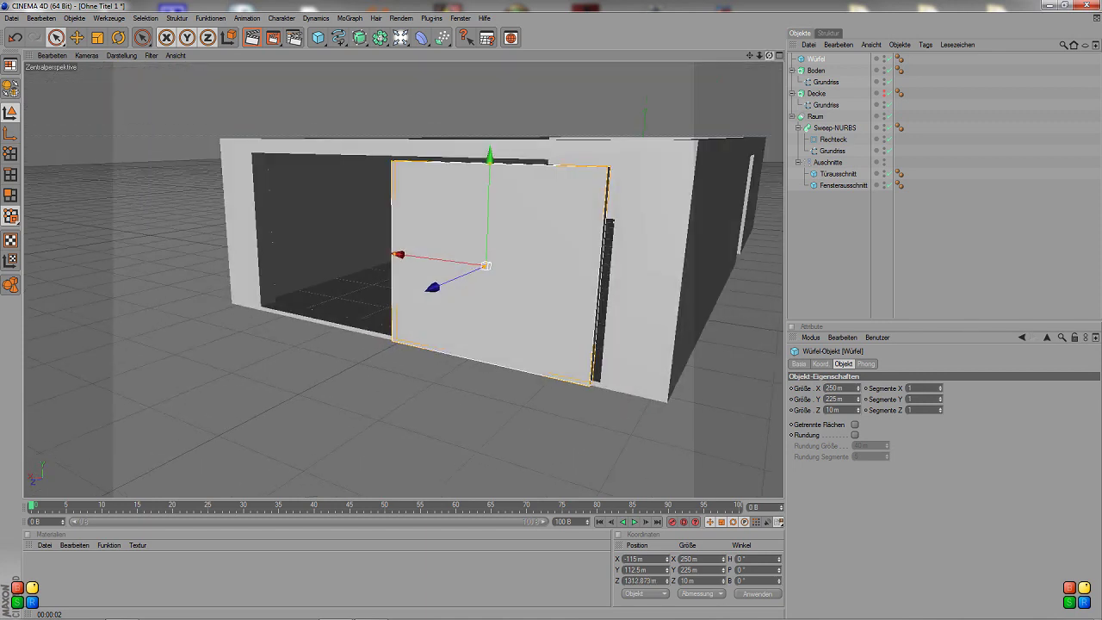
{"action": "left_click_drag", "start_coordinate": [768, 55], "coordinate": [731, 103]}
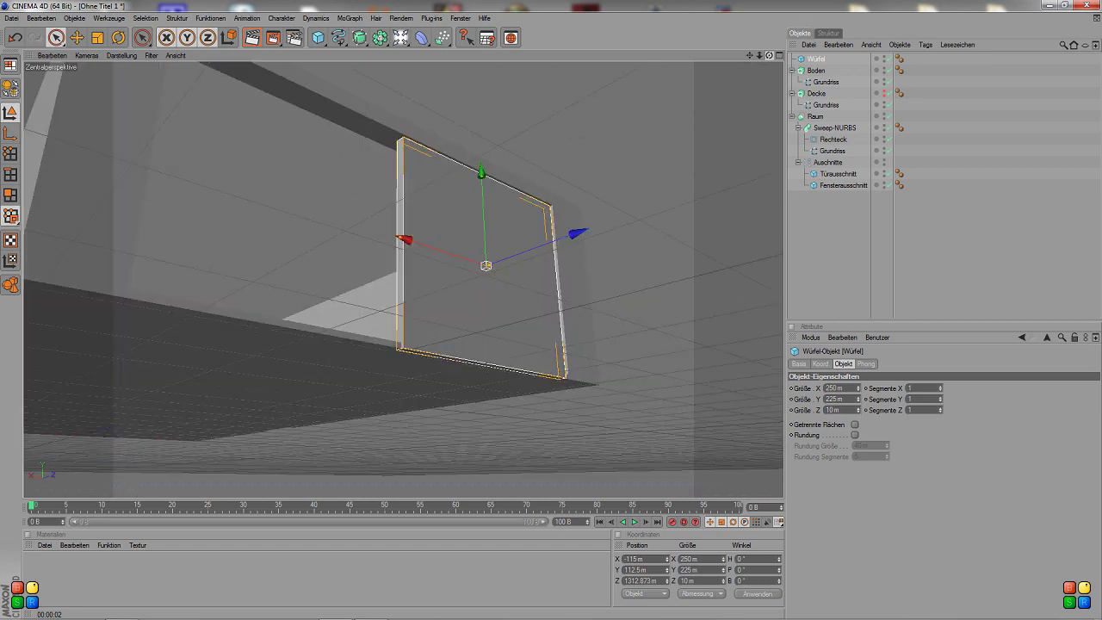
{"action": "left_click_drag", "start_coordinate": [769, 56], "coordinate": [768, 55]}
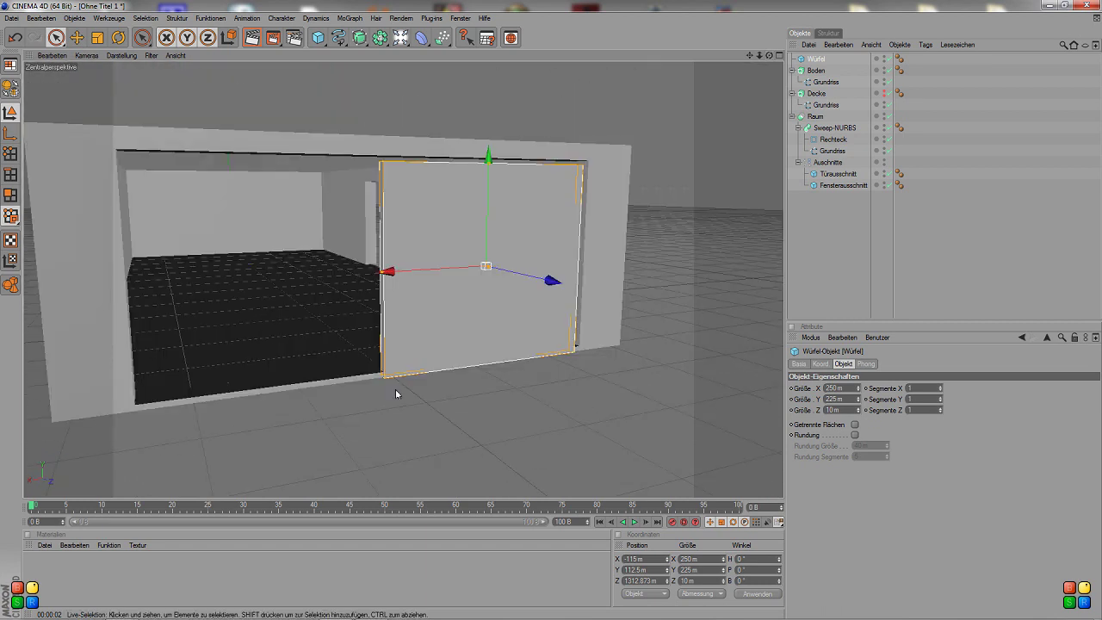
- Set Fensterausschnitt's Position Y to 120 m in world coordinates
{"action": "left_click", "coordinate": [833, 185]}
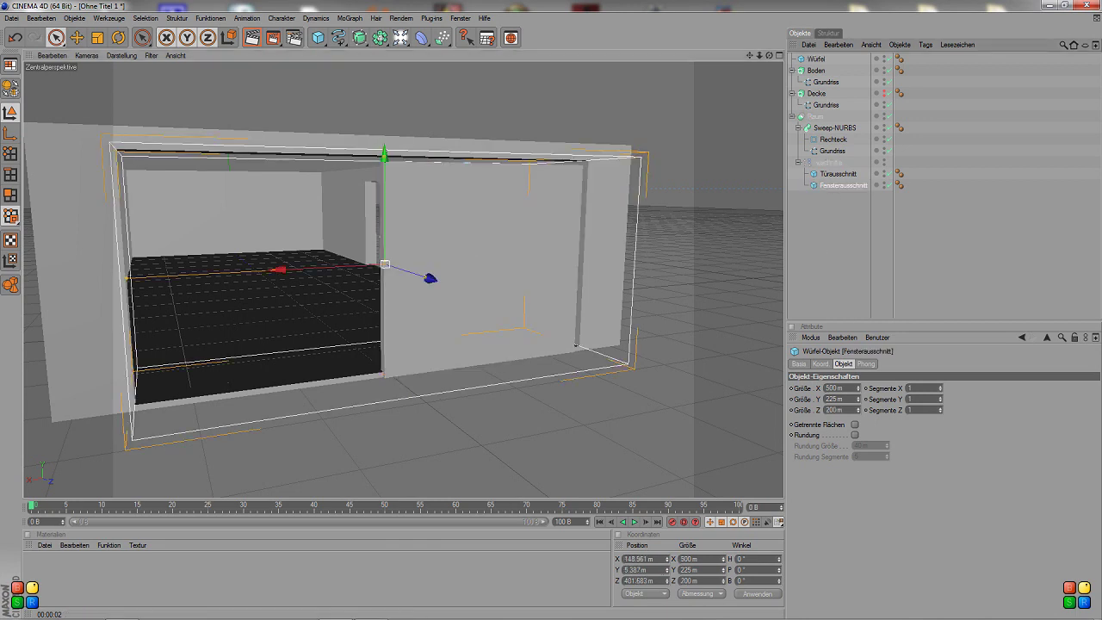
{"action": "left_click", "coordinate": [645, 569]}
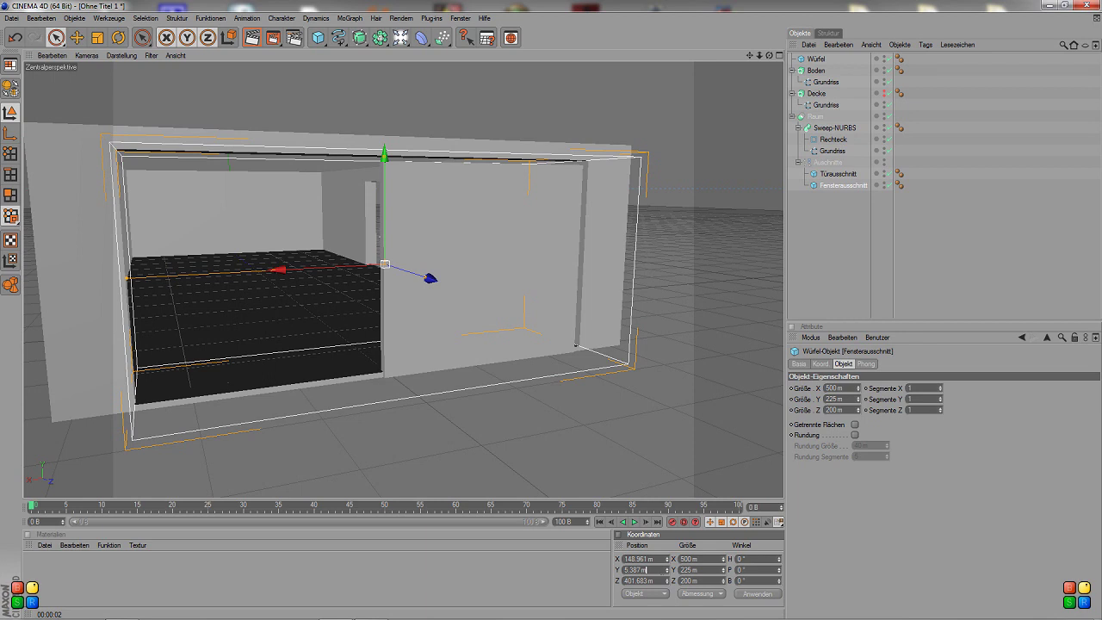
{"action": "left_click", "coordinate": [645, 593]}
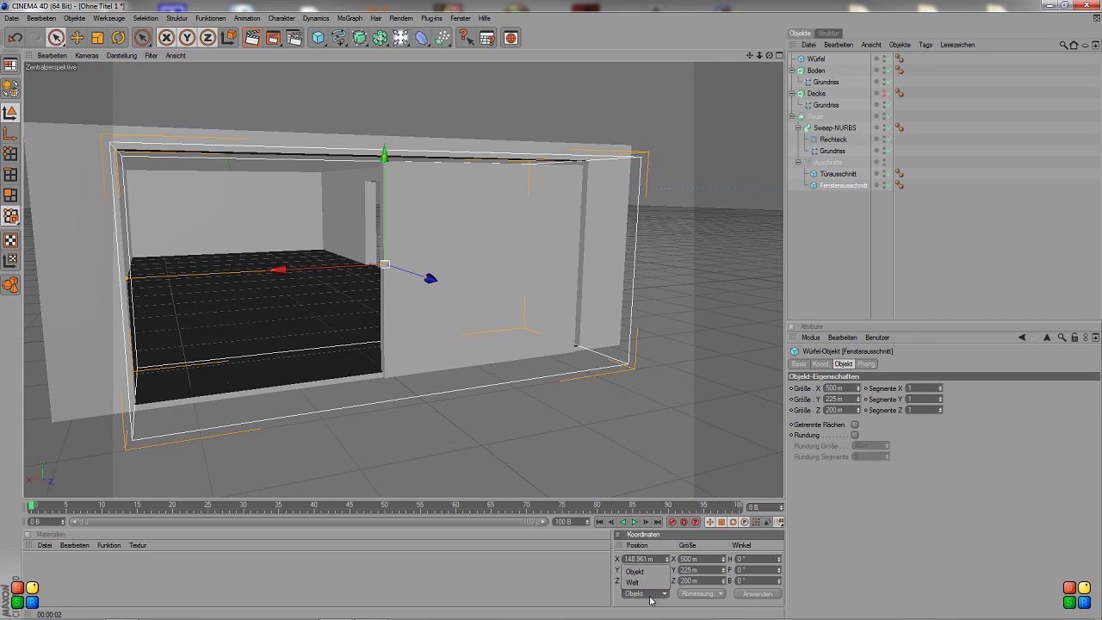
{"action": "left_click", "coordinate": [650, 581]}
{"action": "type", "text": "0"}
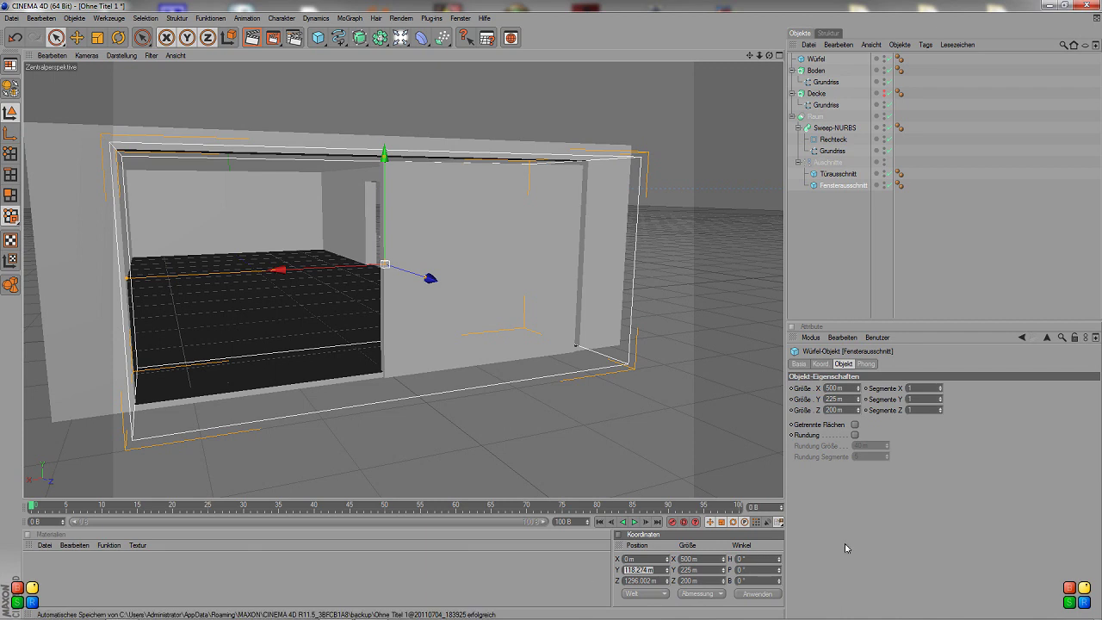
{"action": "type", "text": "120"}
{"action": "key", "text": "Return"}
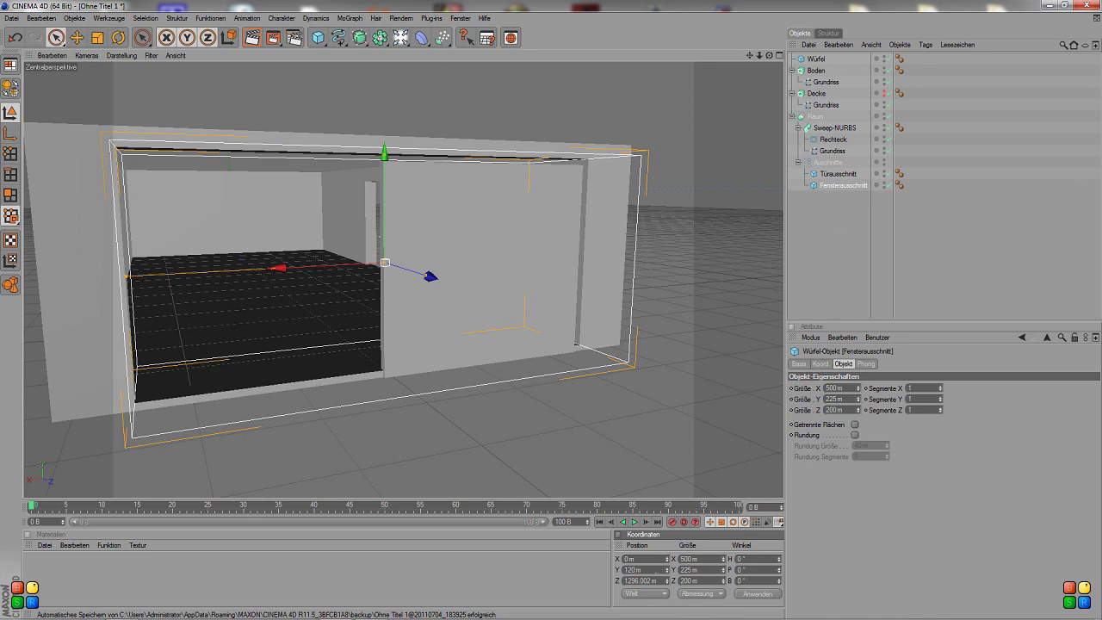
- Raise the Würfel to a world Y position of 120 m
{"action": "left_click", "coordinate": [816, 59]}
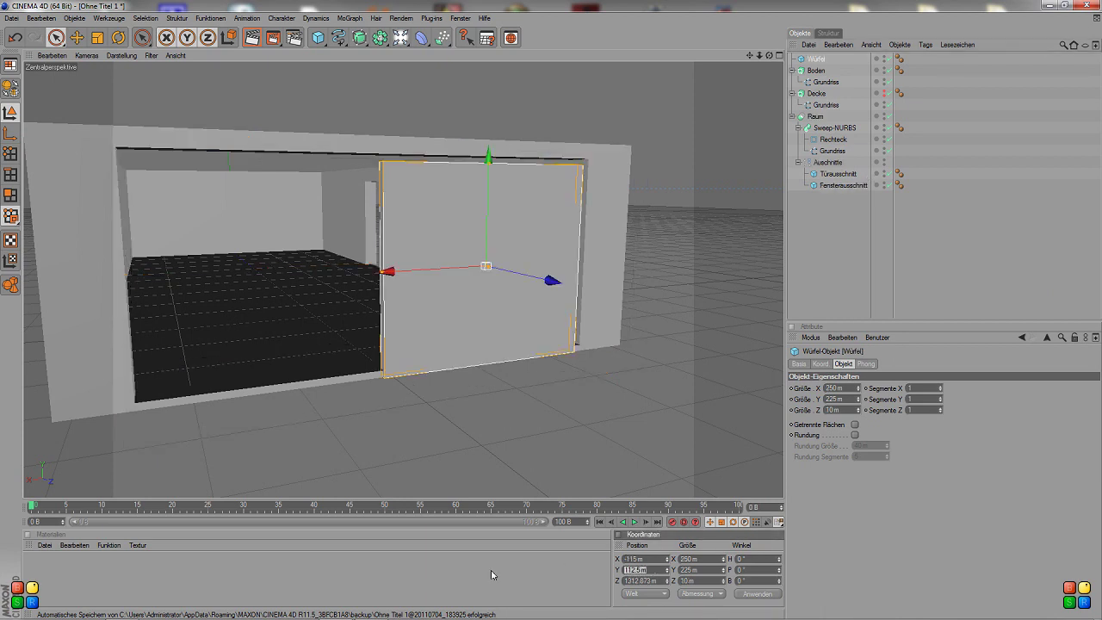
{"action": "type", "text": "4"}
{"action": "type", "text": "20"}
{"action": "key", "text": "Return"}
{"action": "left_click_drag", "start_coordinate": [773, 57], "coordinate": [723, 62]}
- Begin entering the Würfel's X position and zoom an enlarged front view onto its corner
{"action": "left_click", "coordinate": [636, 558]}
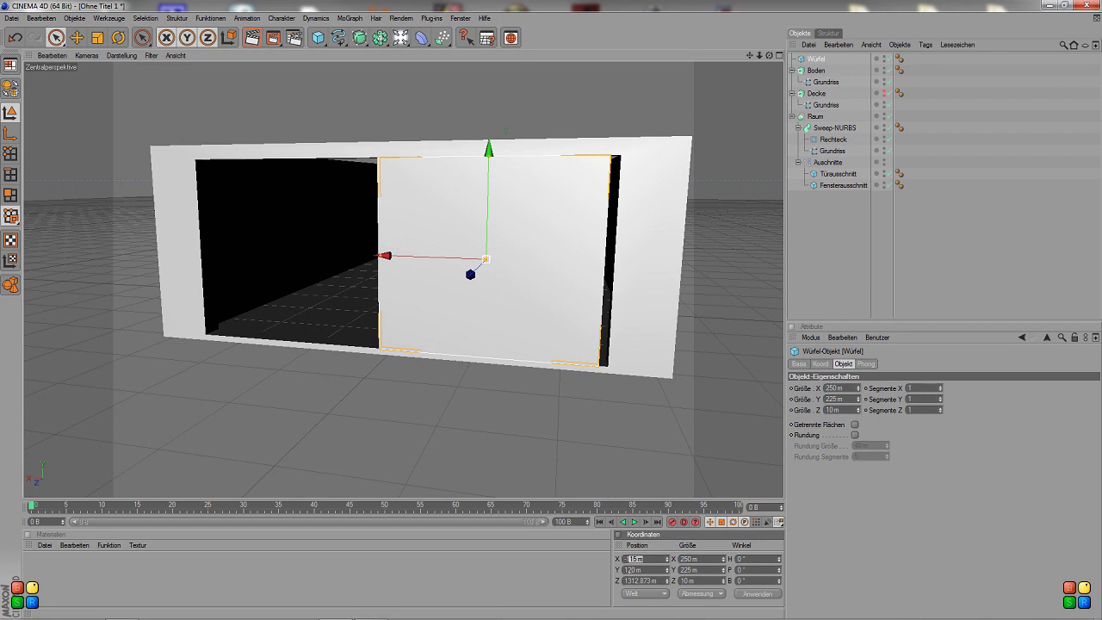
{"action": "type", "text": "-12"}
{"action": "mouse_move", "coordinate": [768, 55]}
{"action": "left_mouse_down"}
{"action": "mouse_move", "coordinate": [740, 65]}
{"action": "mouse_move", "coordinate": [763, 60]}
{"action": "mouse_move", "coordinate": [752, 60]}
{"action": "left_mouse_up"}
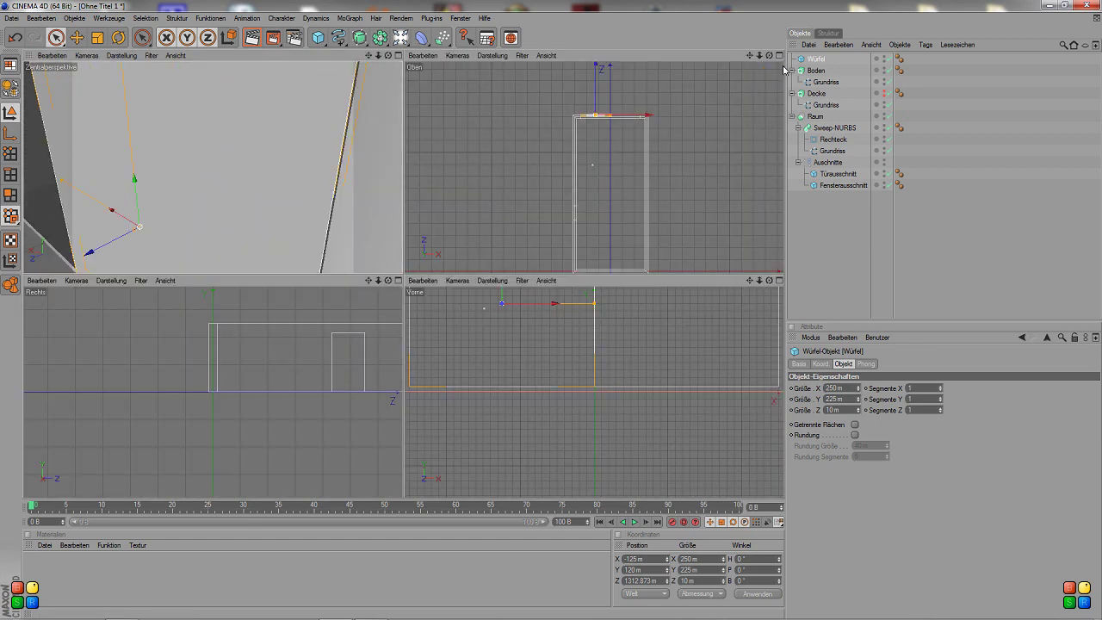
{"action": "middle_click", "coordinate": [491, 342]}
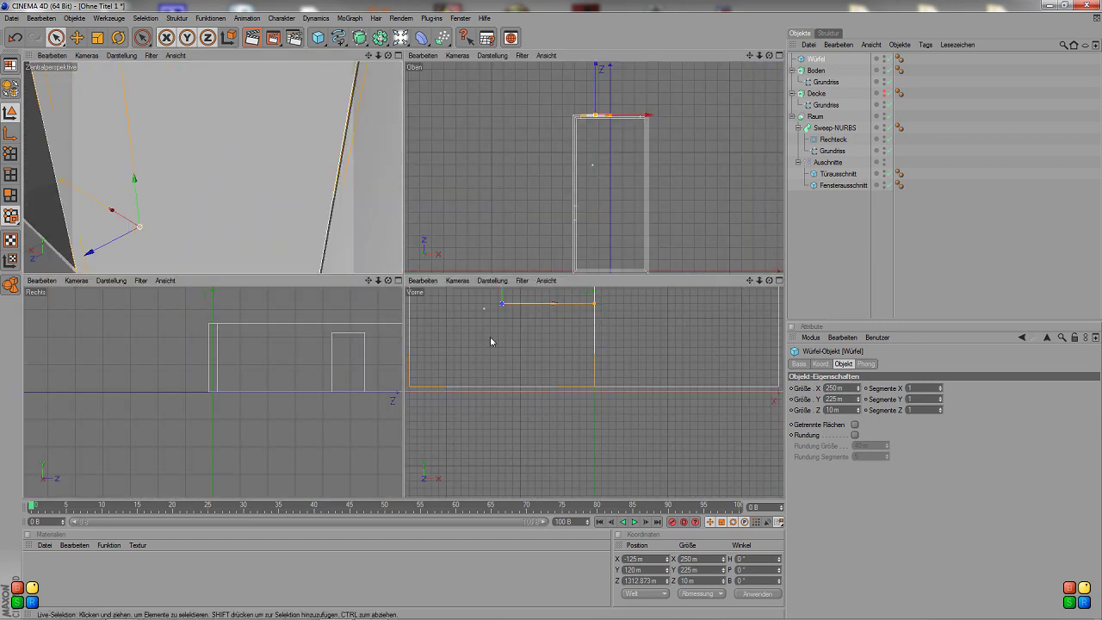
{"action": "key", "text": "h"}
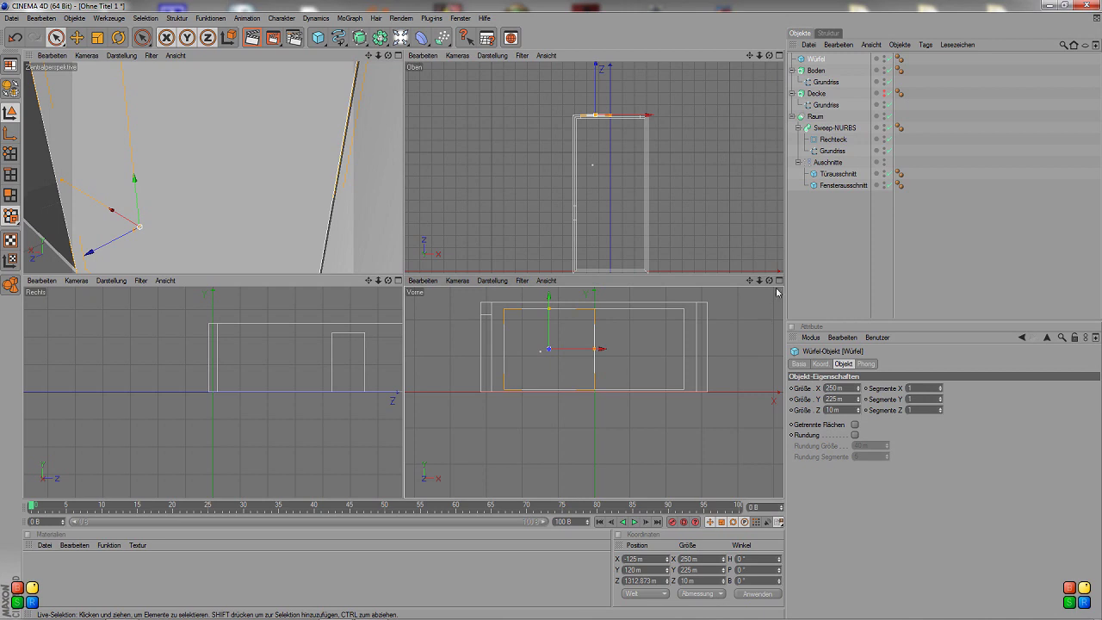
{"action": "left_click", "coordinate": [779, 280]}
{"action": "scroll", "coordinate": [485, 264], "scroll_direction": "up", "scroll_amount": 3}
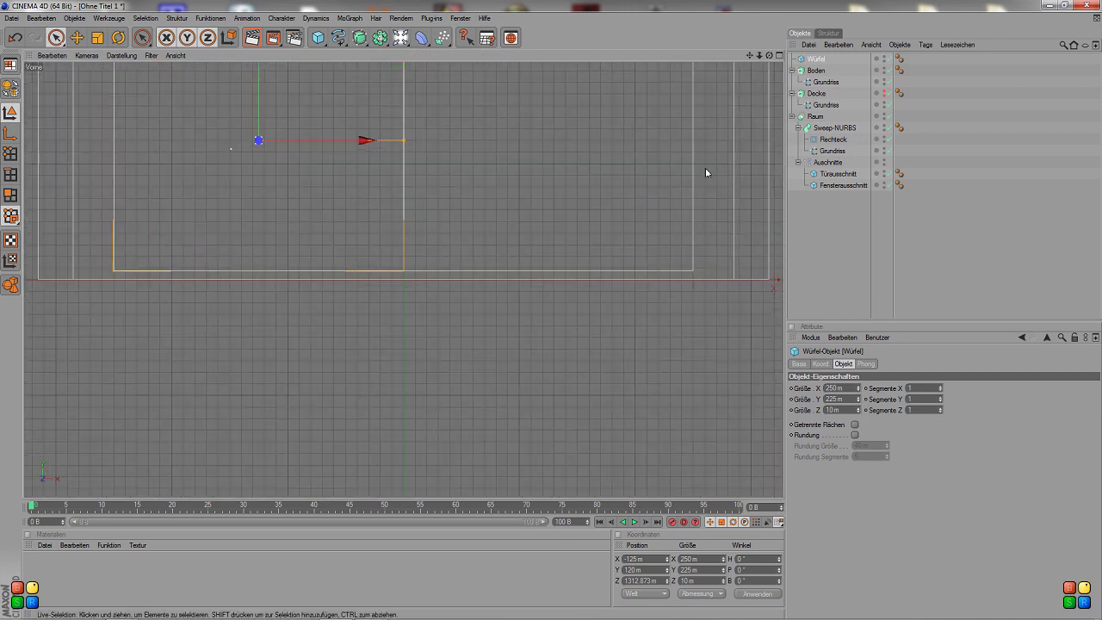
{"action": "scroll", "coordinate": [707, 178], "scroll_direction": "down", "scroll_amount": 3}
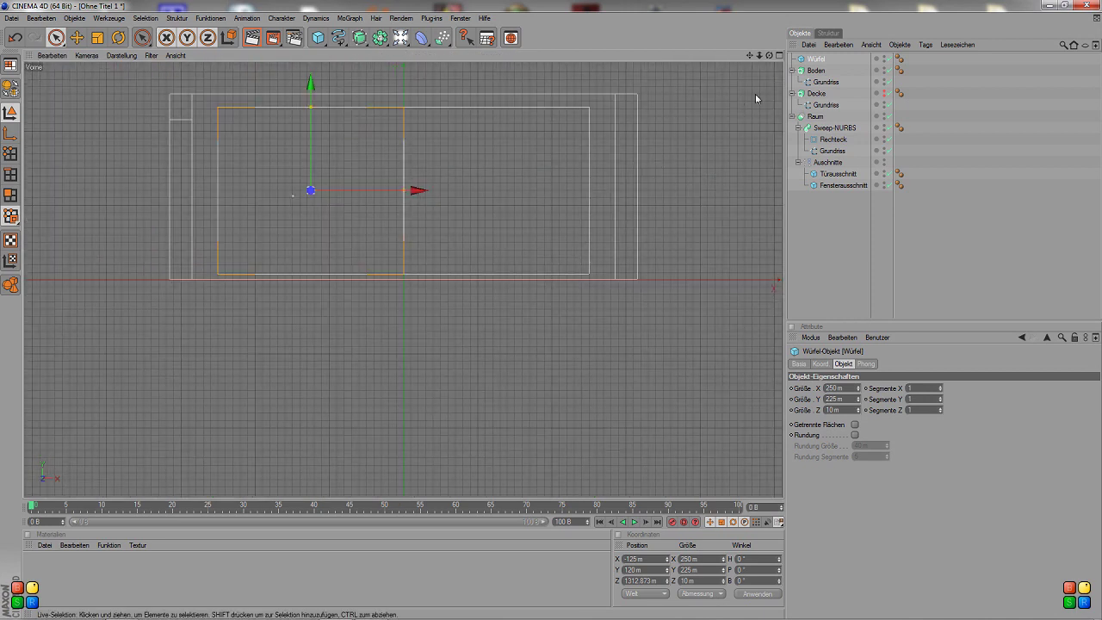
{"action": "left_click_drag", "start_coordinate": [759, 56], "coordinate": [801, 86]}
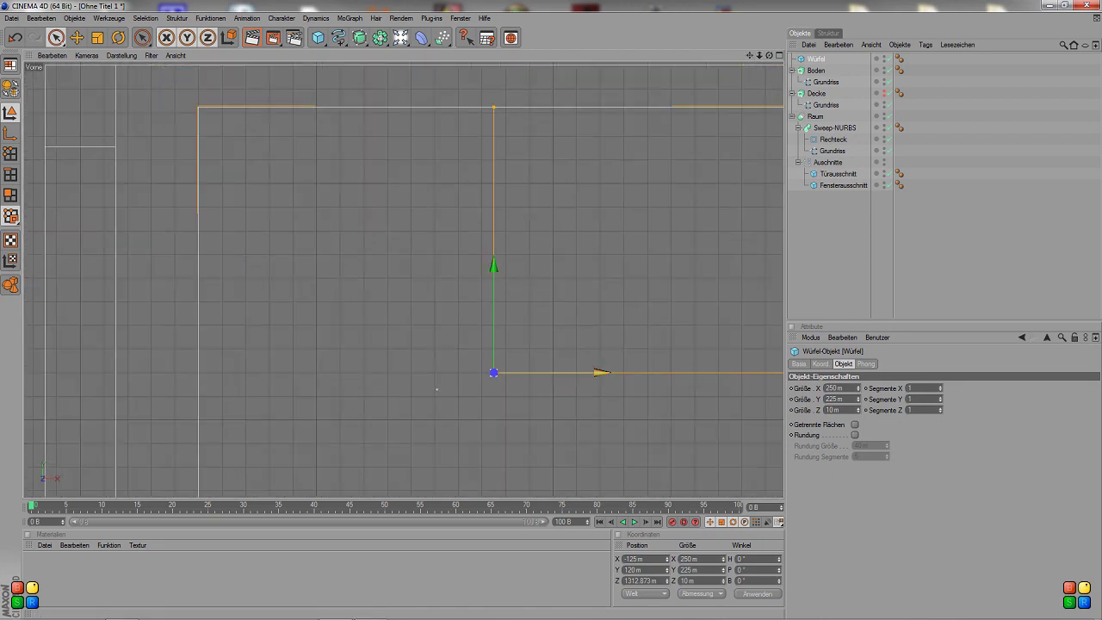
- Set the Würfel's X position to −125 m and return to the full perspective view
{"action": "left_click_drag", "start_coordinate": [577, 370], "coordinate": [574, 372]}
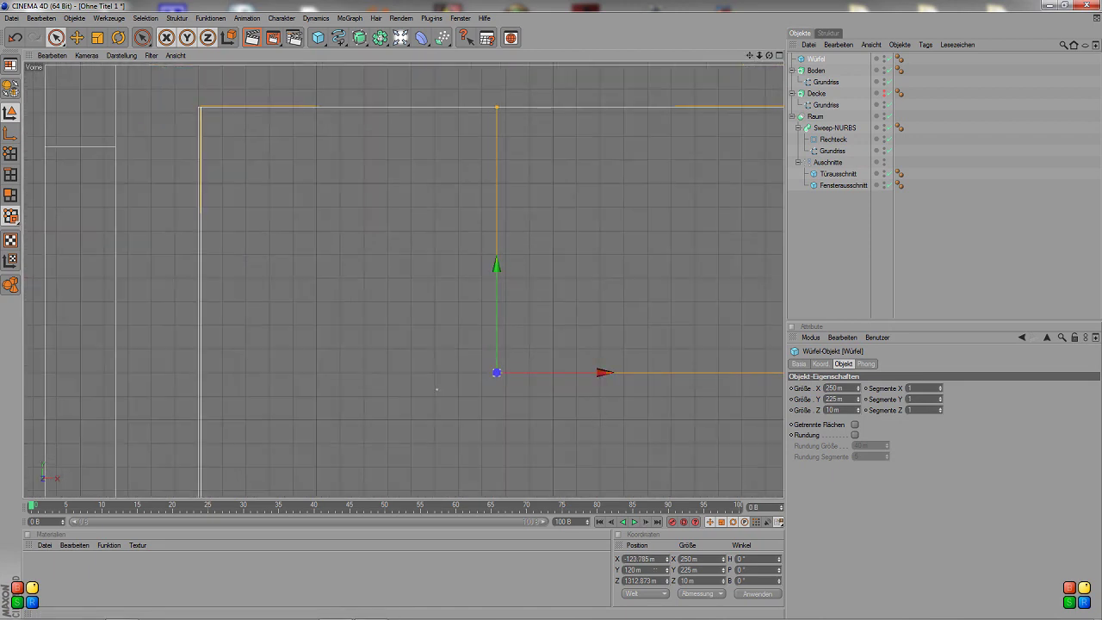
{"action": "left_click", "coordinate": [637, 559]}
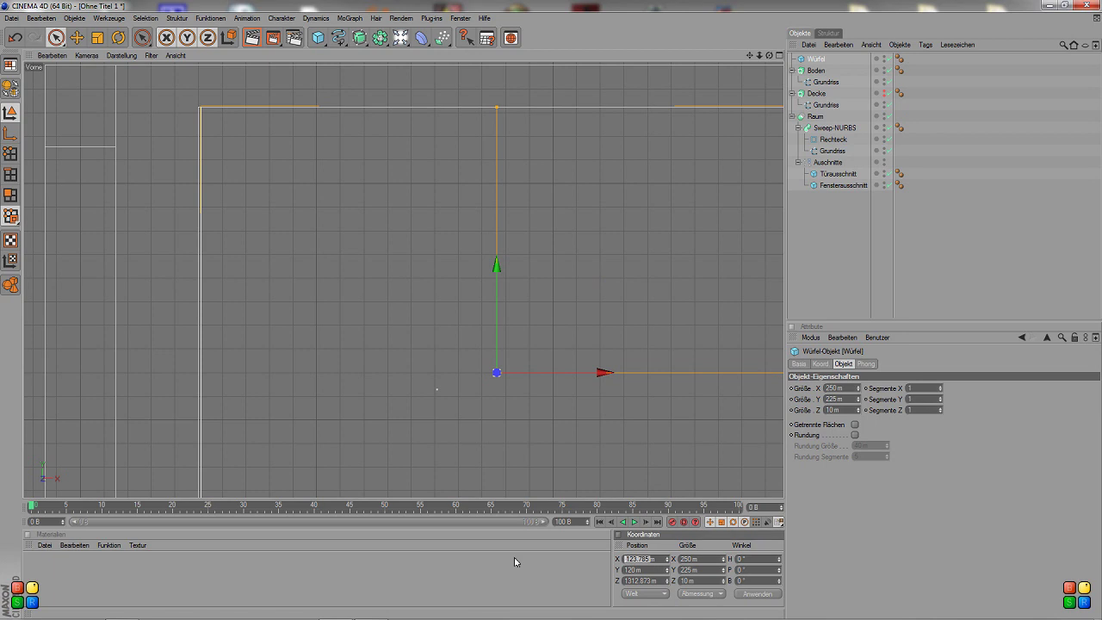
{"action": "key", "text": "BackSpace"}
{"action": "key", "text": "Return"}
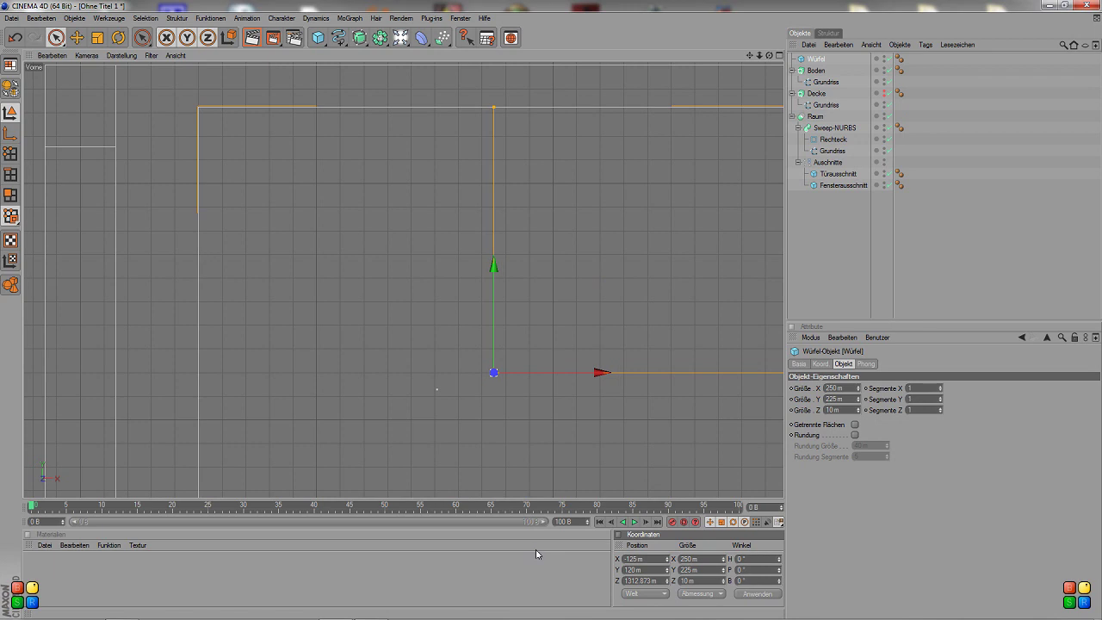
{"action": "left_click", "coordinate": [857, 308]}
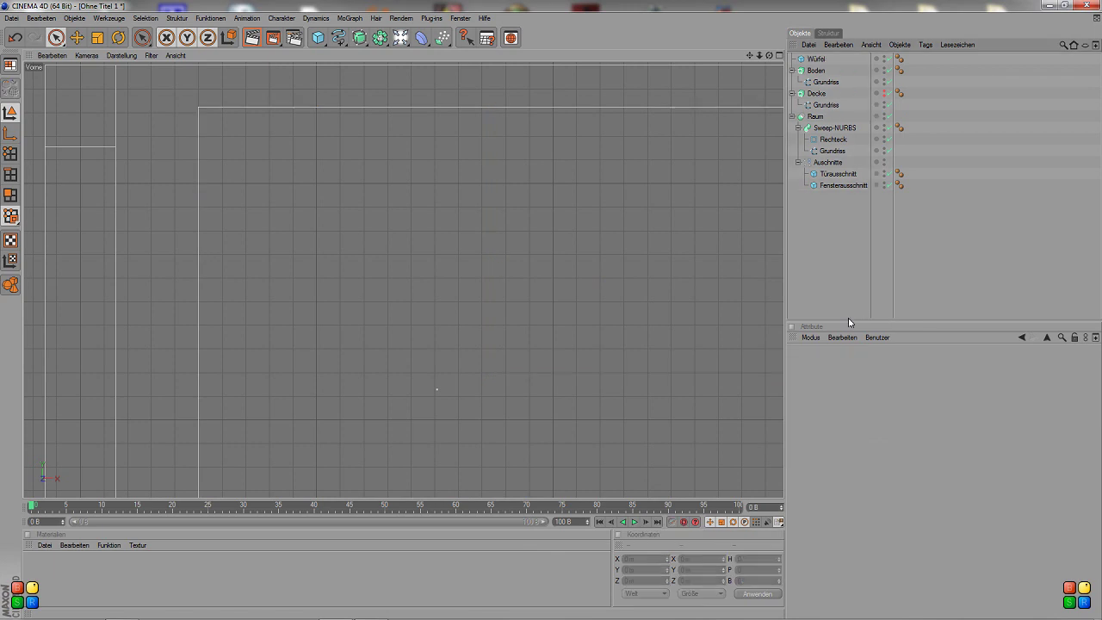
{"action": "left_click", "coordinate": [779, 55]}
{"action": "left_click_drag", "start_coordinate": [385, 55], "coordinate": [391, 60]}
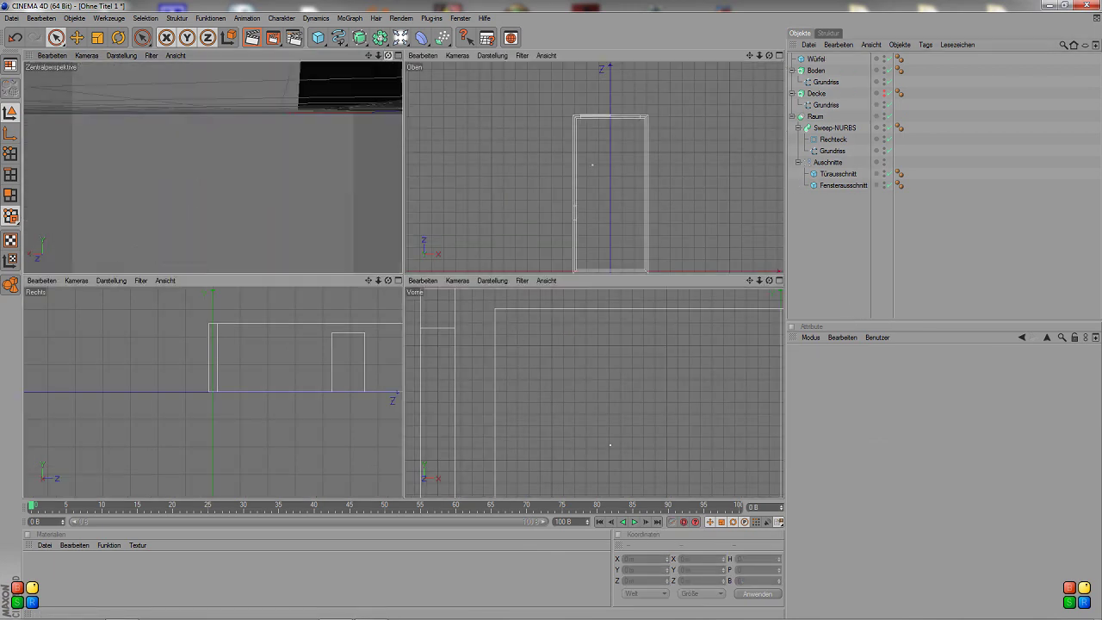
{"action": "left_click", "coordinate": [398, 55]}
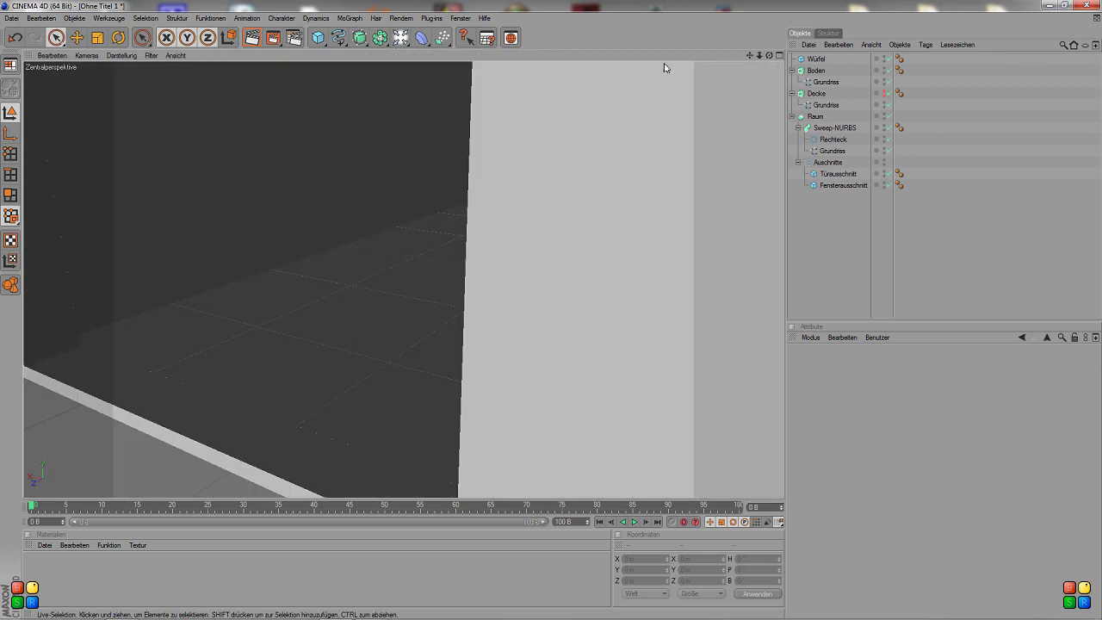
{"action": "left_click", "coordinate": [814, 59]}
{"action": "mouse_move", "coordinate": [759, 55]}
{"action": "left_mouse_down"}
{"action": "mouse_move", "coordinate": [732, 60]}
{"action": "mouse_move", "coordinate": [779, 64]}
{"action": "mouse_move", "coordinate": [757, 63]}
{"action": "mouse_move", "coordinate": [771, 58]}
{"action": "left_mouse_up"}
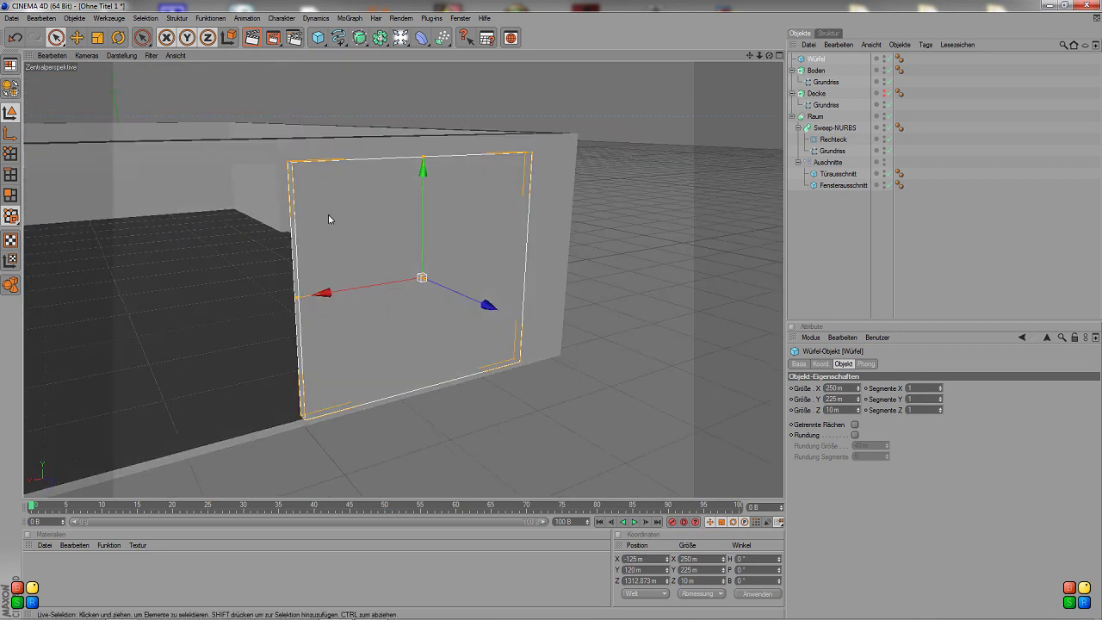
{"action": "left_click_drag", "start_coordinate": [769, 55], "coordinate": [772, 62]}
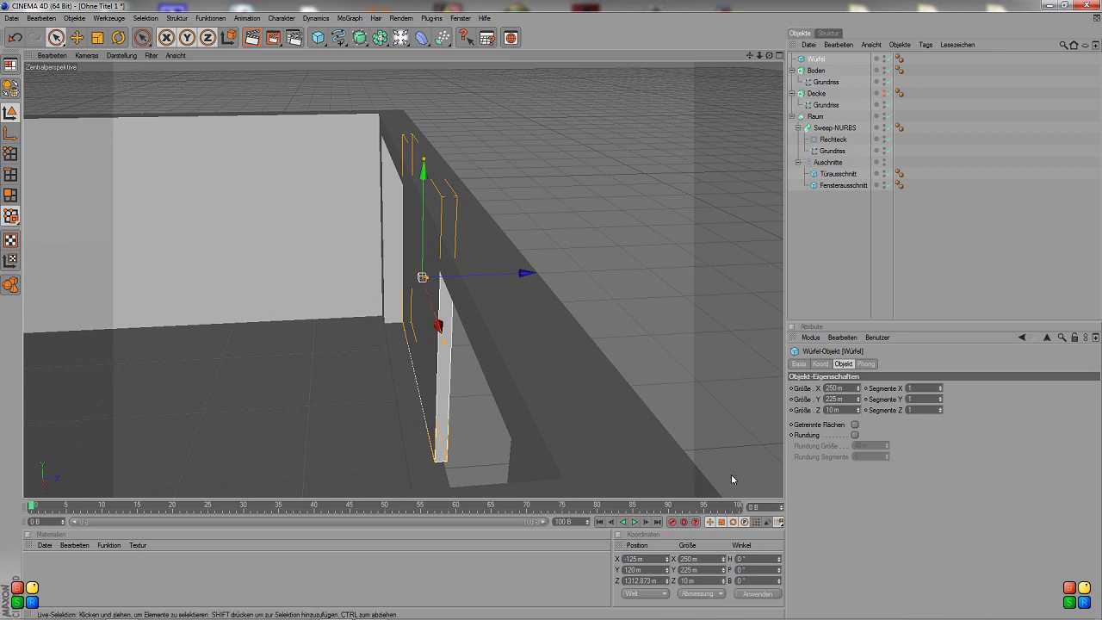
{"action": "left_click", "coordinate": [835, 410]}
- Make the Würfel pane 5 m deep and shift it back to Z −1307.94 m
{"action": "key", "text": "Return"}
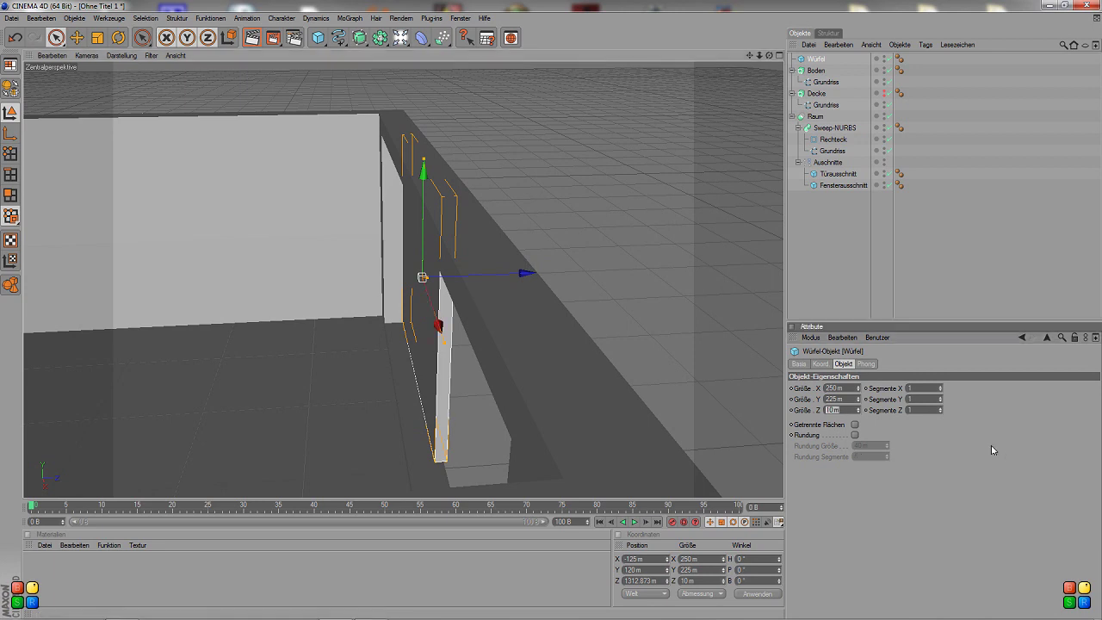
{"action": "type", "text": "4"}
{"action": "key", "text": "Return"}
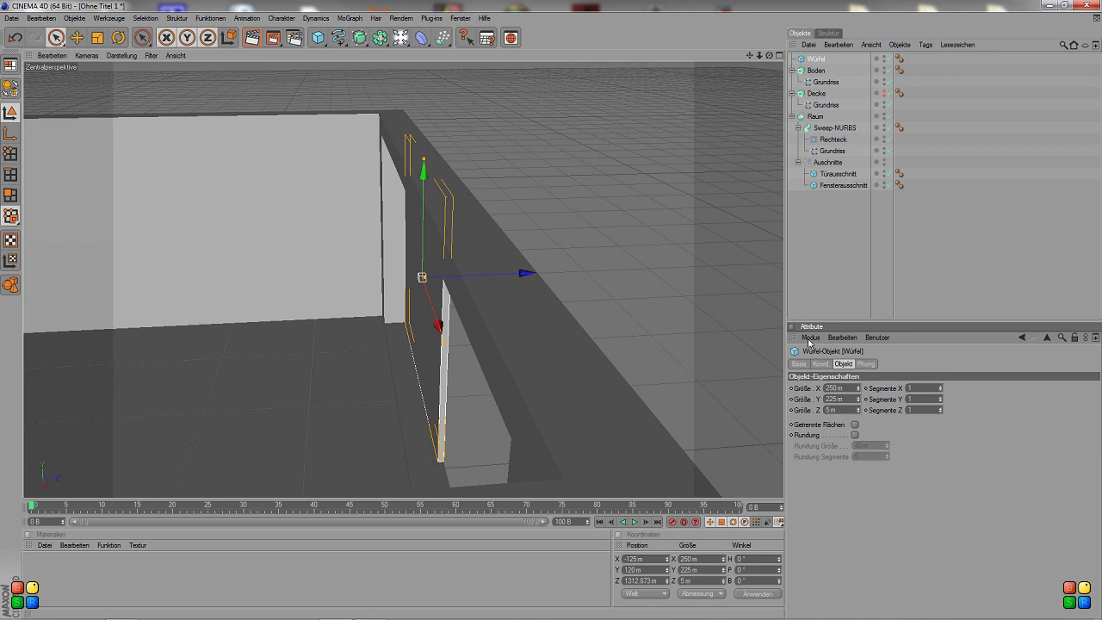
{"action": "left_click_drag", "start_coordinate": [428, 276], "coordinate": [430, 277]}
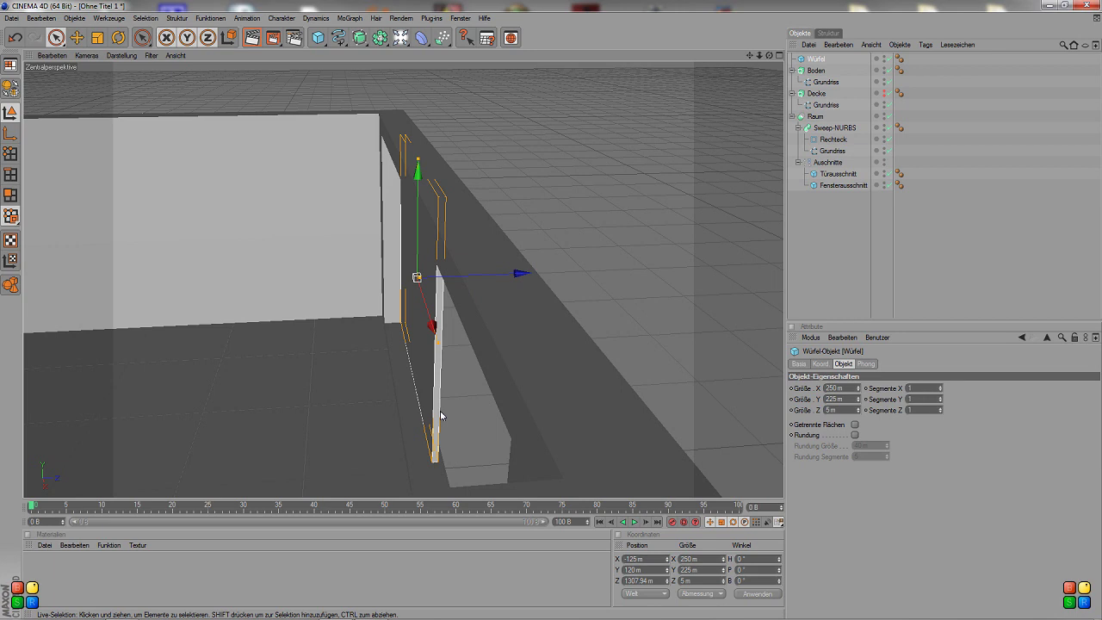
{"action": "left_click_drag", "start_coordinate": [769, 56], "coordinate": [752, 60]}
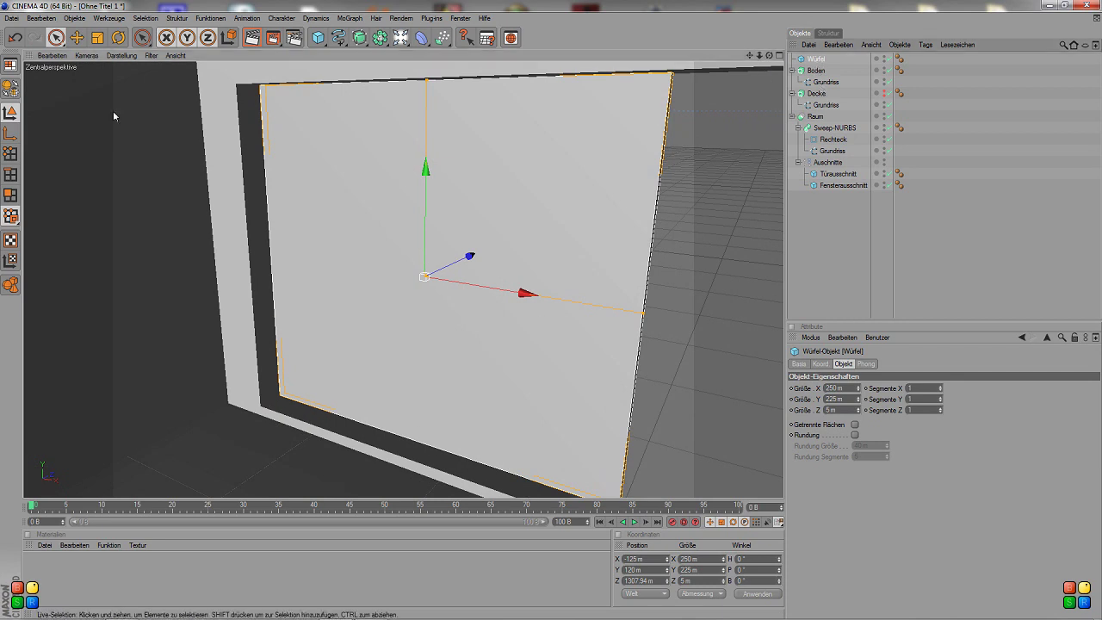
- Convert the cube to an editable object and select the pane's front polygon
{"action": "key", "text": "c"}
{"action": "left_click_drag", "start_coordinate": [769, 55], "coordinate": [756, 62]}
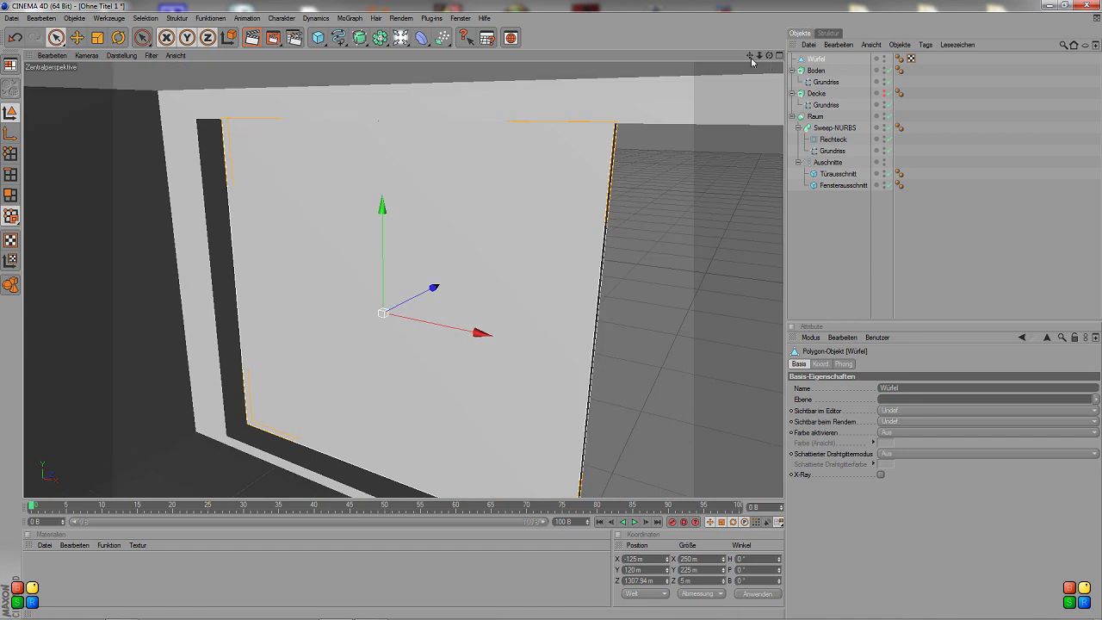
{"action": "left_click", "coordinate": [10, 194]}
{"action": "left_click", "coordinate": [444, 241]}
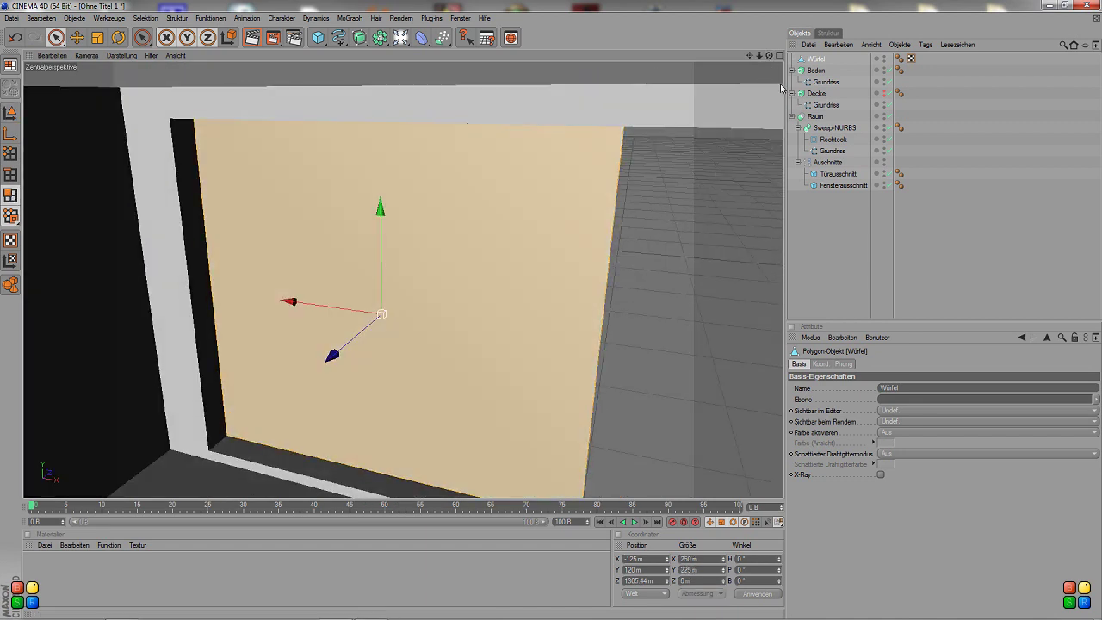
{"action": "mouse_move", "coordinate": [768, 57]}
{"action": "left_mouse_down"}
{"action": "mouse_move", "coordinate": [756, 79]}
{"action": "mouse_move", "coordinate": [758, 60]}
{"action": "mouse_move", "coordinate": [775, 53]}
{"action": "mouse_move", "coordinate": [753, 57]}
{"action": "mouse_move", "coordinate": [740, 77]}
{"action": "left_mouse_up"}
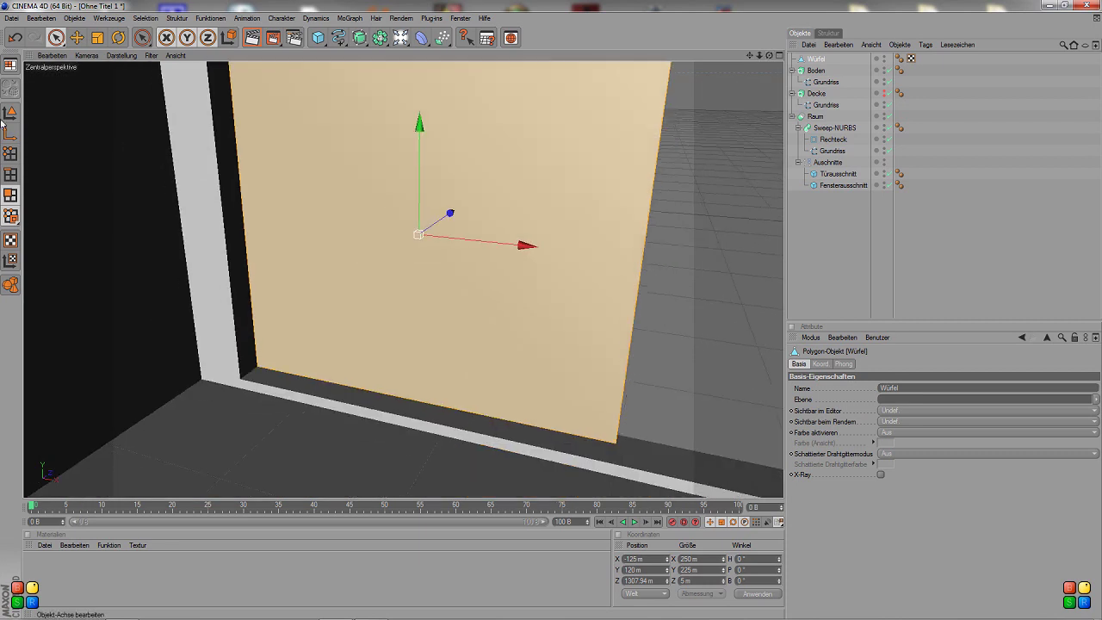
- Switch to the Modeling layout and view the wall frontally
{"action": "left_click", "coordinate": [10, 64]}
{"action": "left_click", "coordinate": [40, 132]}
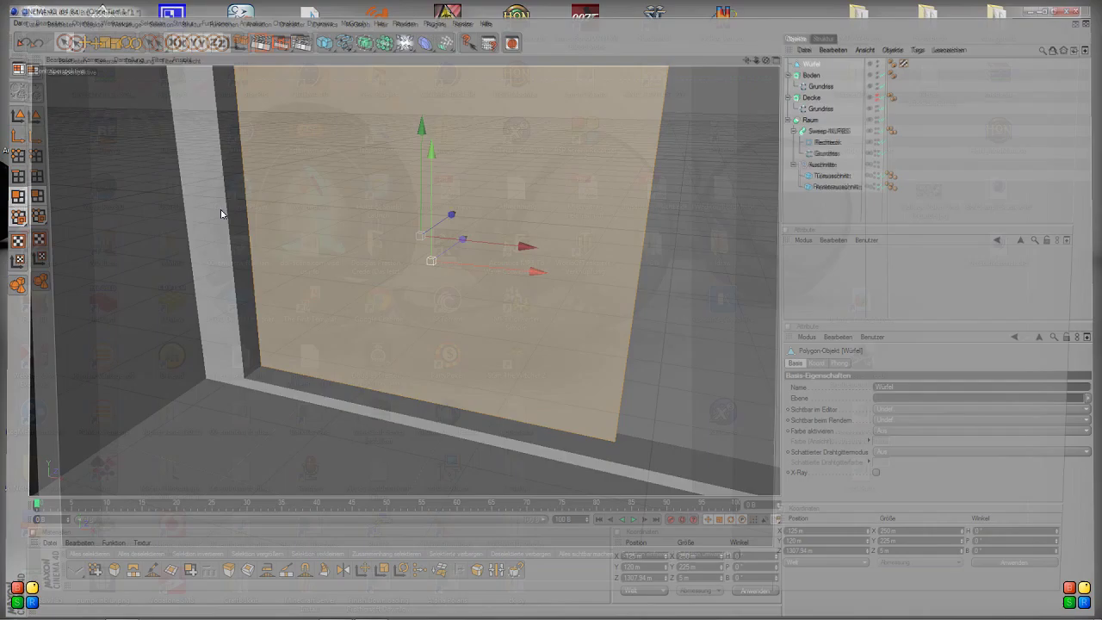
{"action": "left_click_drag", "start_coordinate": [765, 55], "coordinate": [720, 310]}
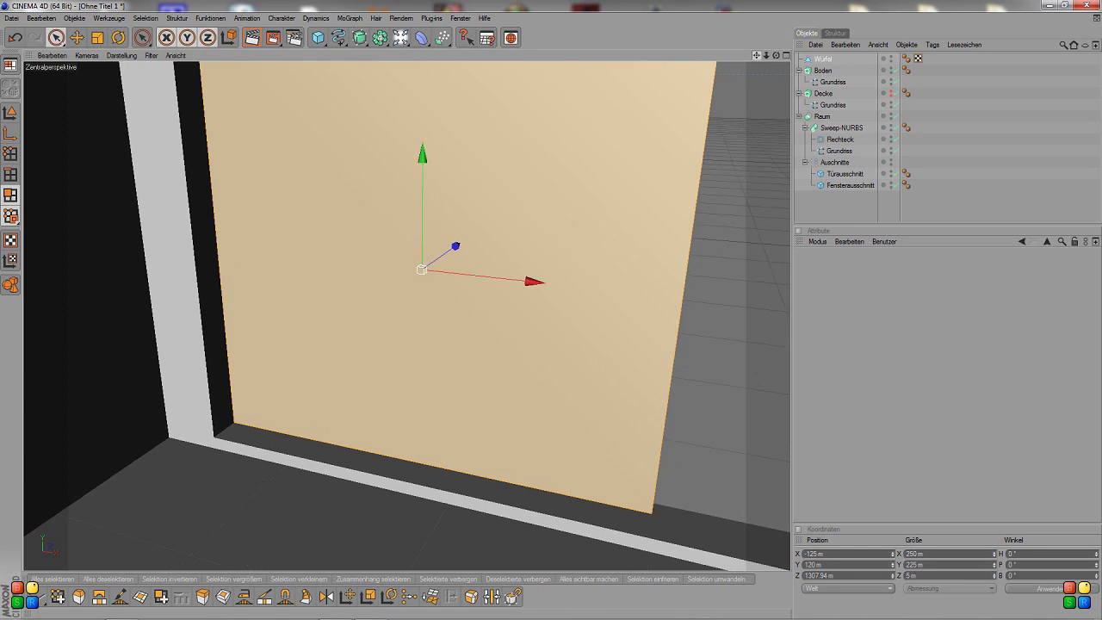
- Inset the pane's face with a 3.5 m border using Innen extrudieren
{"action": "left_click", "coordinate": [223, 595]}
{"action": "left_click_drag", "start_coordinate": [691, 413], "coordinate": [637, 413]}
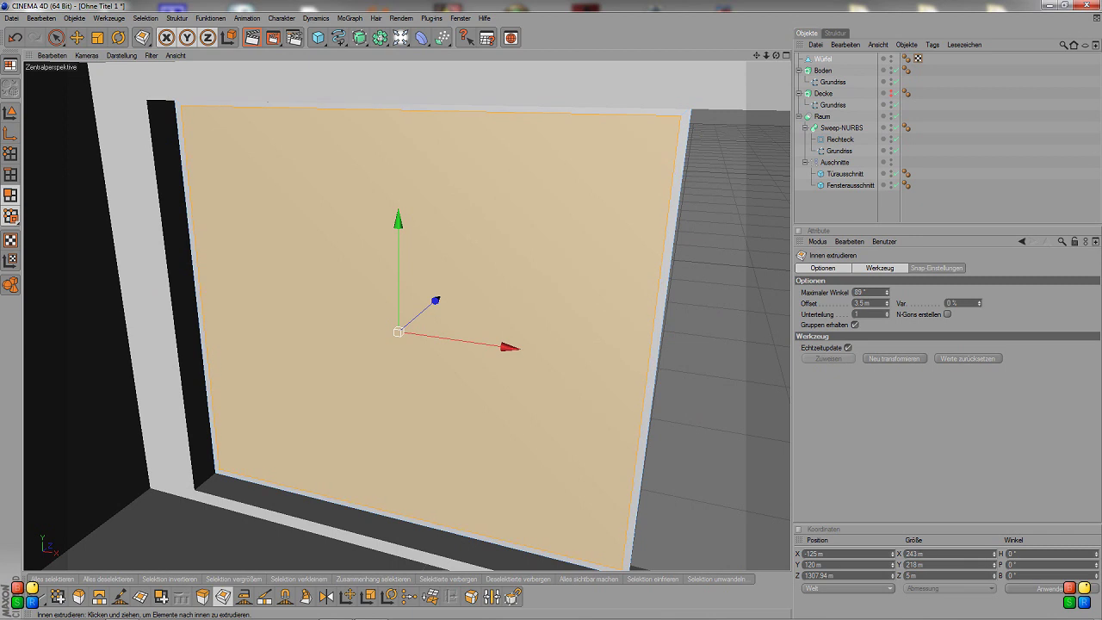
{"action": "left_click_drag", "start_coordinate": [691, 413], "coordinate": [602, 404], "text": "alt"}
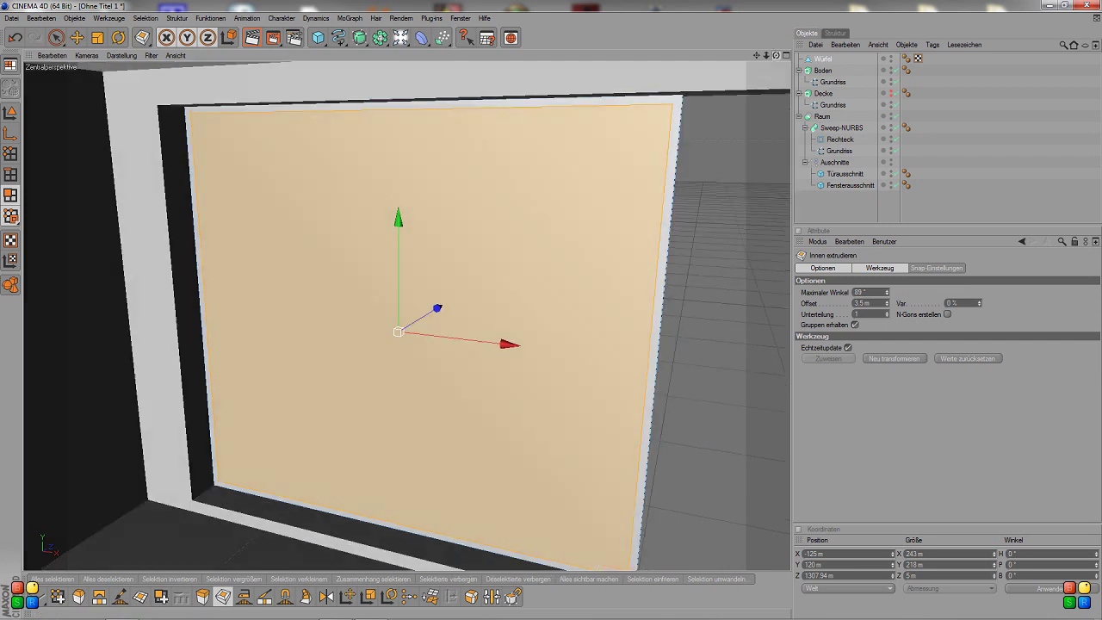
{"action": "left_click_drag", "start_coordinate": [755, 55], "coordinate": [769, 85]}
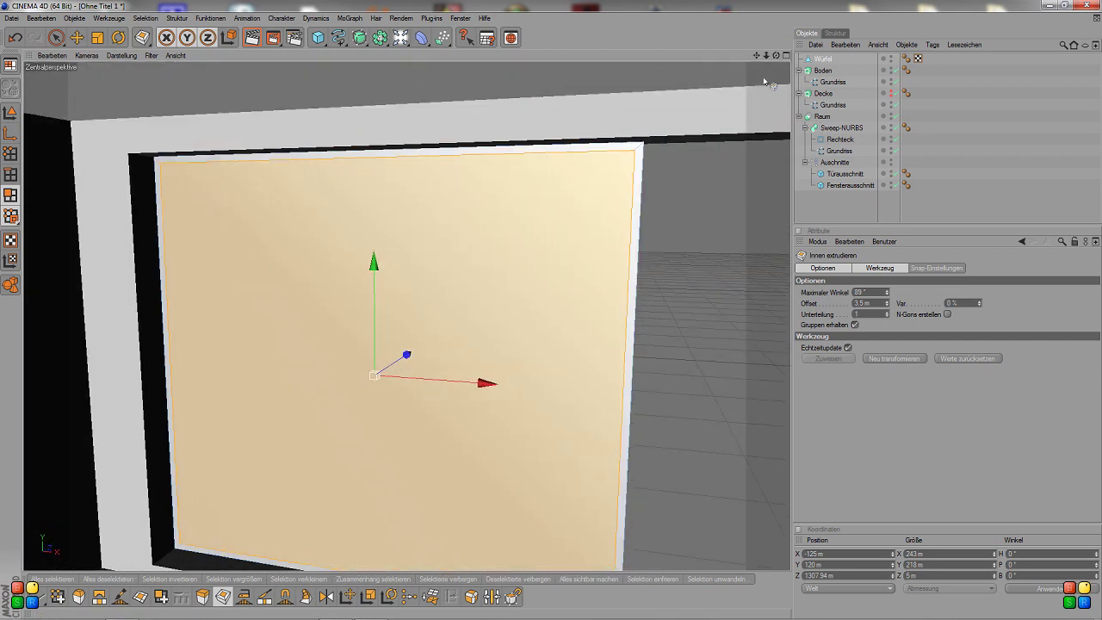
{"action": "left_click_drag", "start_coordinate": [761, 153], "coordinate": [759, 163]}
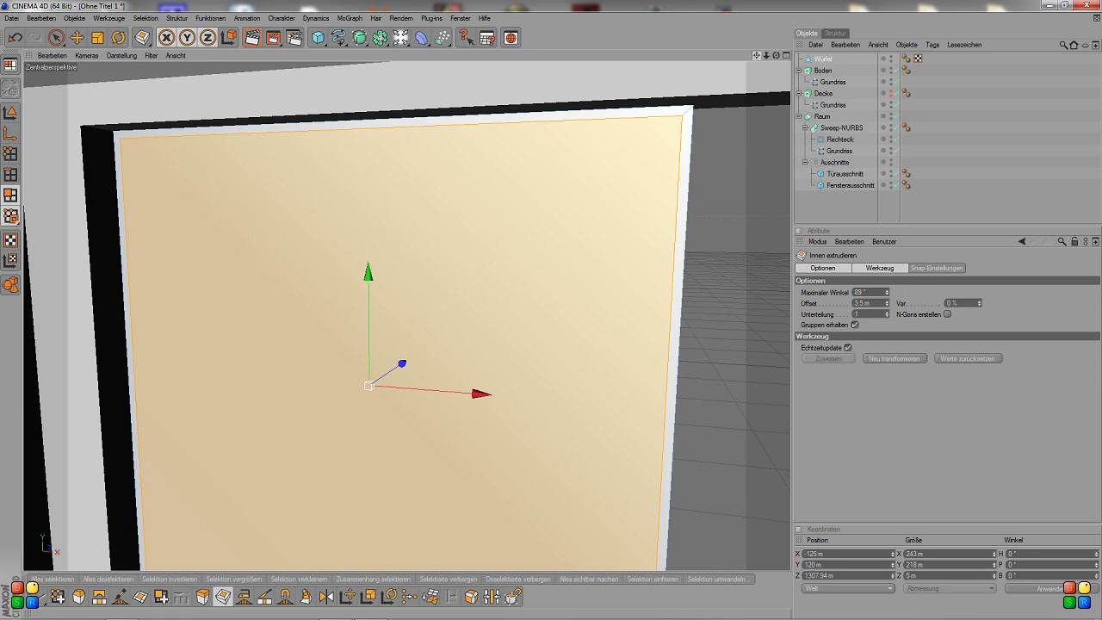
{"action": "left_click_drag", "start_coordinate": [757, 71], "coordinate": [715, 484]}
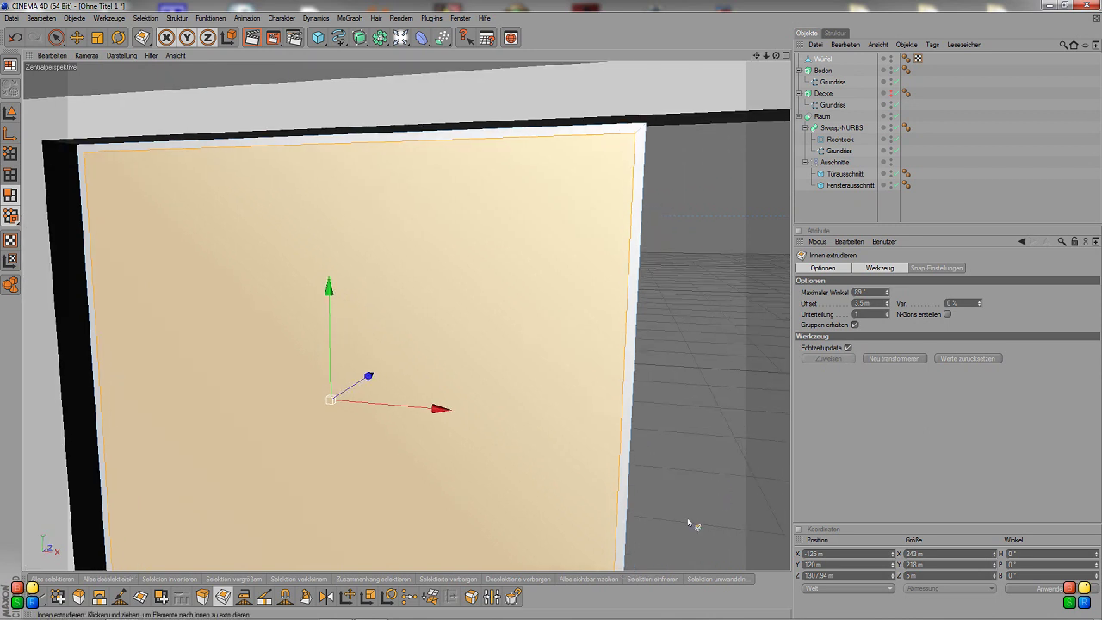
- Extrude the inset face outward with a 1 m offset
{"action": "left_click", "coordinate": [202, 595]}
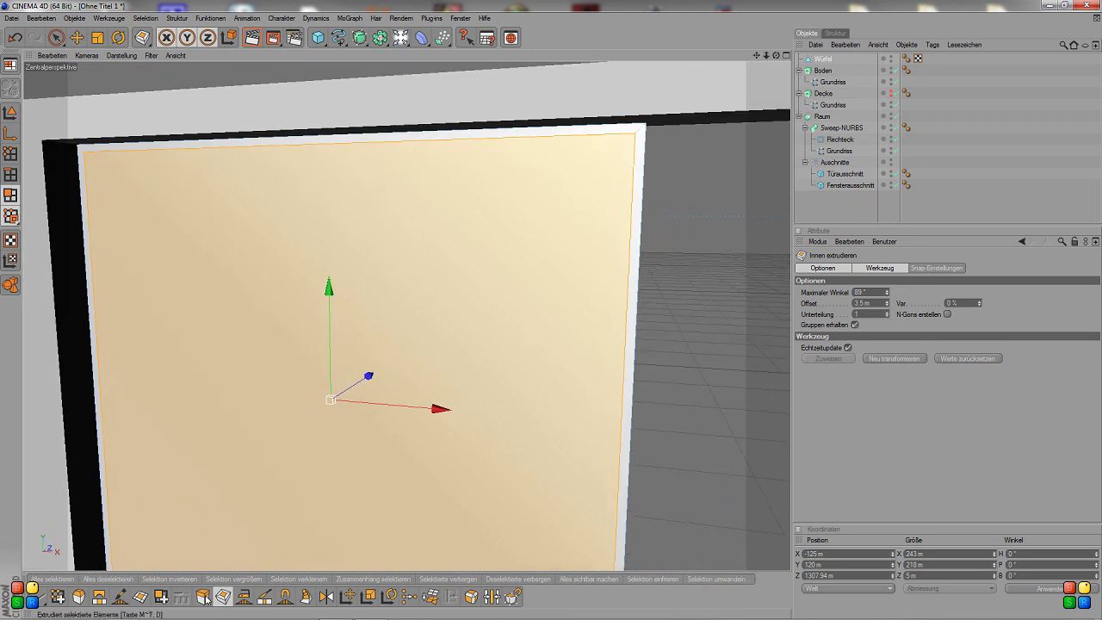
{"action": "left_click", "coordinate": [887, 307]}
{"action": "type", "text": "1"}
{"action": "key", "text": "Return"}
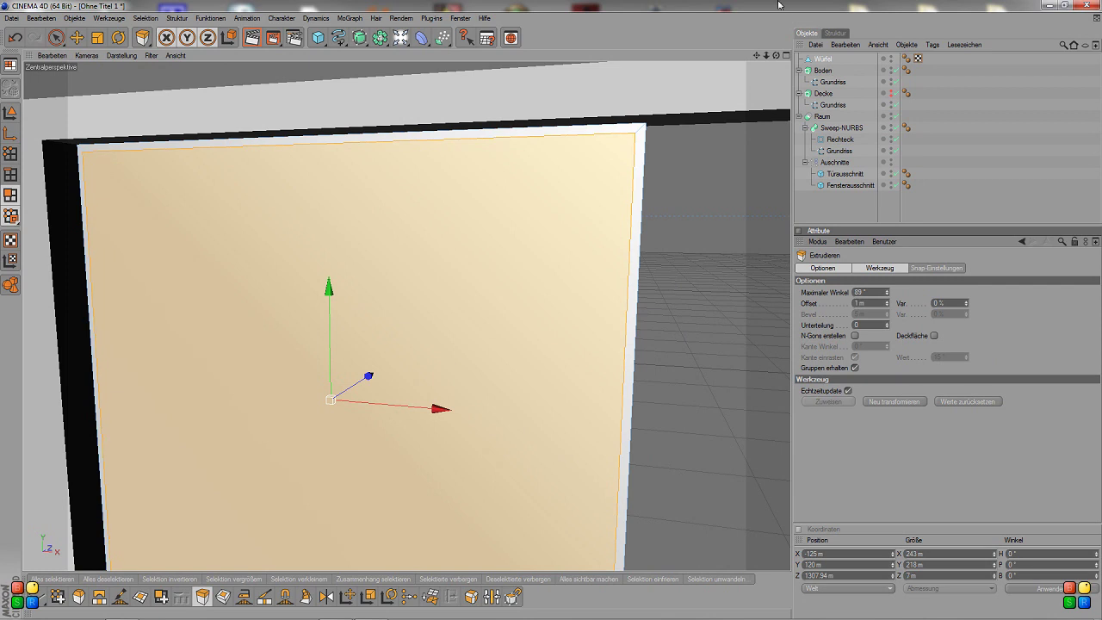
{"action": "left_click_drag", "start_coordinate": [776, 55], "coordinate": [715, 60]}
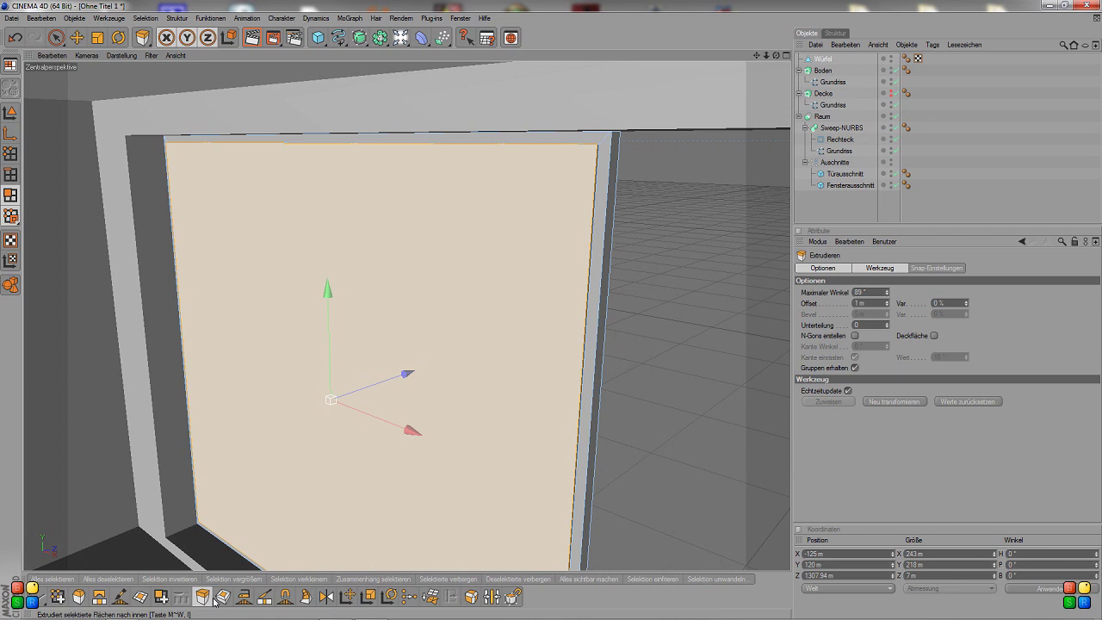
- Inset the panel's face a further 1.5 m
{"action": "left_click", "coordinate": [225, 602]}
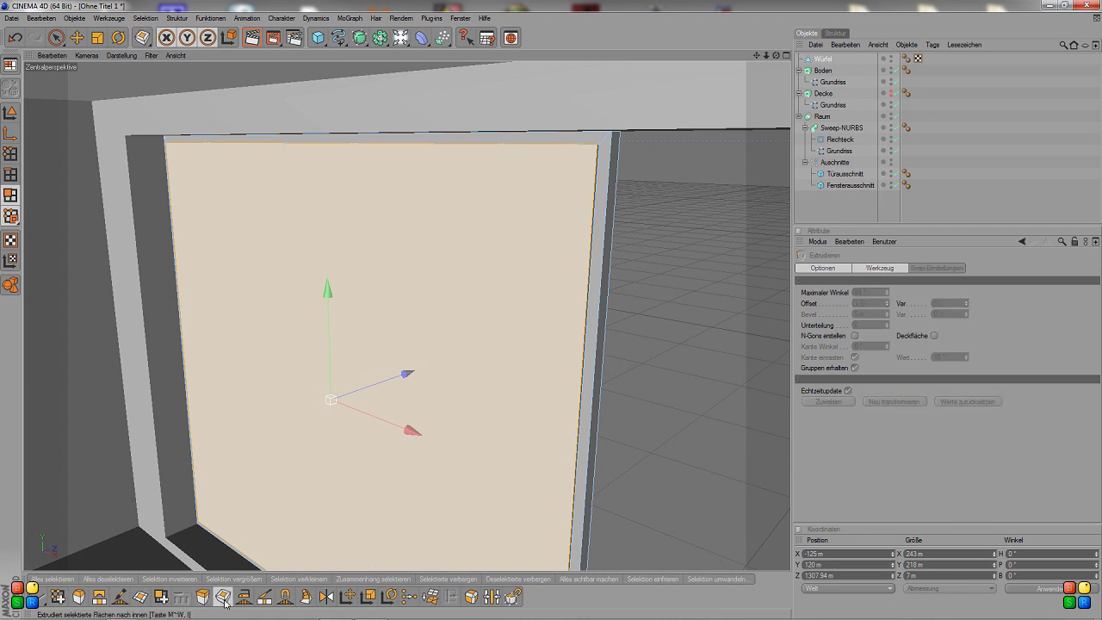
{"action": "left_click", "coordinate": [865, 303]}
{"action": "type", "text": "1.5"}
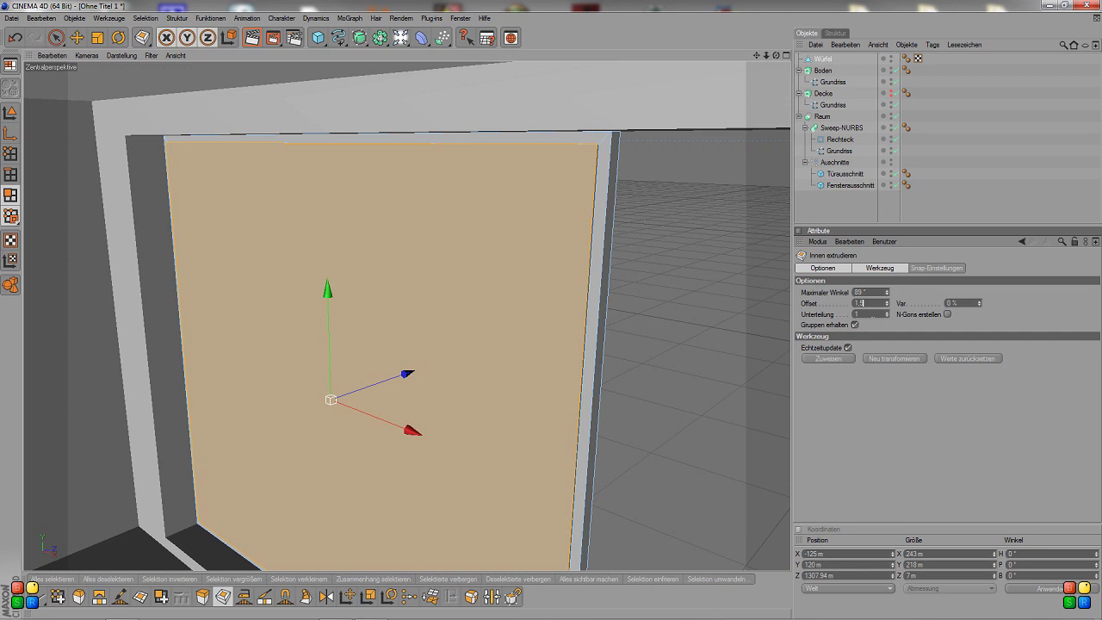
{"action": "key", "text": "Return"}
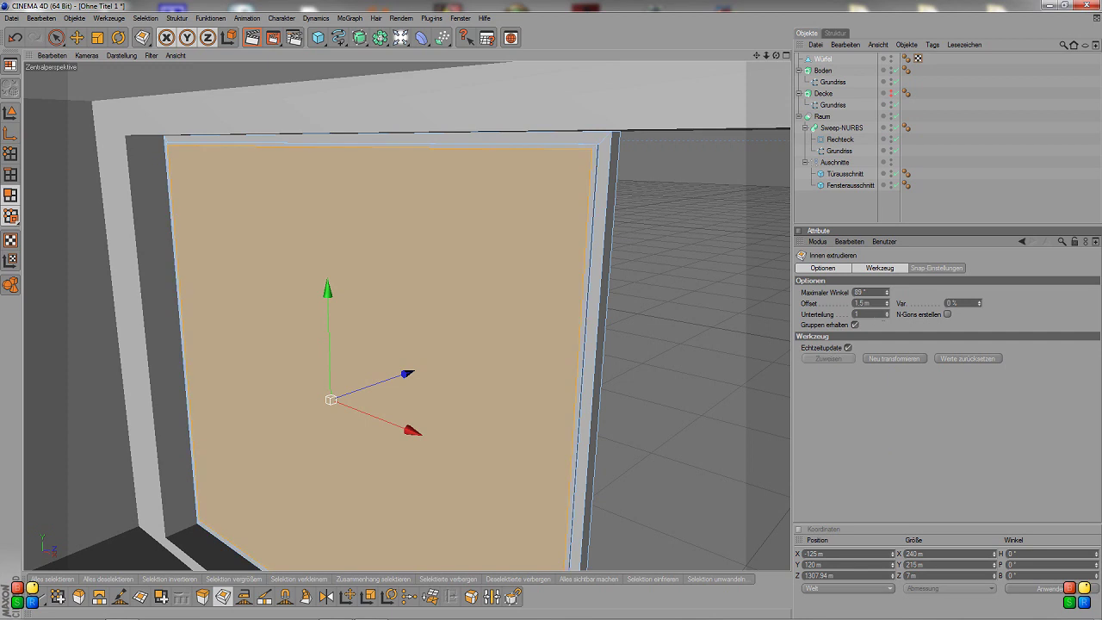
- Extrude the inner face −1 m inward to form the recessed lip
{"action": "left_click", "coordinate": [204, 597]}
{"action": "type", "text": "-1"}
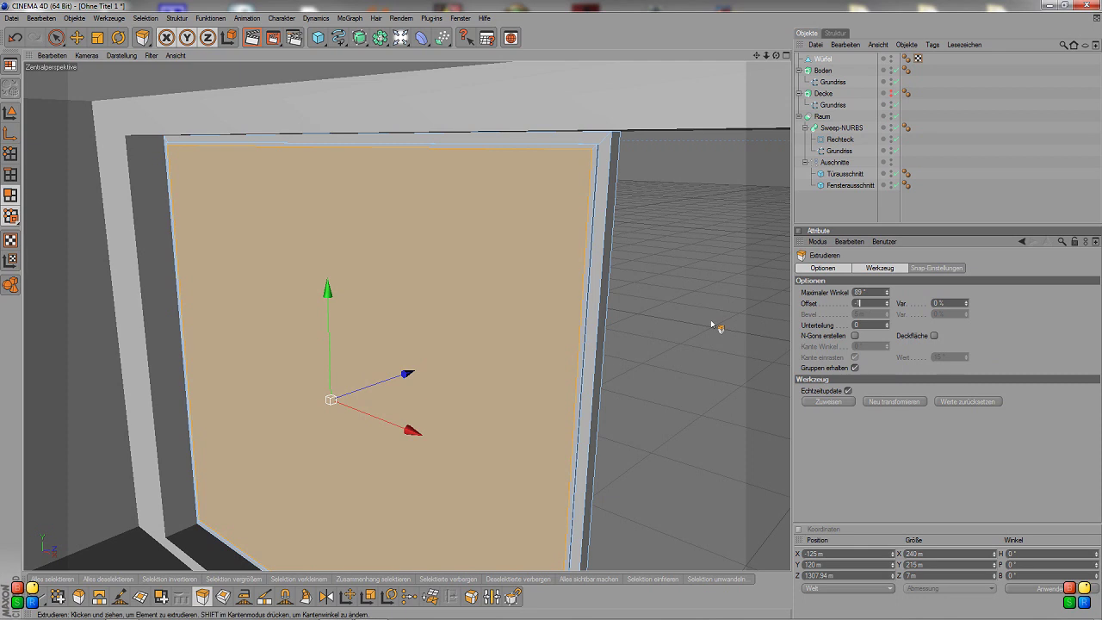
{"action": "key", "text": "Return"}
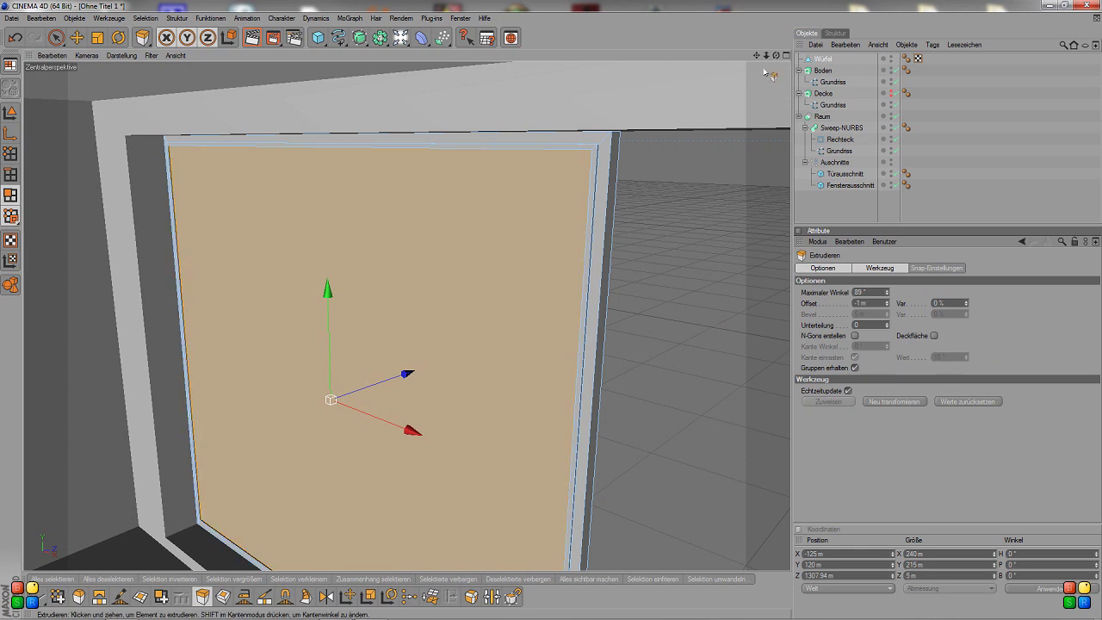
{"action": "mouse_move", "coordinate": [775, 55]}
{"action": "left_mouse_down"}
{"action": "mouse_move", "coordinate": [748, 57]}
{"action": "mouse_move", "coordinate": [732, 78]}
{"action": "mouse_move", "coordinate": [770, 69]}
{"action": "mouse_move", "coordinate": [464, 354]}
{"action": "left_mouse_up"}
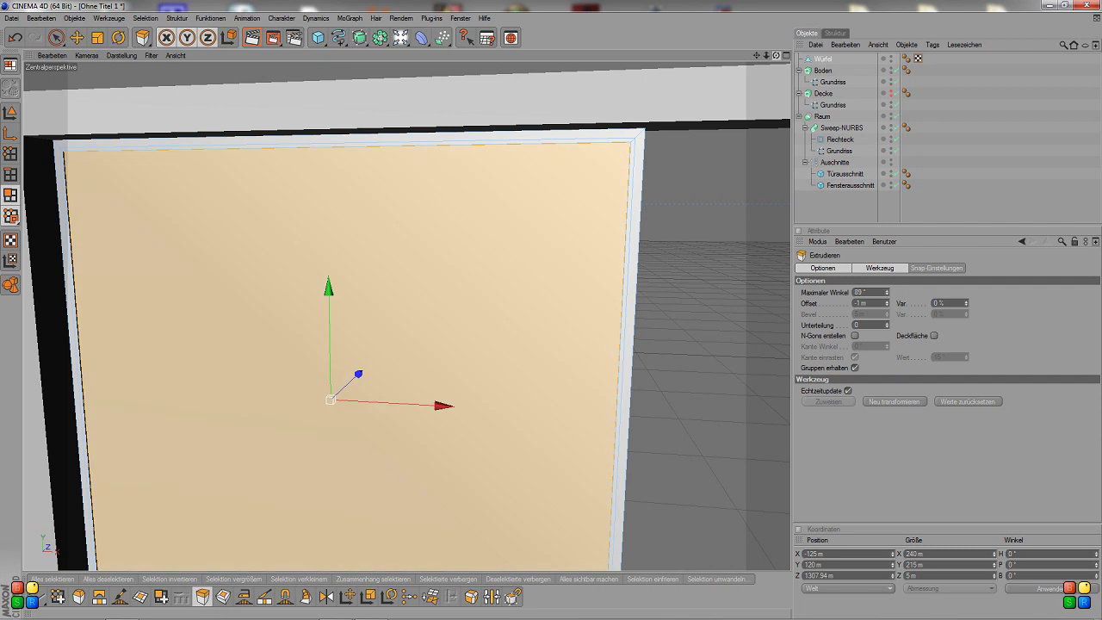
{"action": "left_click_drag", "start_coordinate": [775, 55], "coordinate": [70, 66]}
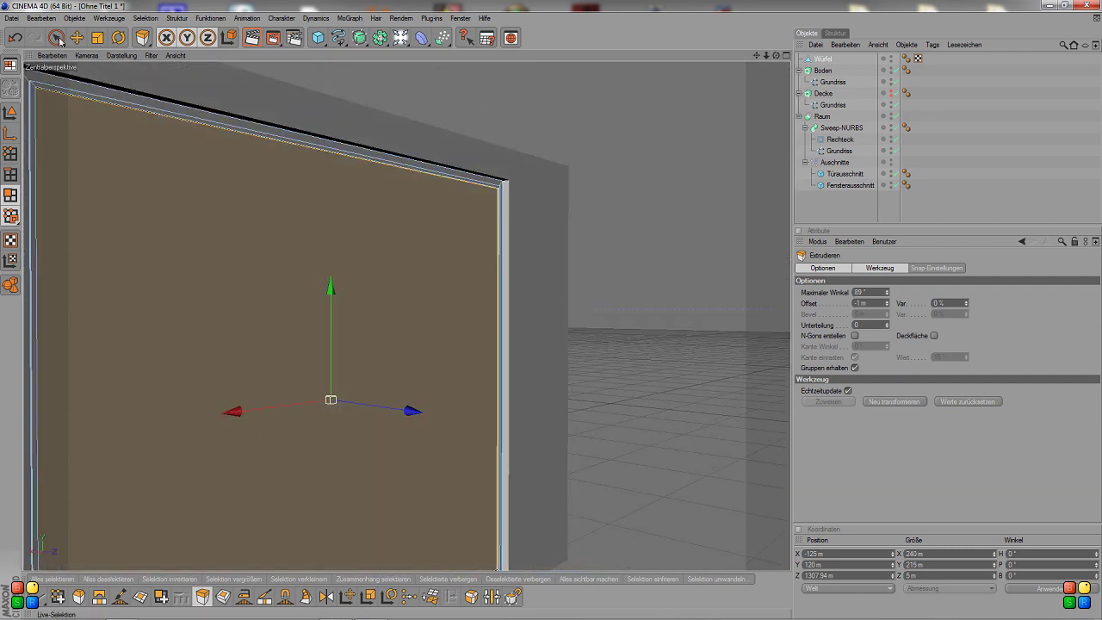
- Split the panel's inner polygon off into its own object with Abtrennen
{"action": "left_click", "coordinate": [59, 40]}
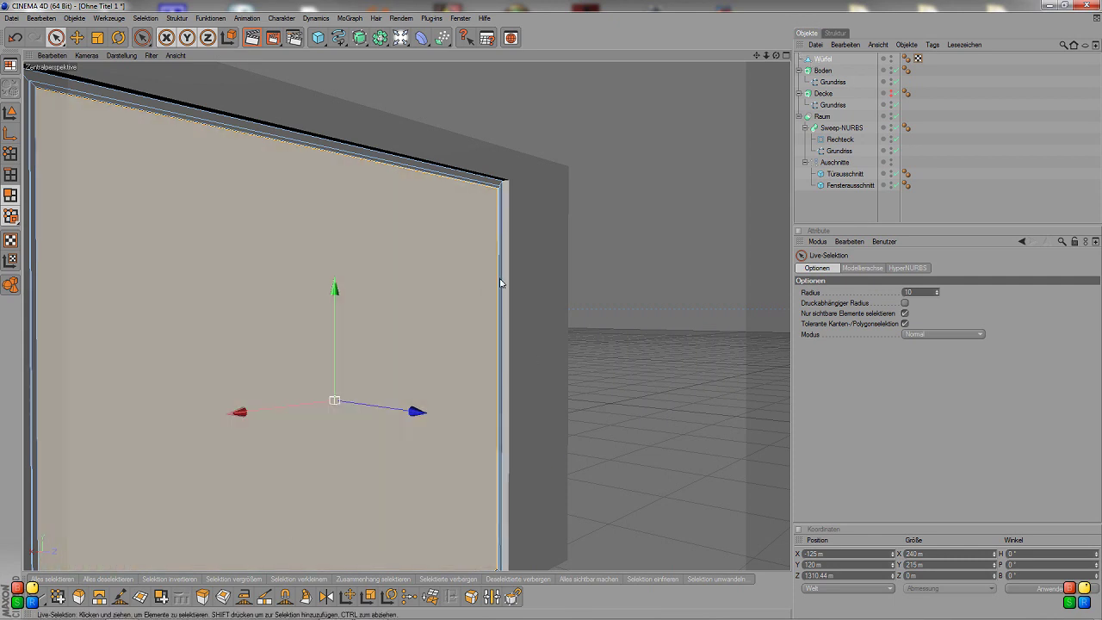
{"action": "left_click", "coordinate": [497, 283]}
{"action": "right_click", "coordinate": [641, 197]}
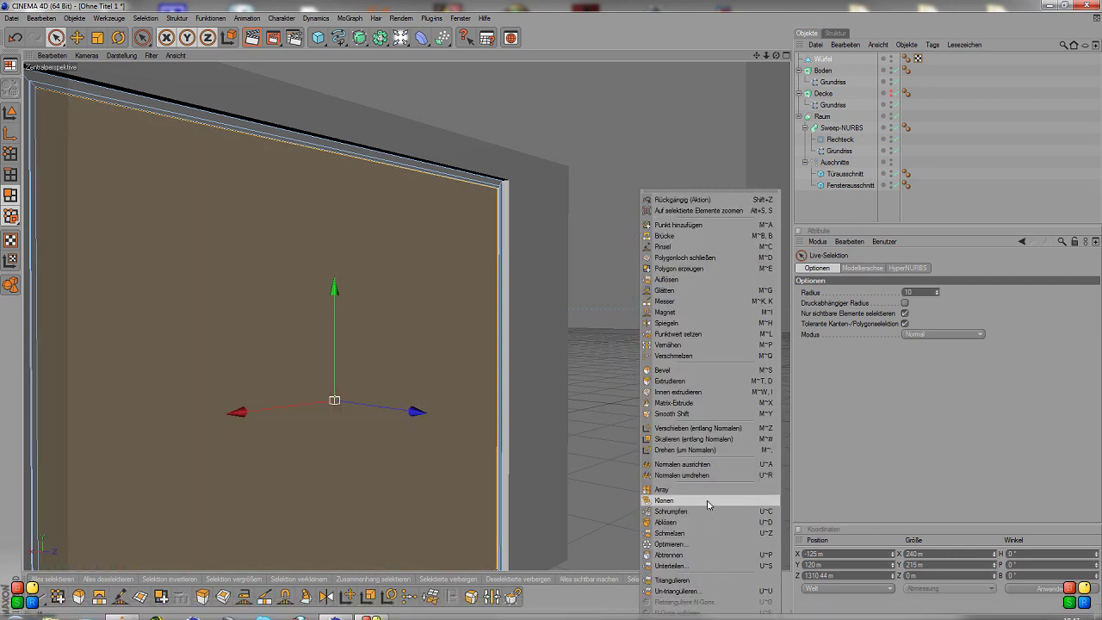
{"action": "left_click", "coordinate": [705, 557]}
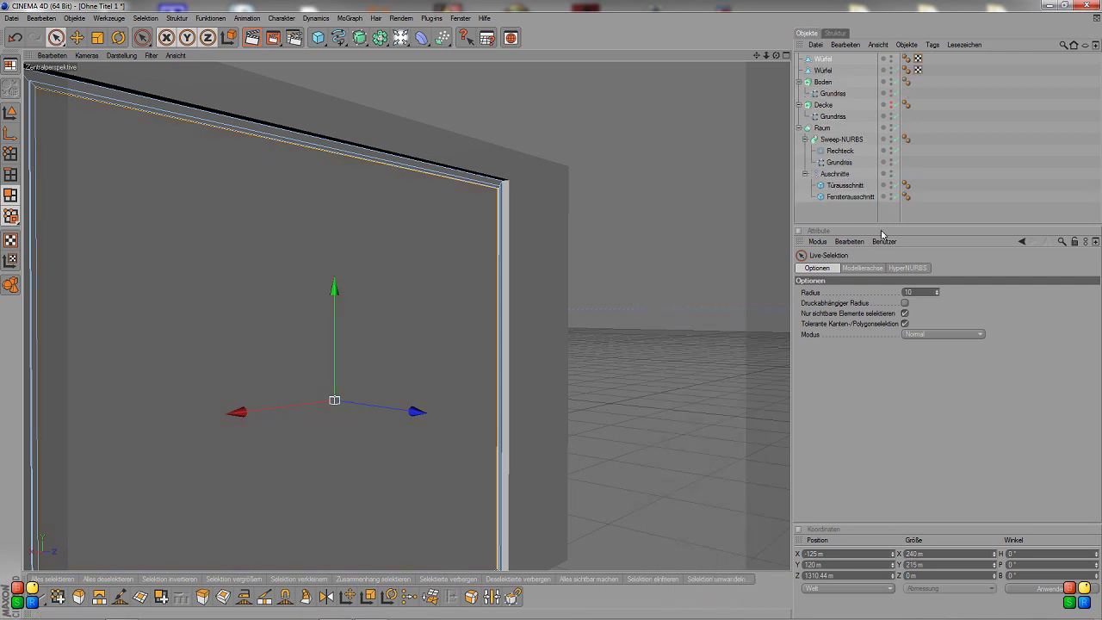
- Hide the new split-off Würfel in the viewport and select both Würfel objects
{"action": "left_click", "coordinate": [823, 72]}
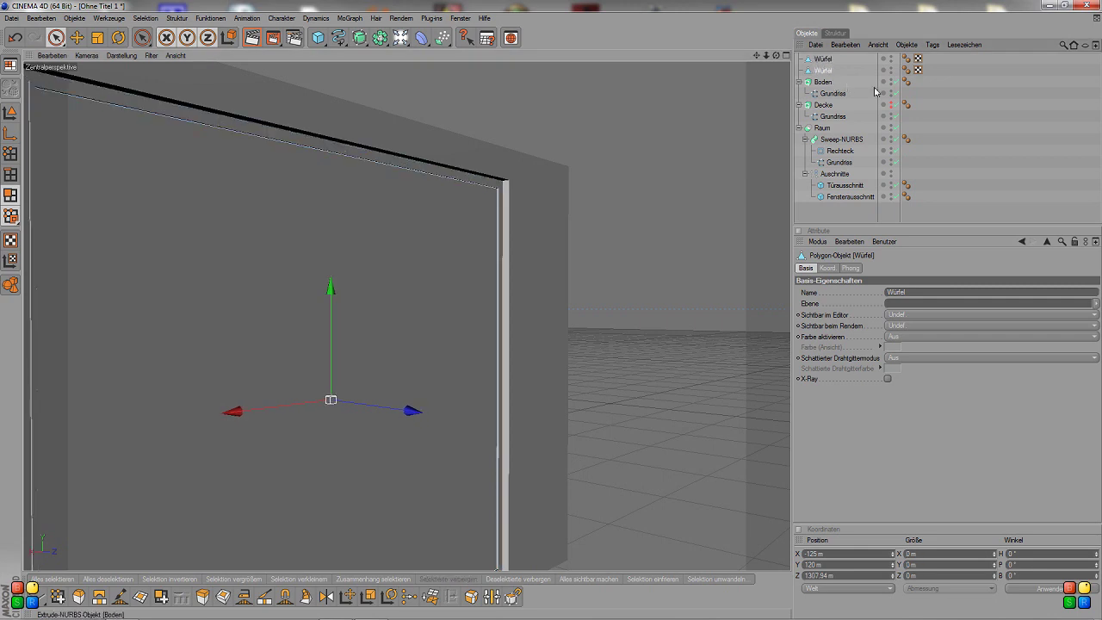
{"action": "double_click", "coordinate": [891, 68]}
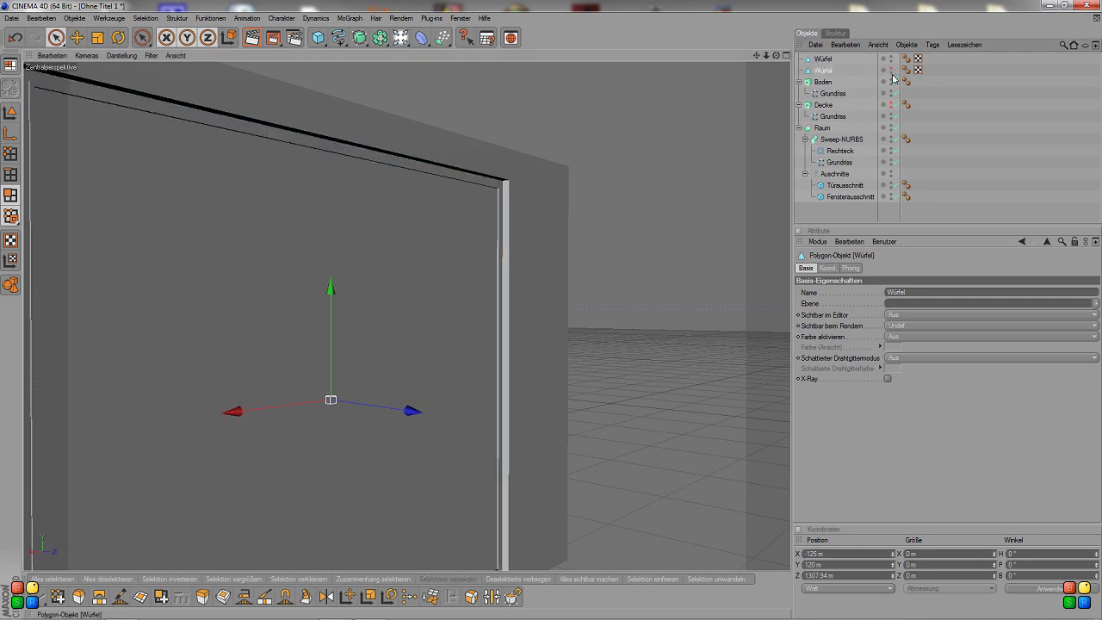
{"action": "left_click", "coordinate": [818, 59], "text": "ctrl"}
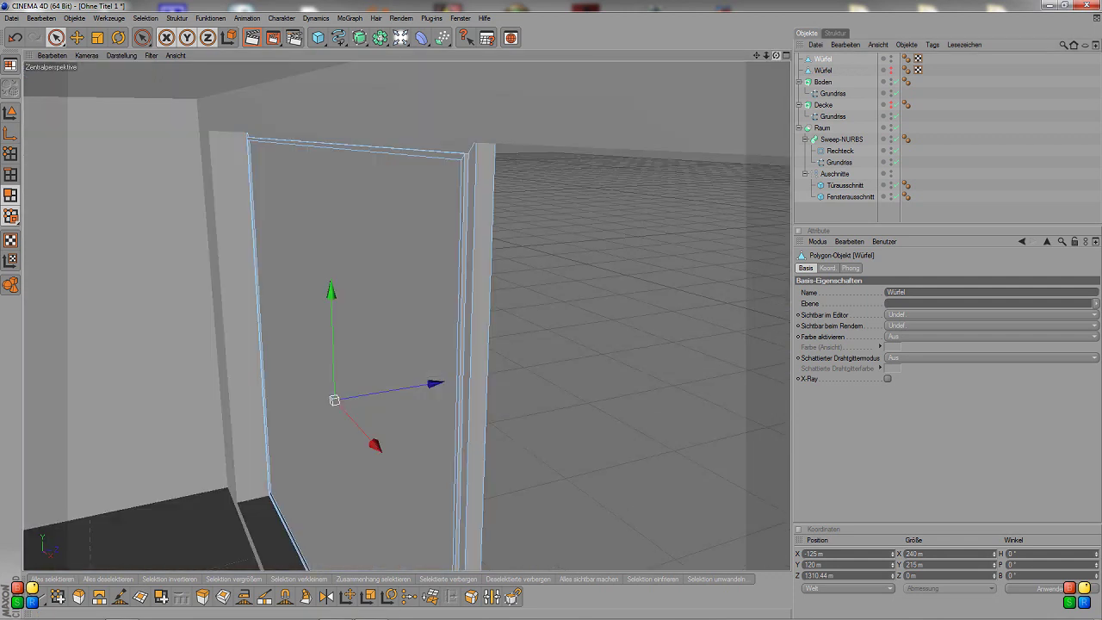
{"action": "left_click_drag", "start_coordinate": [517, 258], "coordinate": [576, 215], "text": "alt"}
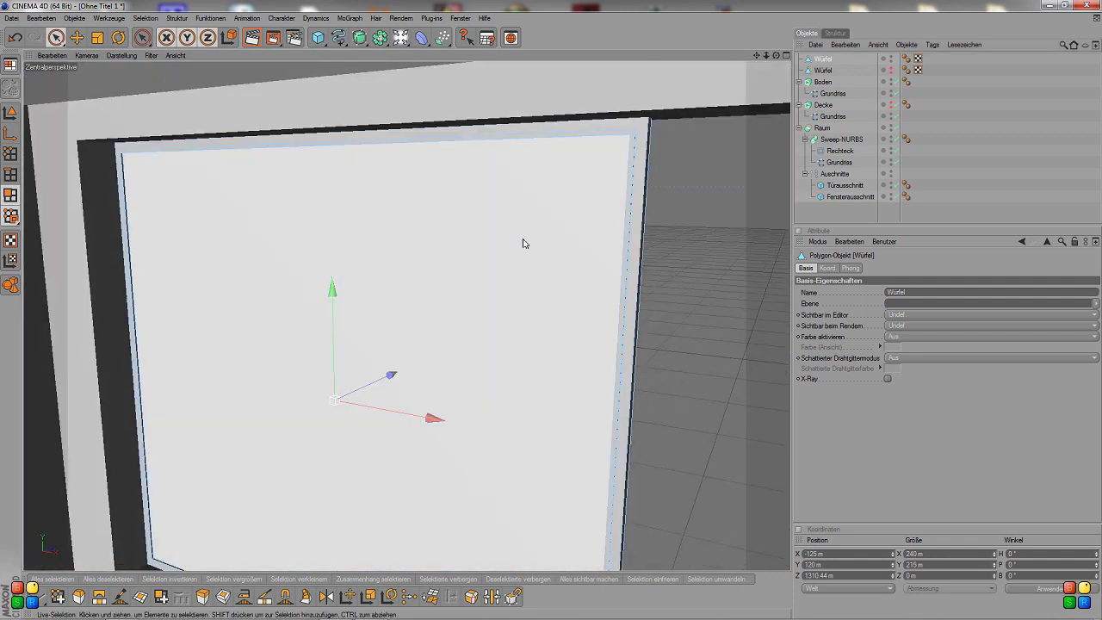
{"action": "mouse_move", "coordinate": [521, 241]}
{"action": "left_mouse_down", "text": "alt"}
{"action": "mouse_move", "coordinate": [481, 258]}
{"action": "mouse_move", "coordinate": [618, 151]}
{"action": "left_mouse_up", "text": "alt"}
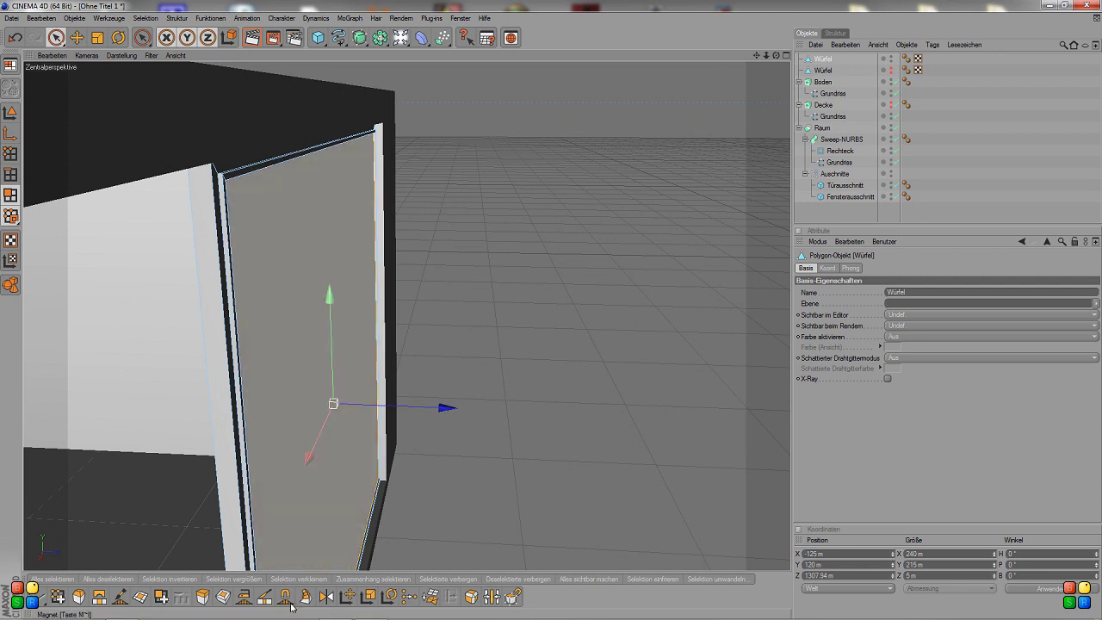
- Bridge the large frame's opening with a new polygon, orbiting in to reach it
{"action": "left_click", "coordinate": [98, 596]}
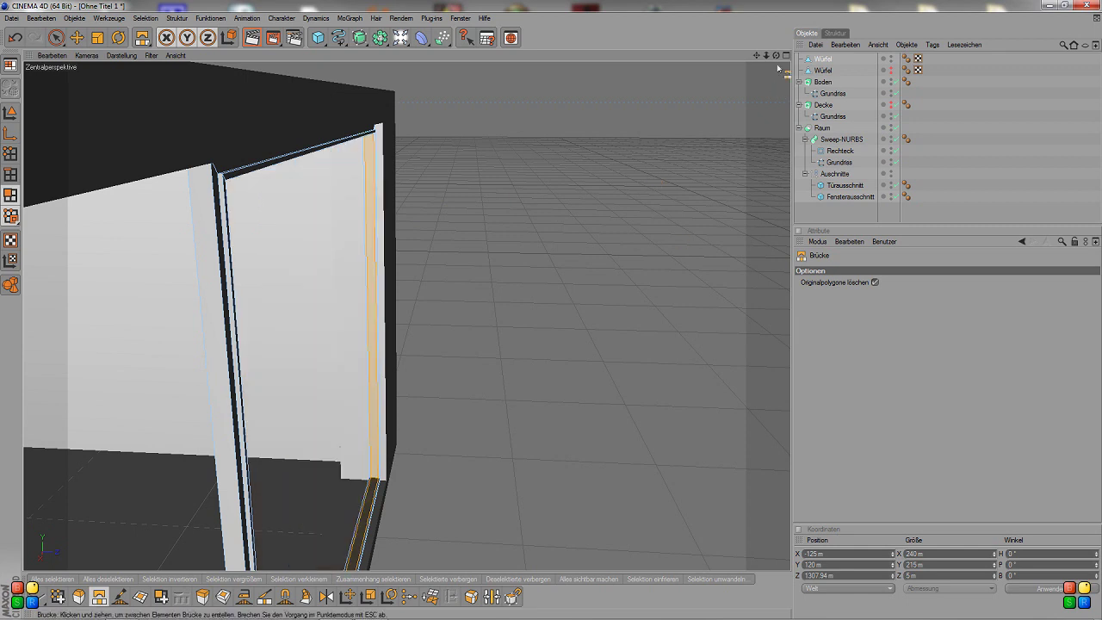
{"action": "mouse_move", "coordinate": [775, 54]}
{"action": "left_mouse_down"}
{"action": "mouse_move", "coordinate": [731, 78]}
{"action": "mouse_move", "coordinate": [757, 68]}
{"action": "left_mouse_up"}
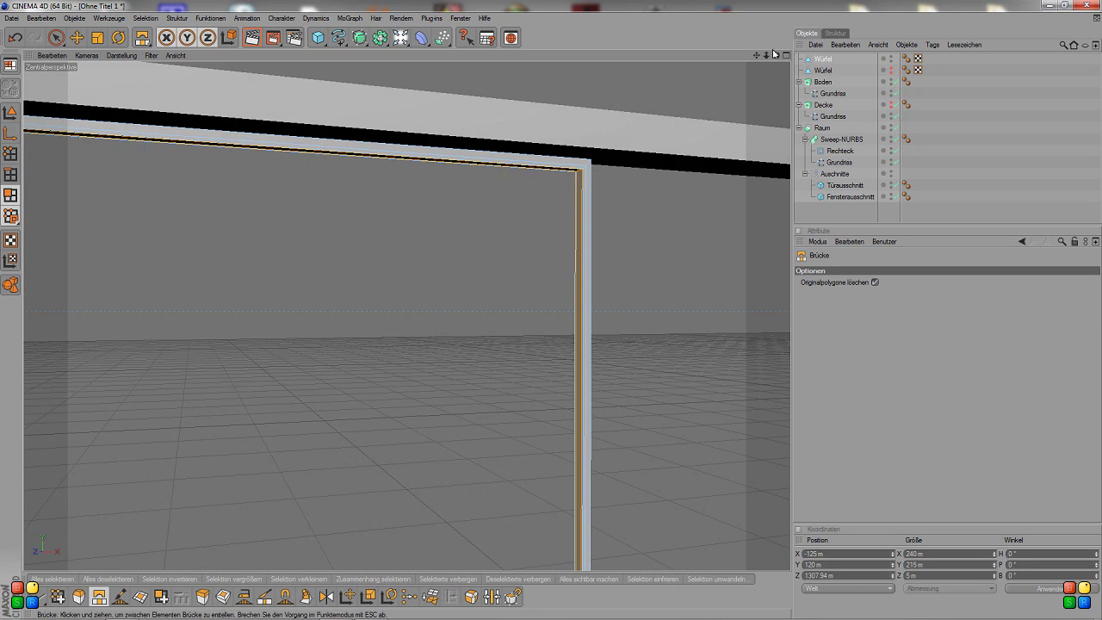
{"action": "mouse_move", "coordinate": [776, 54]}
{"action": "left_mouse_down"}
{"action": "mouse_move", "coordinate": [749, 62]}
{"action": "mouse_move", "coordinate": [778, 59]}
{"action": "mouse_move", "coordinate": [765, 65]}
{"action": "left_mouse_up"}
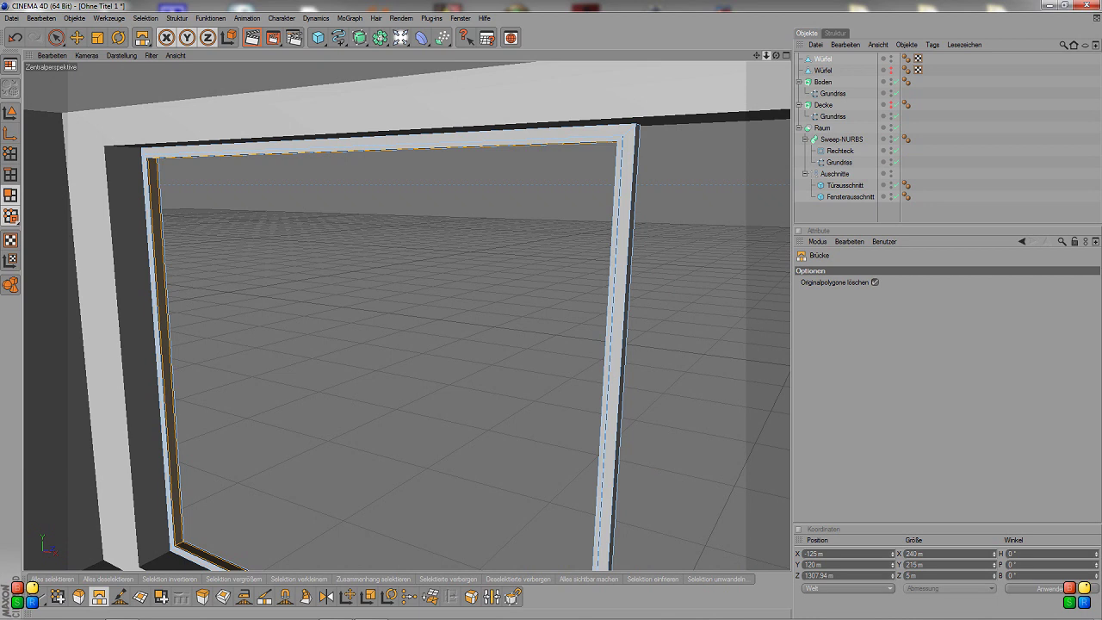
{"action": "left_click_drag", "start_coordinate": [761, 58], "coordinate": [757, 95]}
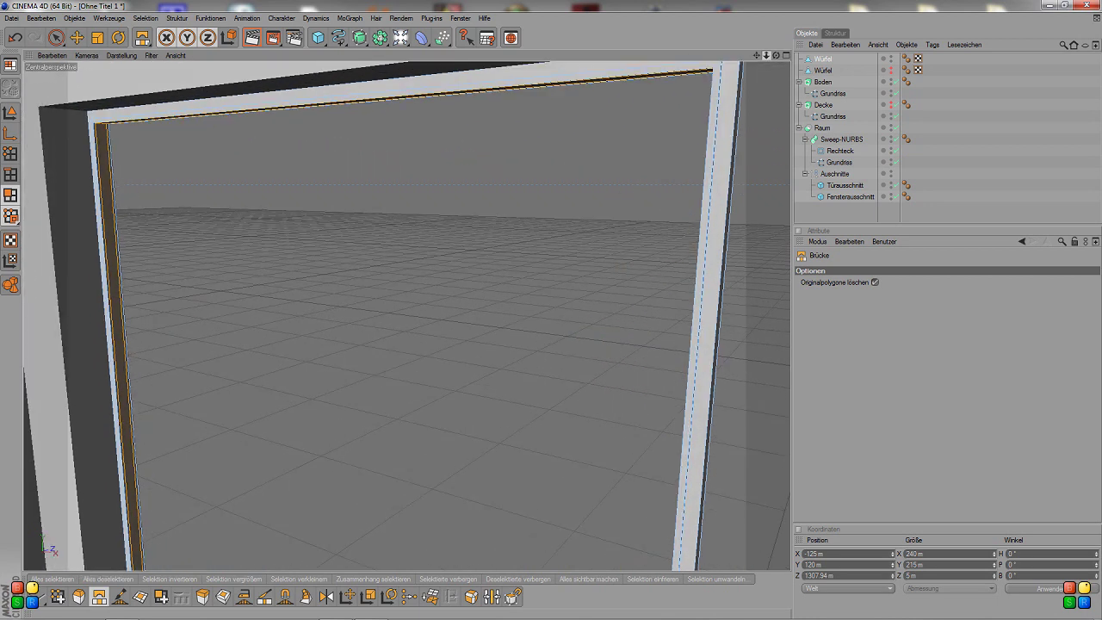
{"action": "left_click", "coordinate": [770, 258]}
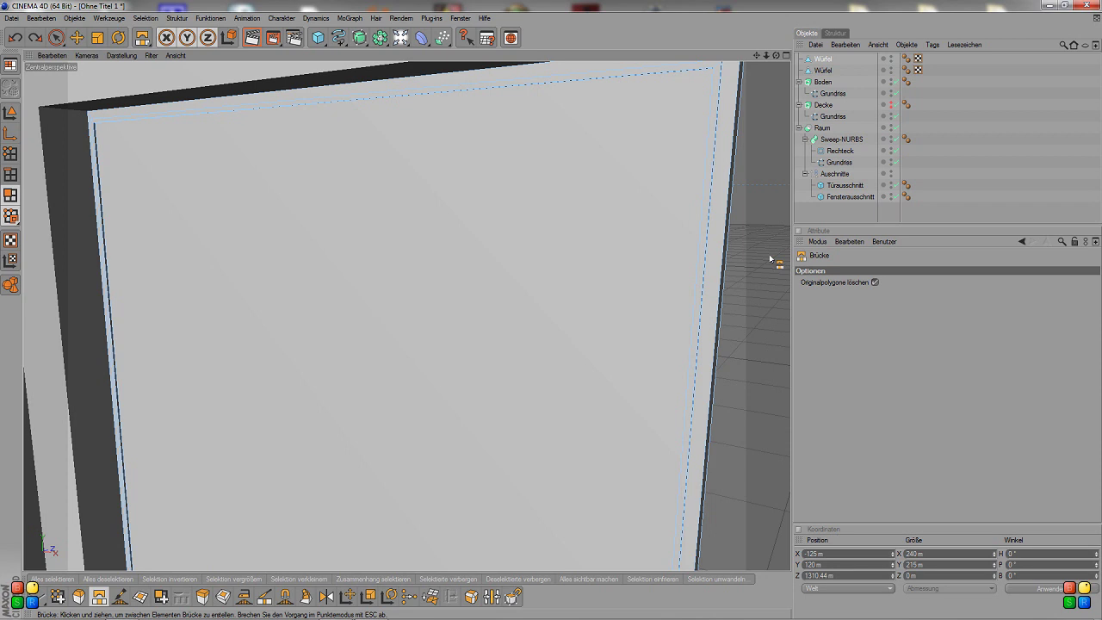
- Redo the Bridge twice, then toggle the first Würfel's editor visibility on and off
{"action": "left_click", "coordinate": [18, 37]}
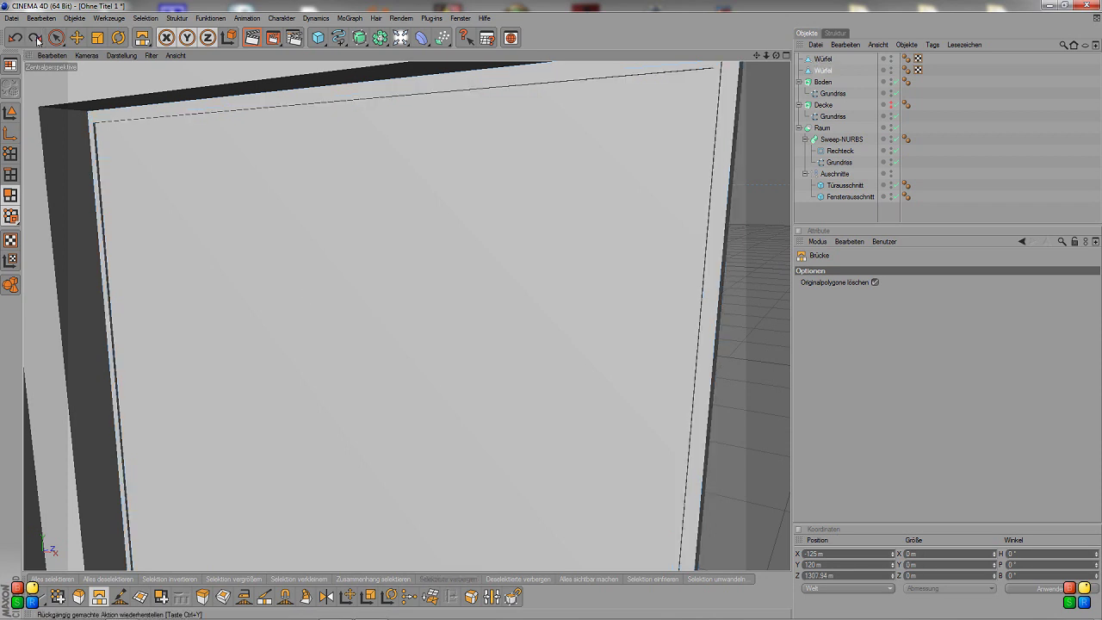
{"action": "left_click", "coordinate": [38, 39]}
{"action": "left_click", "coordinate": [37, 40]}
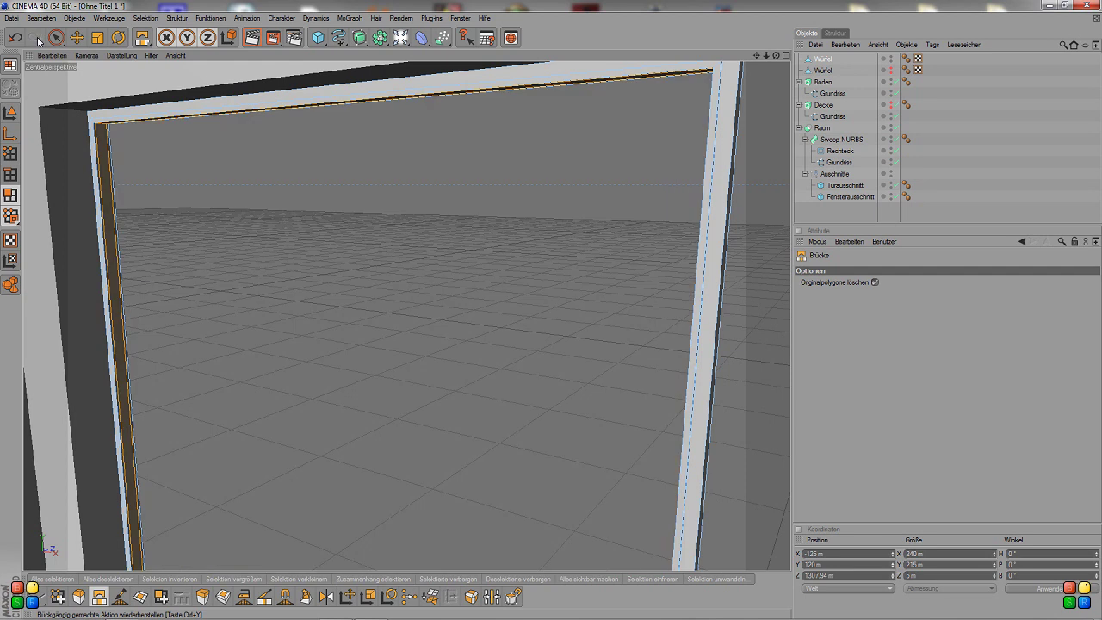
{"action": "left_click", "coordinate": [824, 60]}
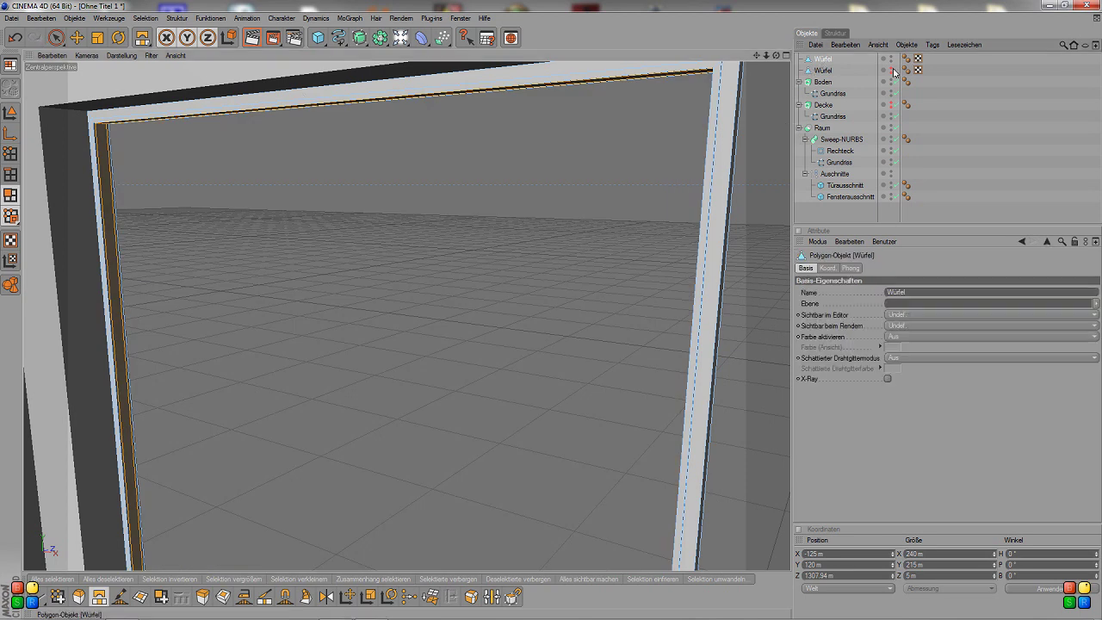
{"action": "left_click", "coordinate": [891, 70]}
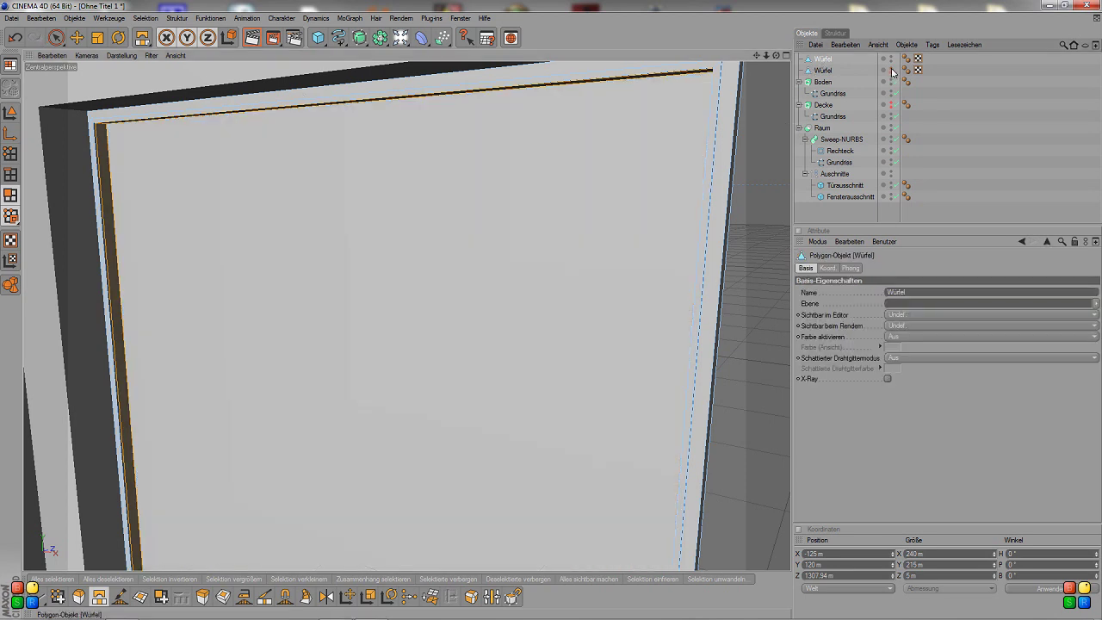
{"action": "left_click", "coordinate": [891, 70]}
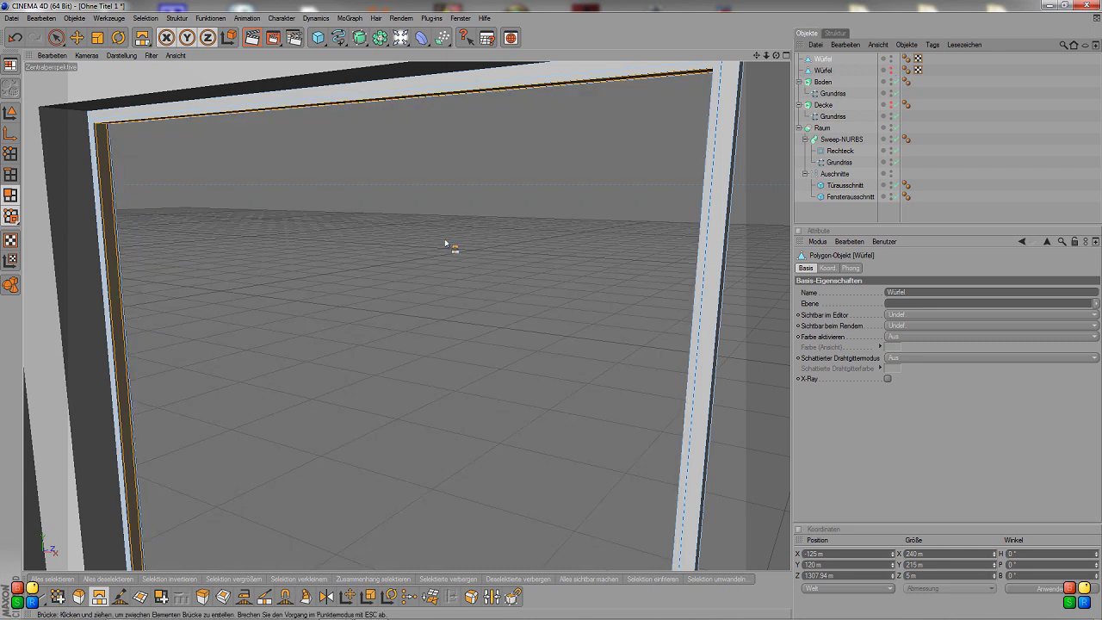
- Inner-extrude the frame faces with a smaller offset, then extrude them 1 m inward
{"action": "left_click", "coordinate": [222, 596]}
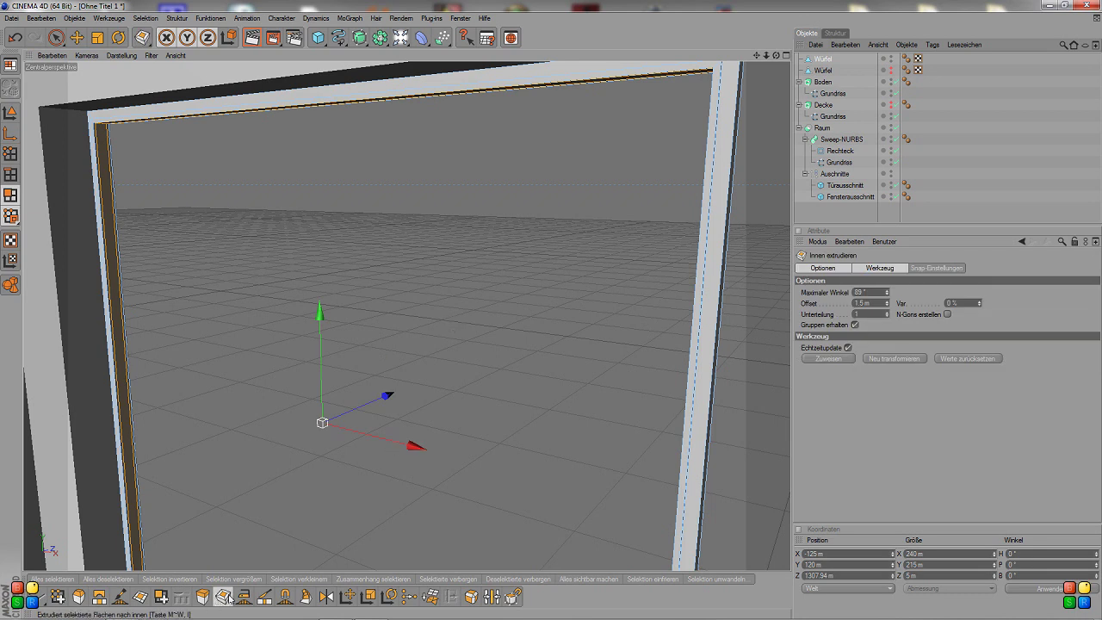
{"action": "left_click_drag", "start_coordinate": [480, 290], "coordinate": [533, 290]}
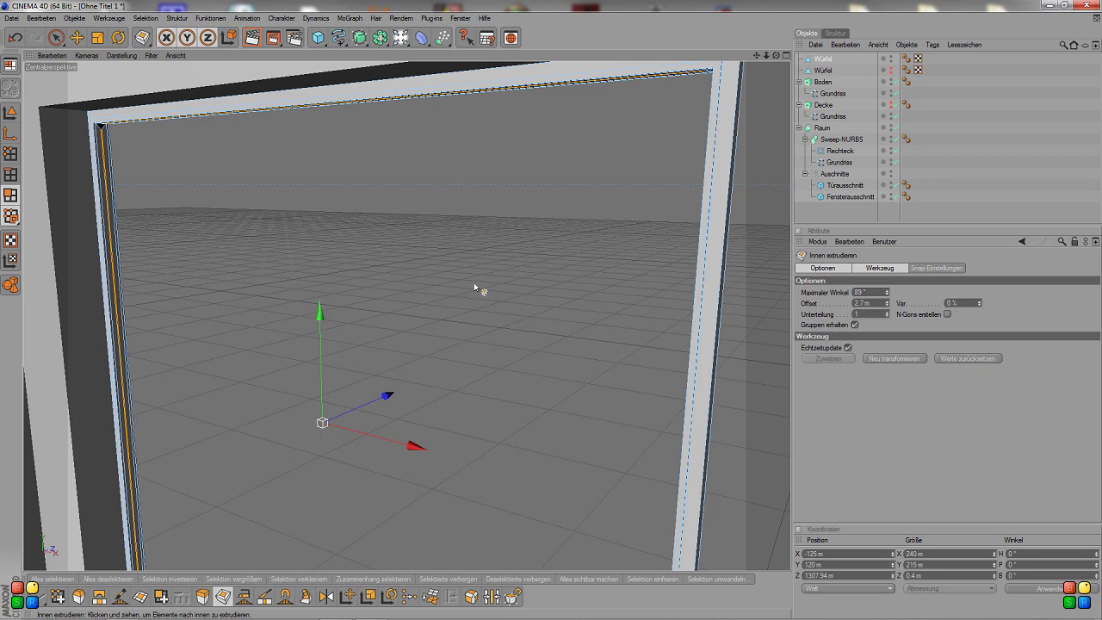
{"action": "key", "text": "ctrl+z"}
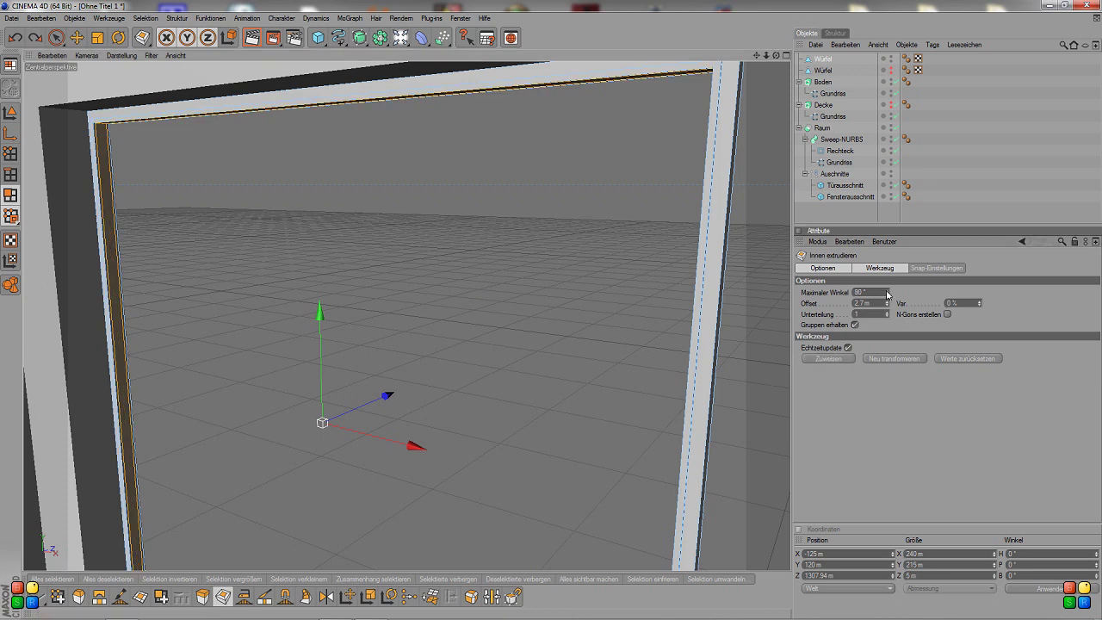
{"action": "left_click_drag", "start_coordinate": [543, 302], "coordinate": [590, 302]}
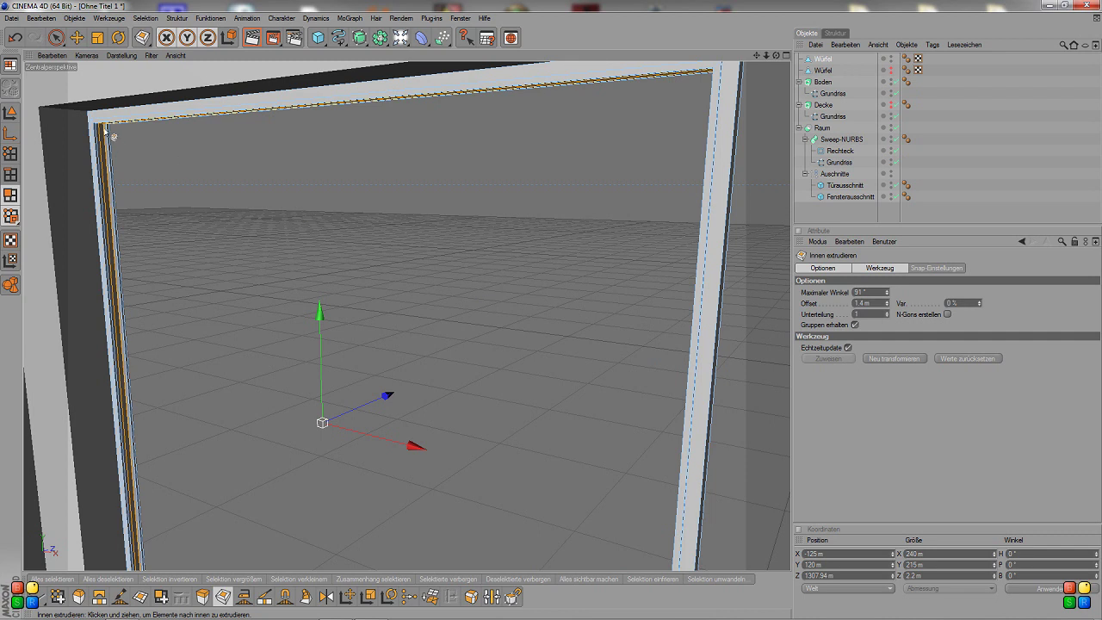
{"action": "left_click", "coordinate": [202, 595]}
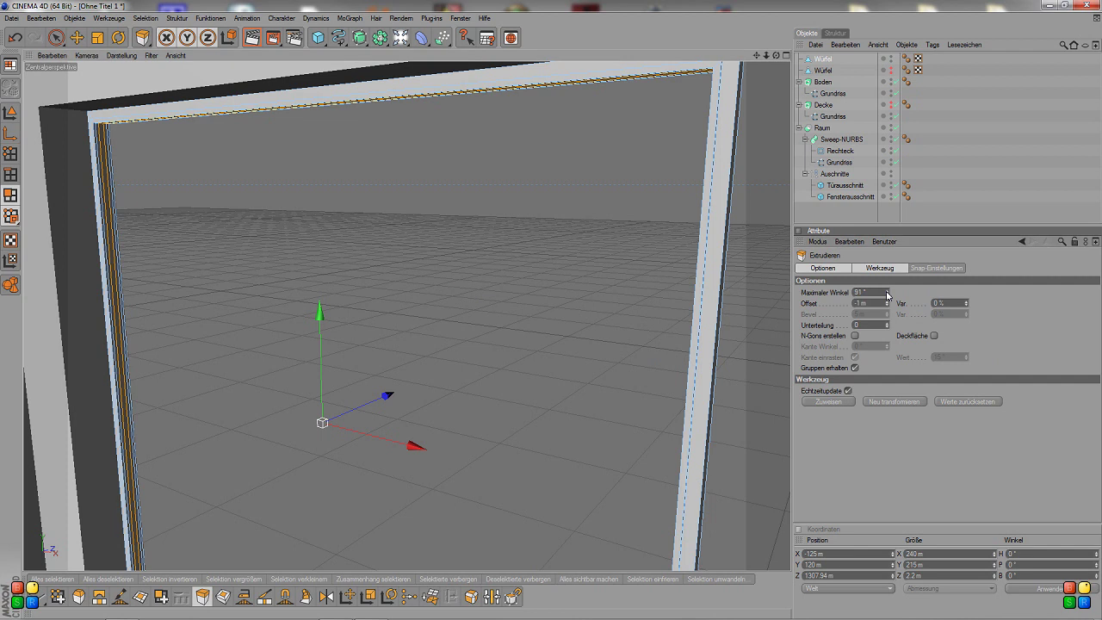
{"action": "left_click_drag", "start_coordinate": [887, 292], "coordinate": [887, 284]}
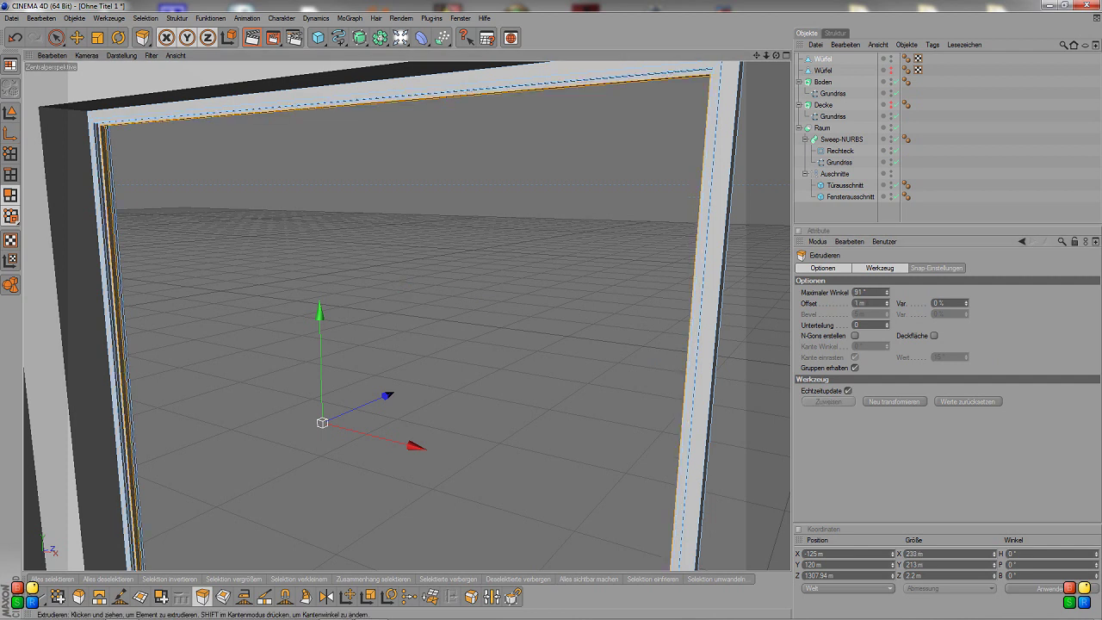
{"action": "left_click_drag", "start_coordinate": [779, 58], "coordinate": [776, 55]}
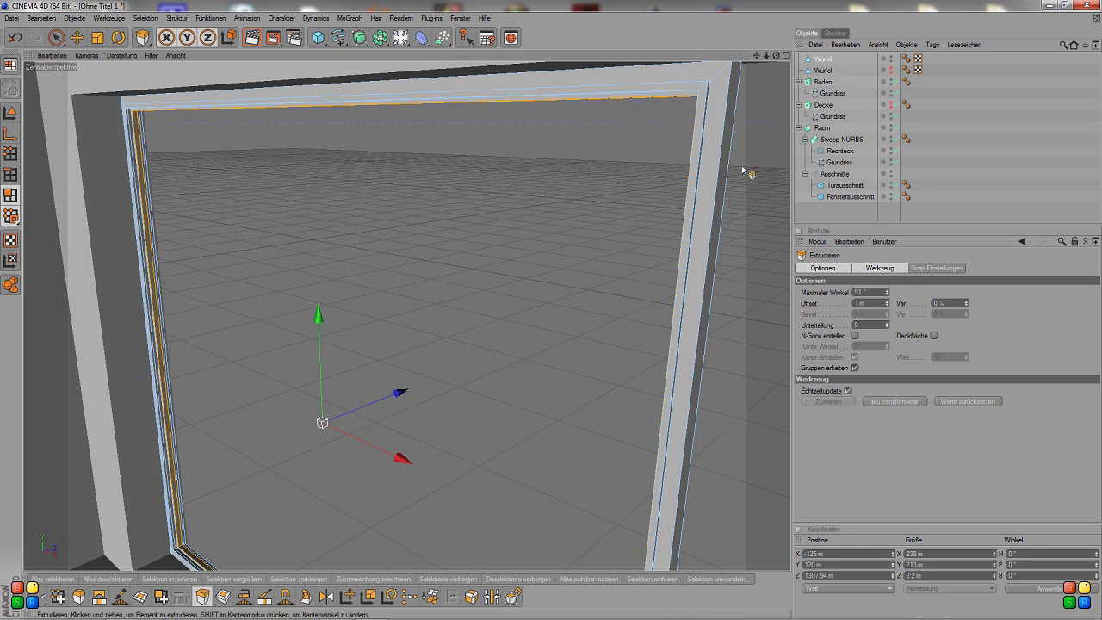
- Make the second Würfel visible again and live-select its pane face
{"action": "left_click", "coordinate": [825, 70]}
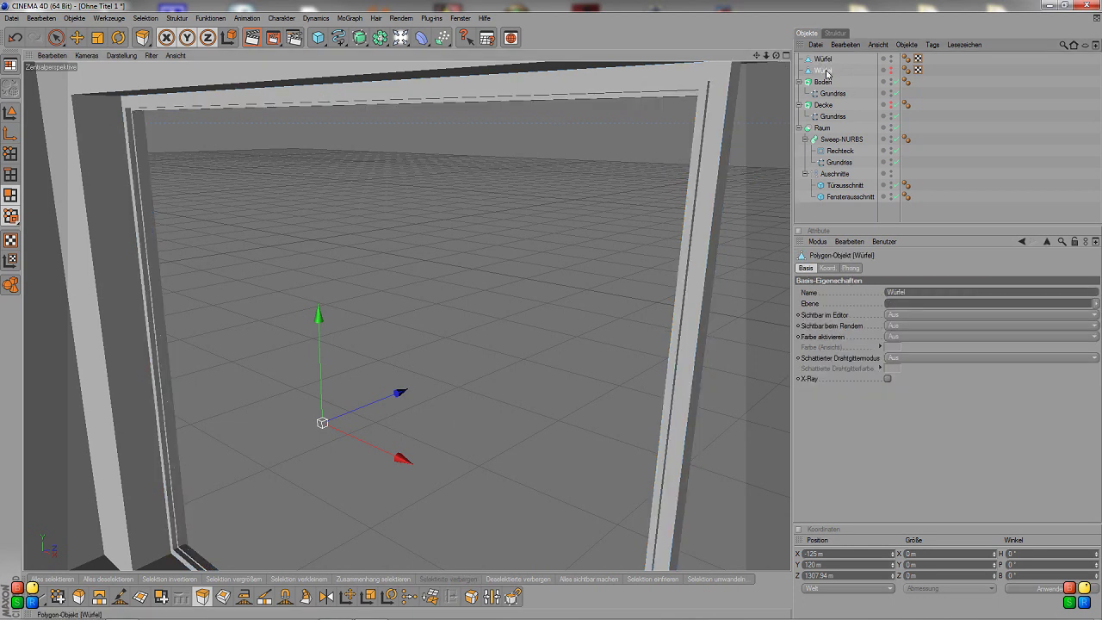
{"action": "left_click", "coordinate": [892, 73]}
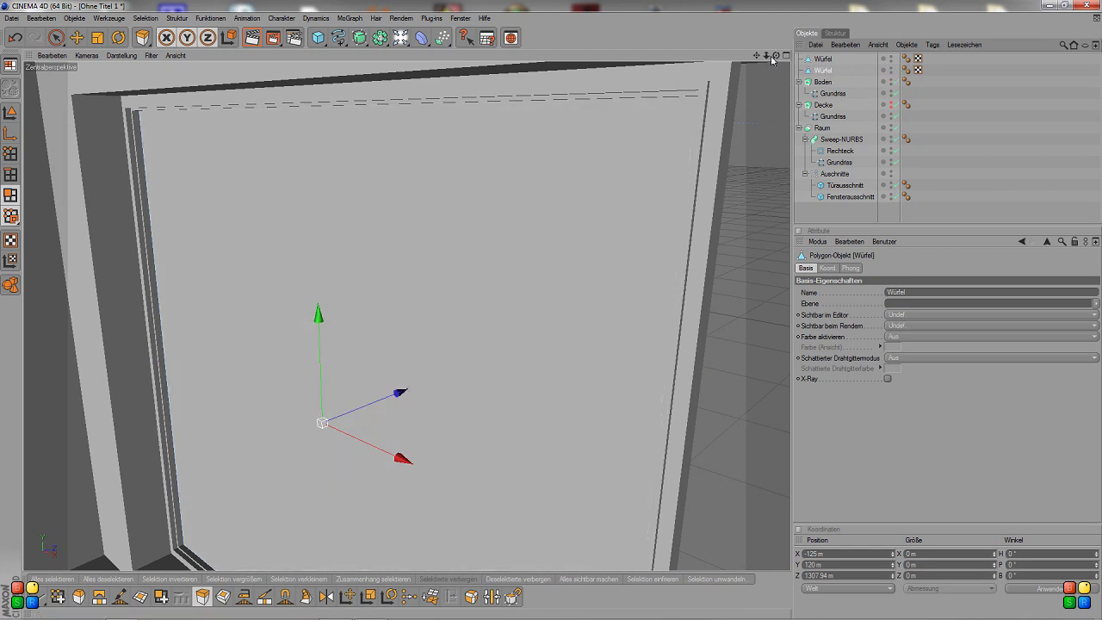
{"action": "left_click_drag", "start_coordinate": [775, 56], "coordinate": [337, 192]}
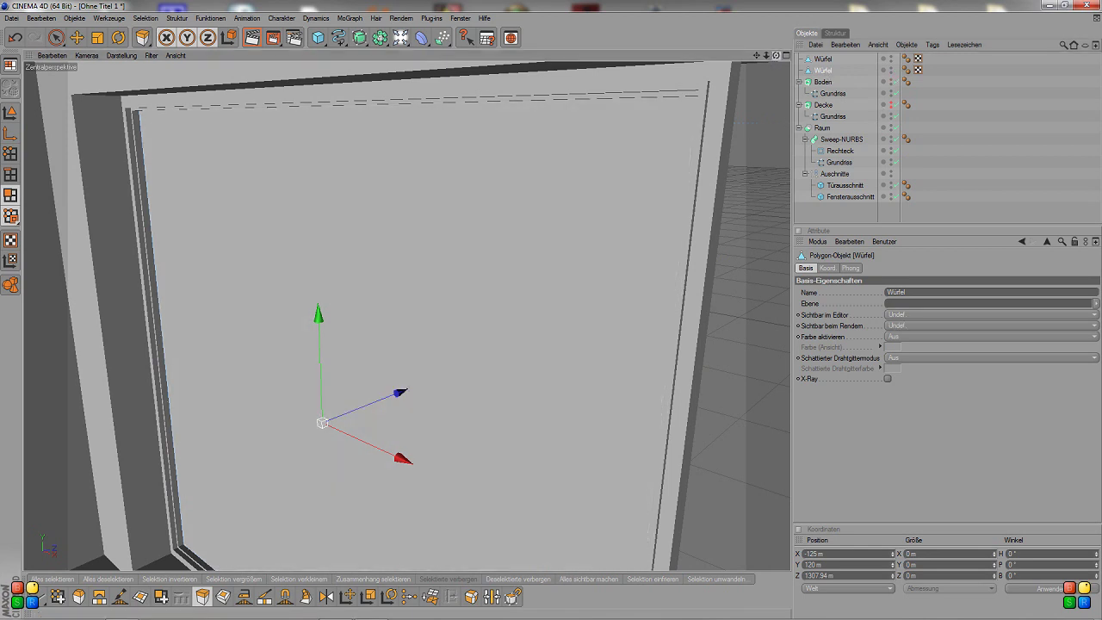
{"action": "left_click", "coordinate": [59, 37]}
{"action": "left_click", "coordinate": [275, 202]}
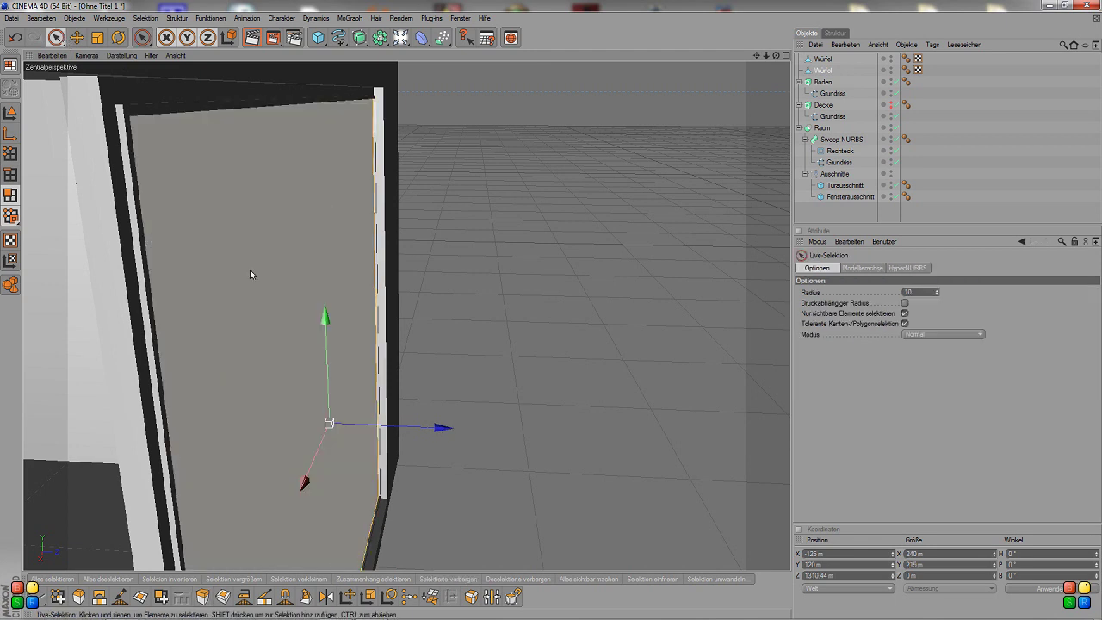
{"action": "left_click_drag", "start_coordinate": [774, 59], "coordinate": [575, 191]}
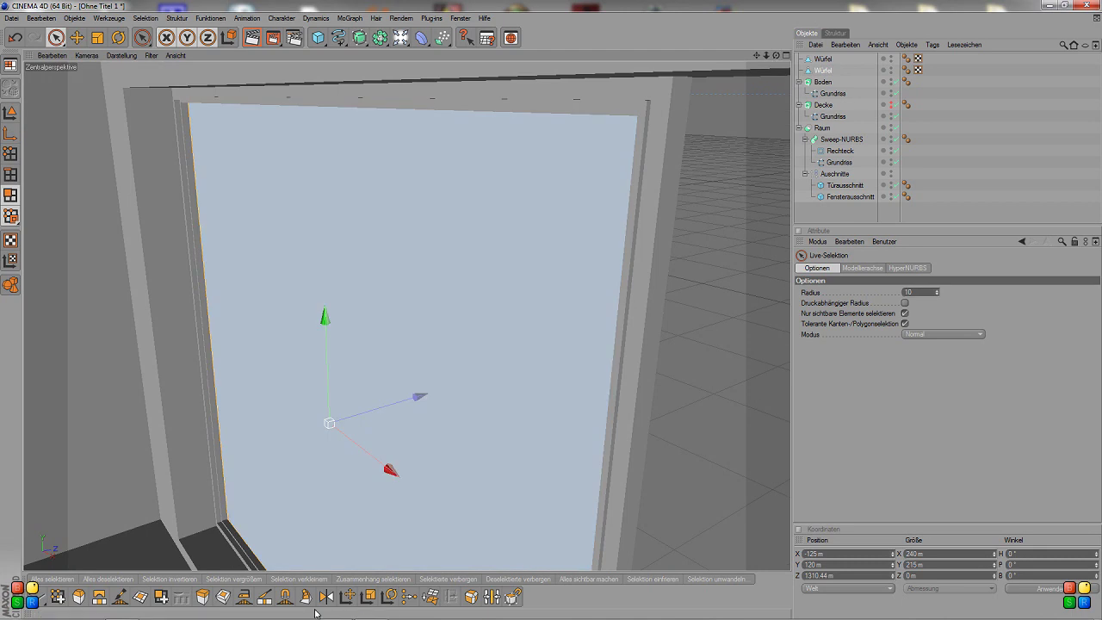
- Extrude the pane face with a positive 2 m offset and Deckfläche capping enabled
{"action": "left_click", "coordinate": [202, 595]}
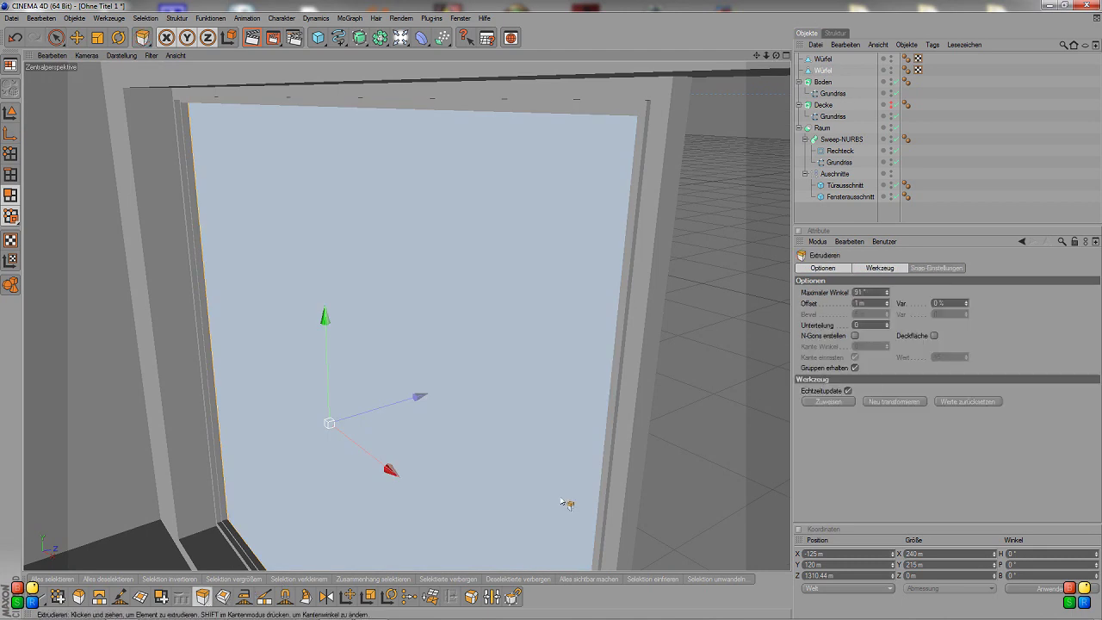
{"action": "left_click", "coordinate": [871, 303]}
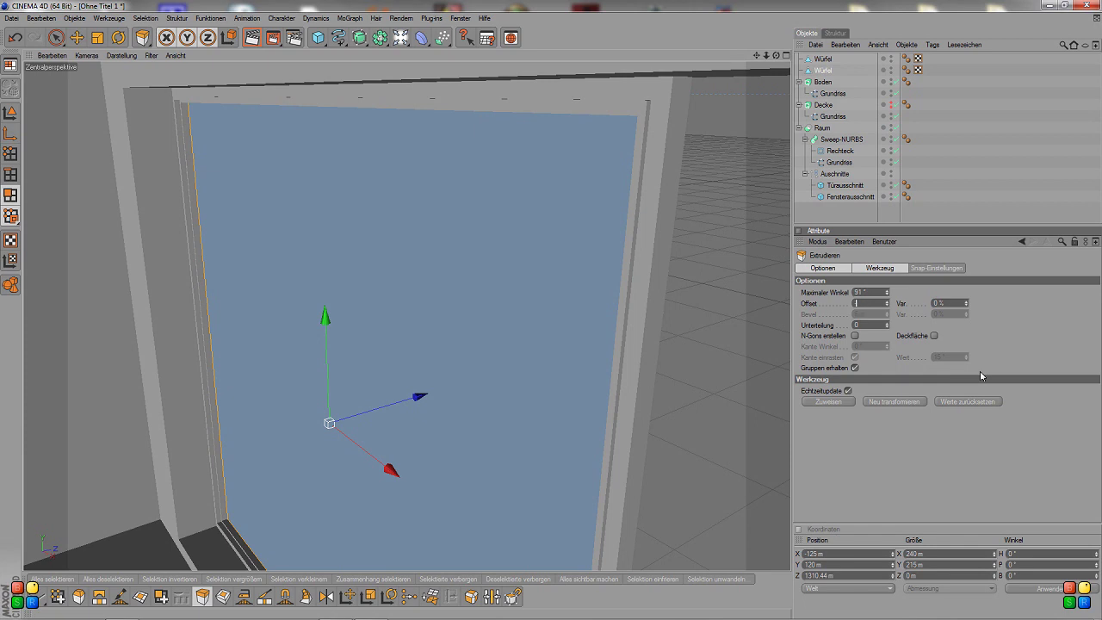
{"action": "type", "text": "-"}
{"action": "left_click", "coordinate": [934, 336]}
{"action": "left_click", "coordinate": [828, 402]}
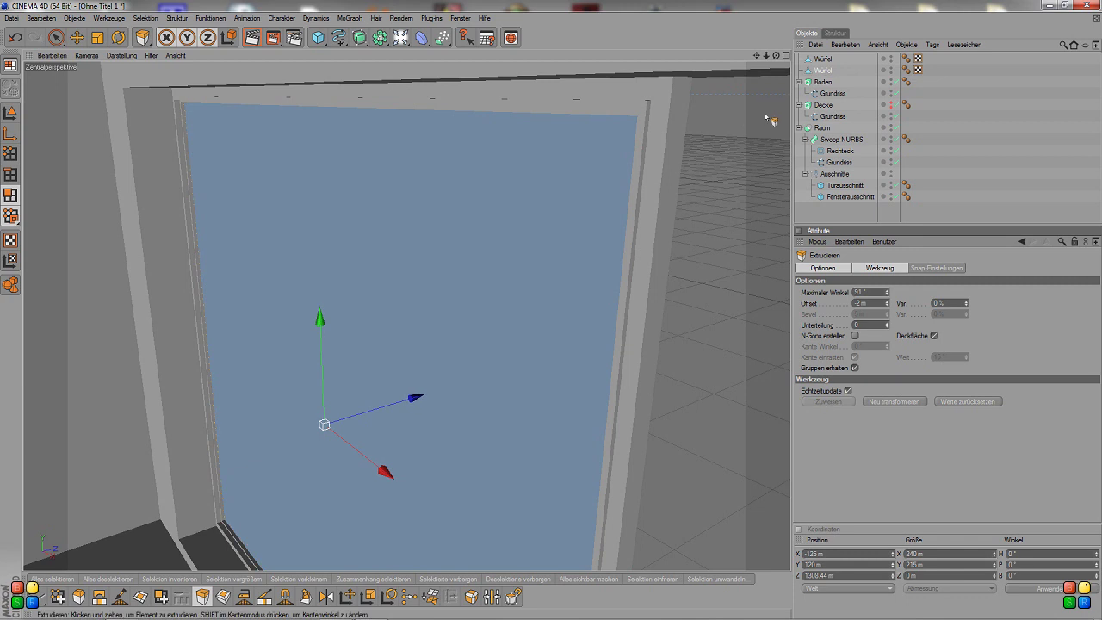
{"action": "key", "text": "ctrl+z"}
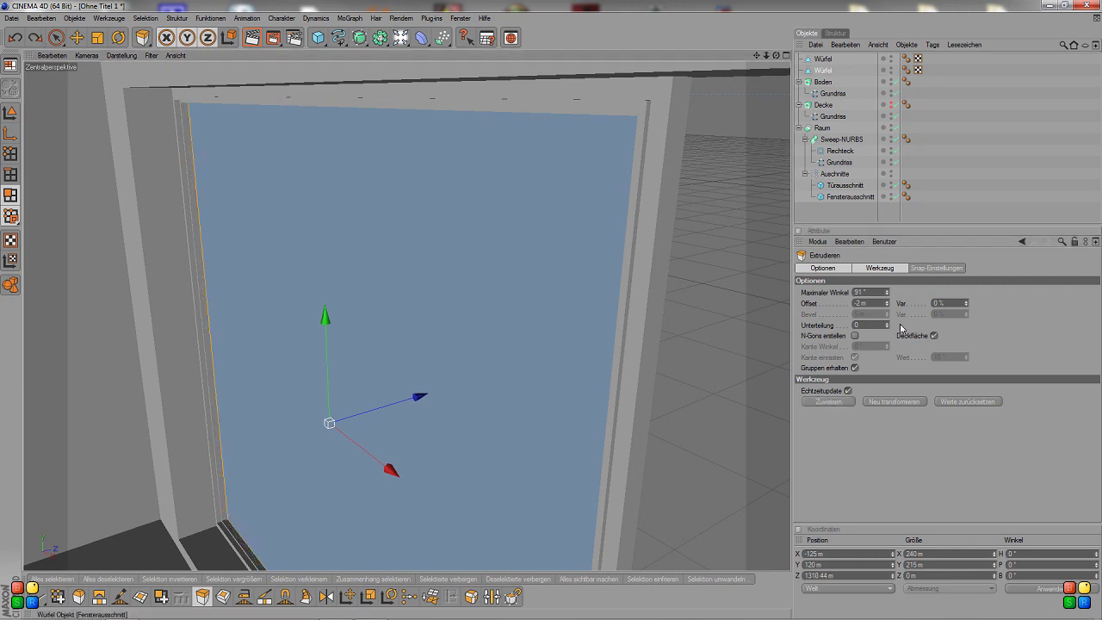
{"action": "left_click", "coordinate": [856, 303]}
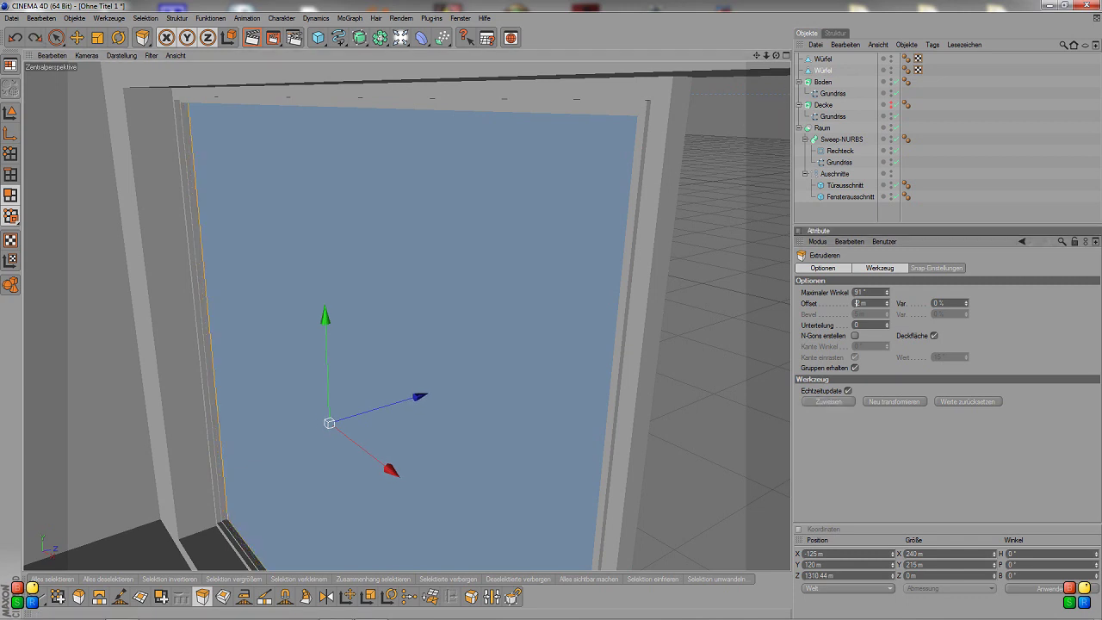
{"action": "key", "text": "Return"}
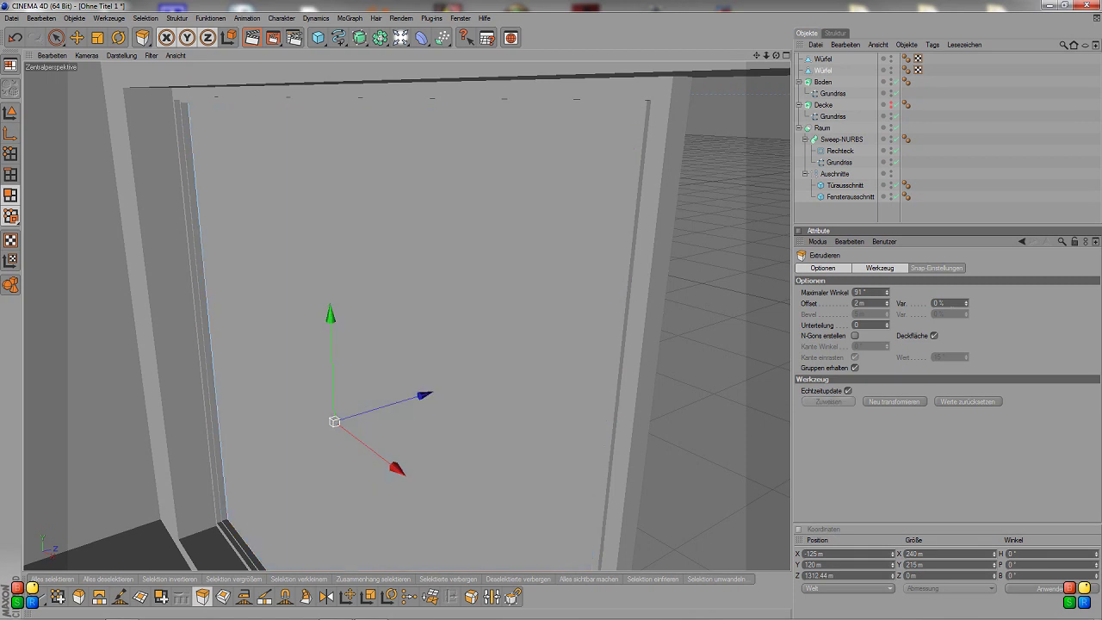
- Extrude the second Würfel pane to 2 m depth, check it from the side, then enter Model mode
{"action": "left_click", "coordinate": [548, 181]}
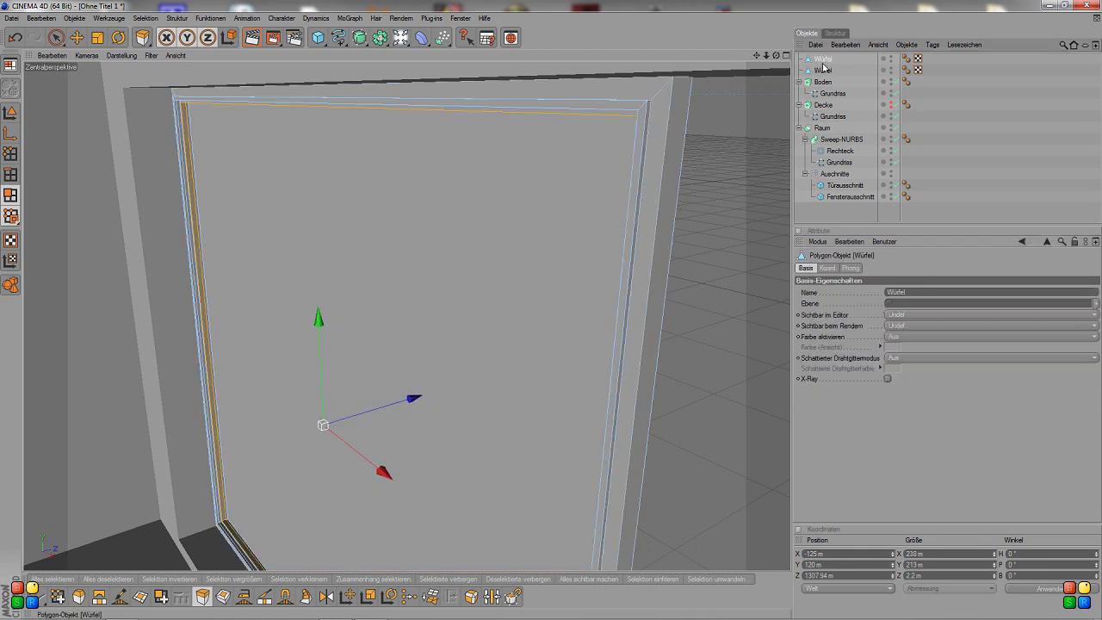
{"action": "left_click", "coordinate": [826, 70]}
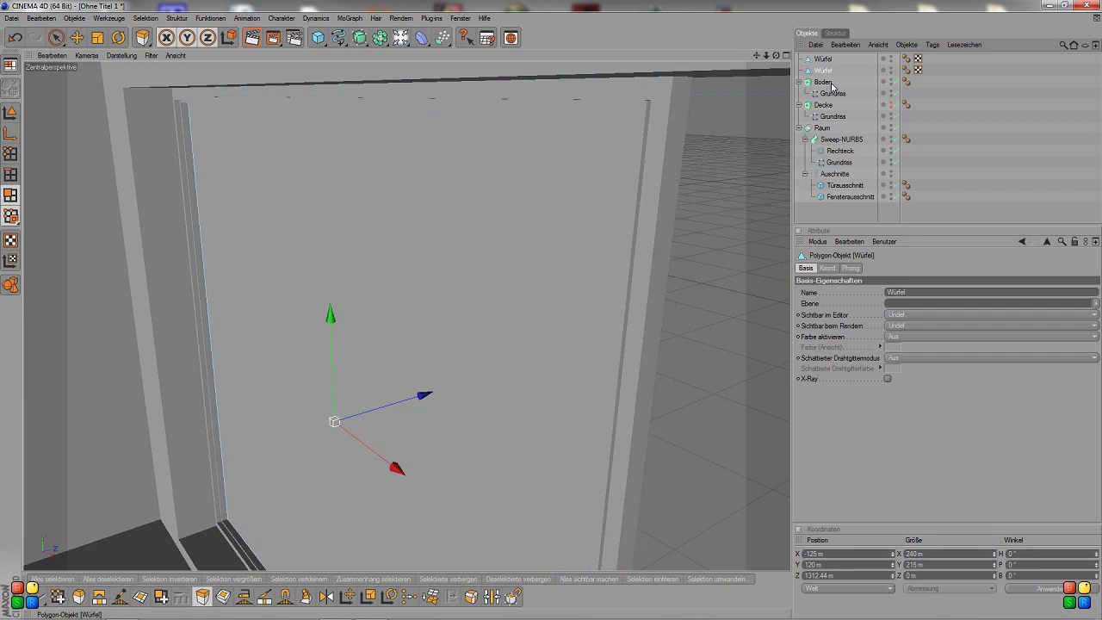
{"action": "left_click_drag", "start_coordinate": [175, 117], "coordinate": [344, 135]}
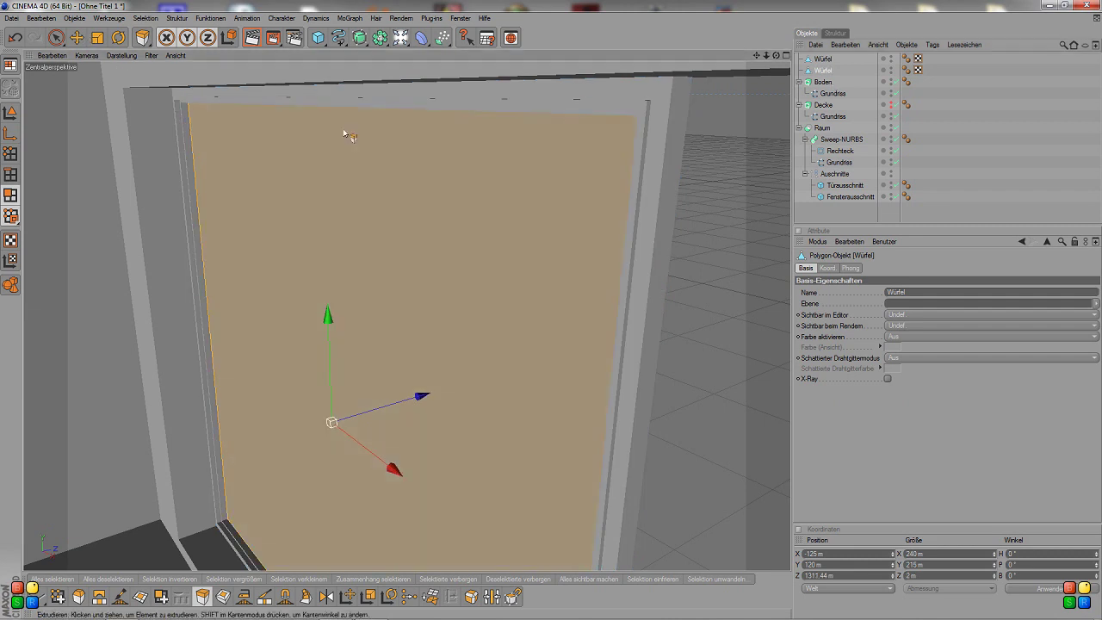
{"action": "mouse_move", "coordinate": [775, 56]}
{"action": "left_mouse_down"}
{"action": "mouse_move", "coordinate": [749, 60]}
{"action": "mouse_move", "coordinate": [758, 57]}
{"action": "left_mouse_up"}
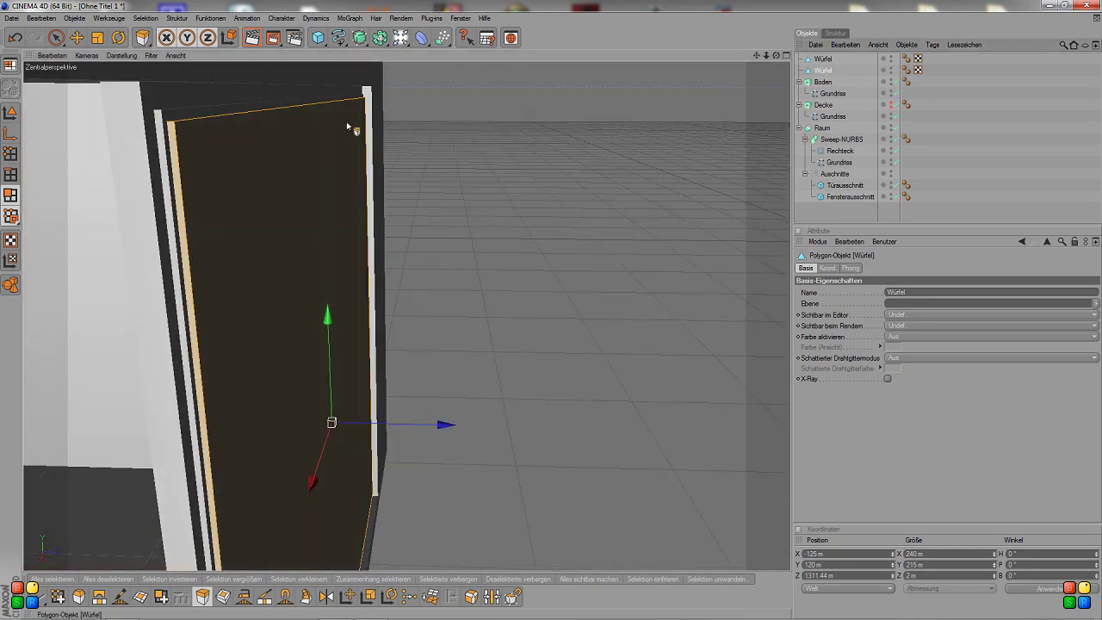
{"action": "left_click", "coordinate": [11, 112]}
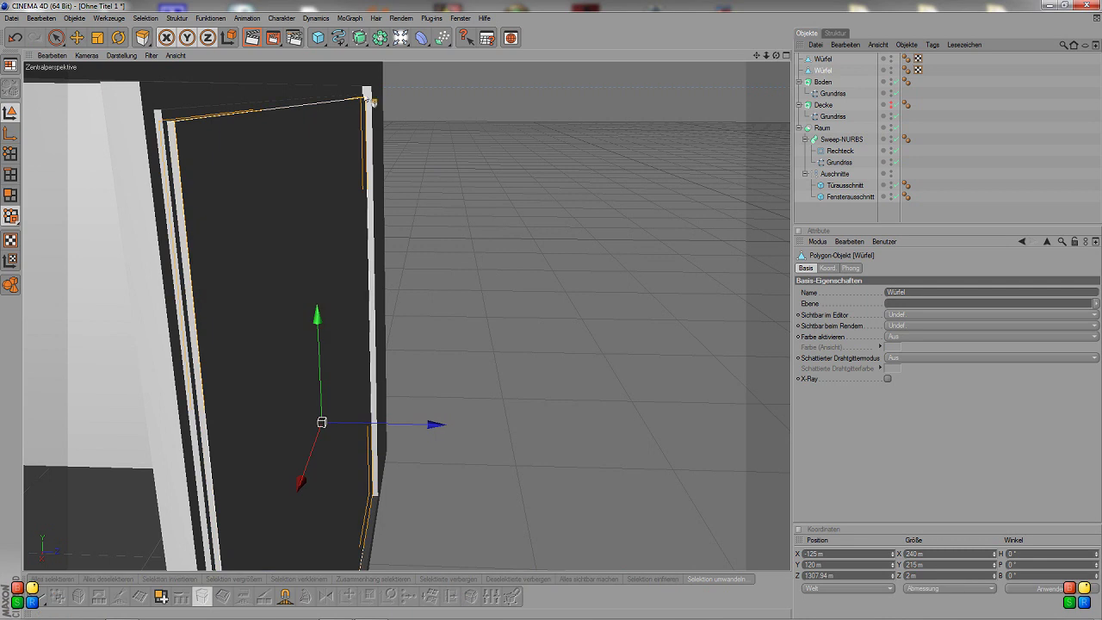
- Enlarge and zoom into the side view, then shift the pane along its depth axis
{"action": "left_click", "coordinate": [785, 56]}
{"action": "scroll", "coordinate": [608, 487], "scroll_direction": "down", "scroll_amount": 3}
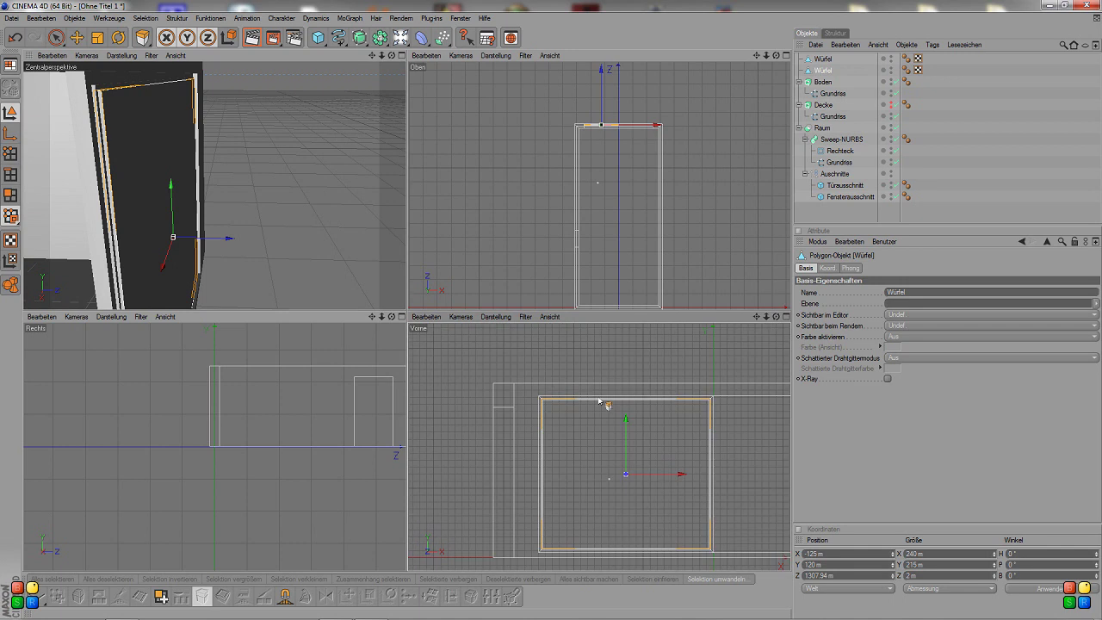
{"action": "scroll", "coordinate": [336, 400], "scroll_direction": "down", "scroll_amount": 2}
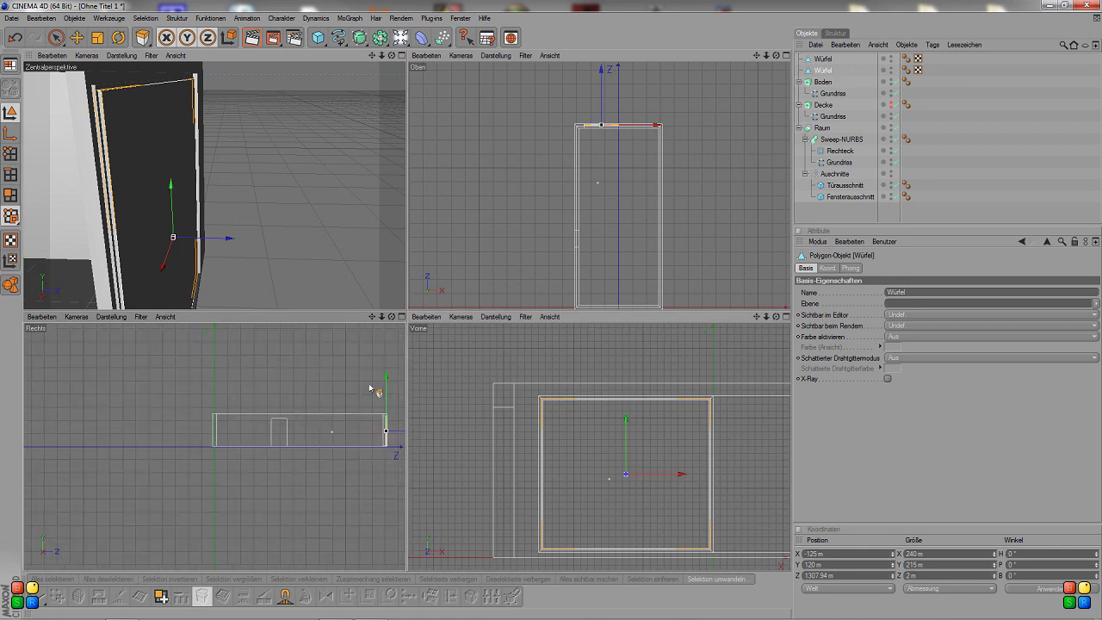
{"action": "left_click", "coordinate": [401, 316]}
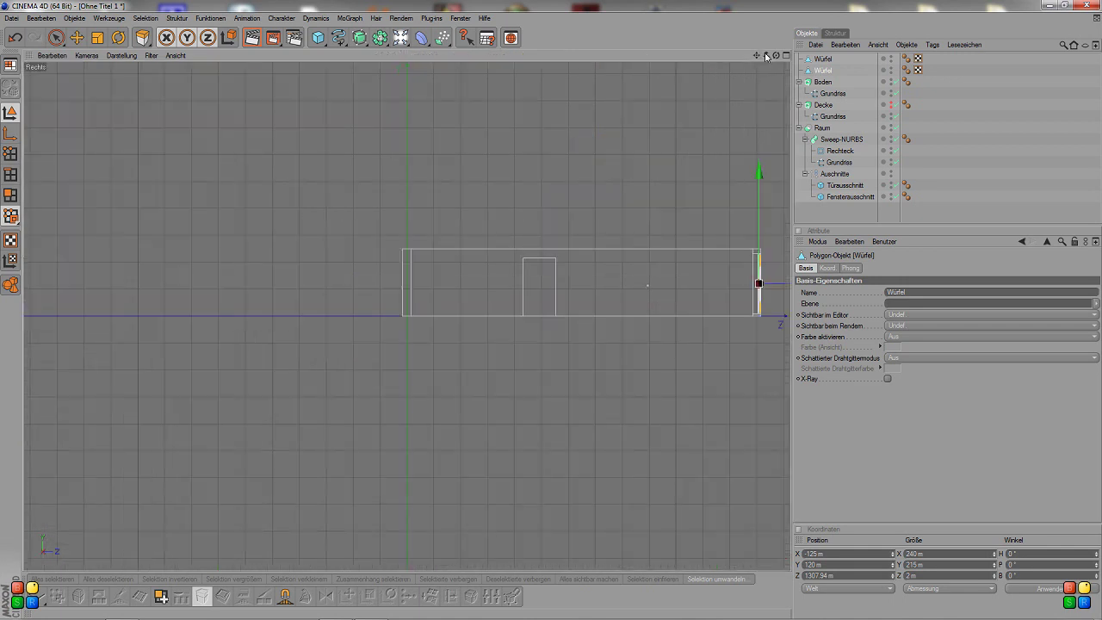
{"action": "mouse_move", "coordinate": [766, 56]}
{"action": "left_mouse_down"}
{"action": "mouse_move", "coordinate": [756, 77]}
{"action": "mouse_move", "coordinate": [757, 51]}
{"action": "mouse_move", "coordinate": [766, 69]}
{"action": "mouse_move", "coordinate": [769, 61]}
{"action": "mouse_move", "coordinate": [766, 73]}
{"action": "mouse_move", "coordinate": [757, 65]}
{"action": "mouse_move", "coordinate": [756, 91]}
{"action": "mouse_move", "coordinate": [766, 66]}
{"action": "mouse_move", "coordinate": [767, 86]}
{"action": "mouse_move", "coordinate": [756, 47]}
{"action": "mouse_move", "coordinate": [761, 65]}
{"action": "left_mouse_up"}
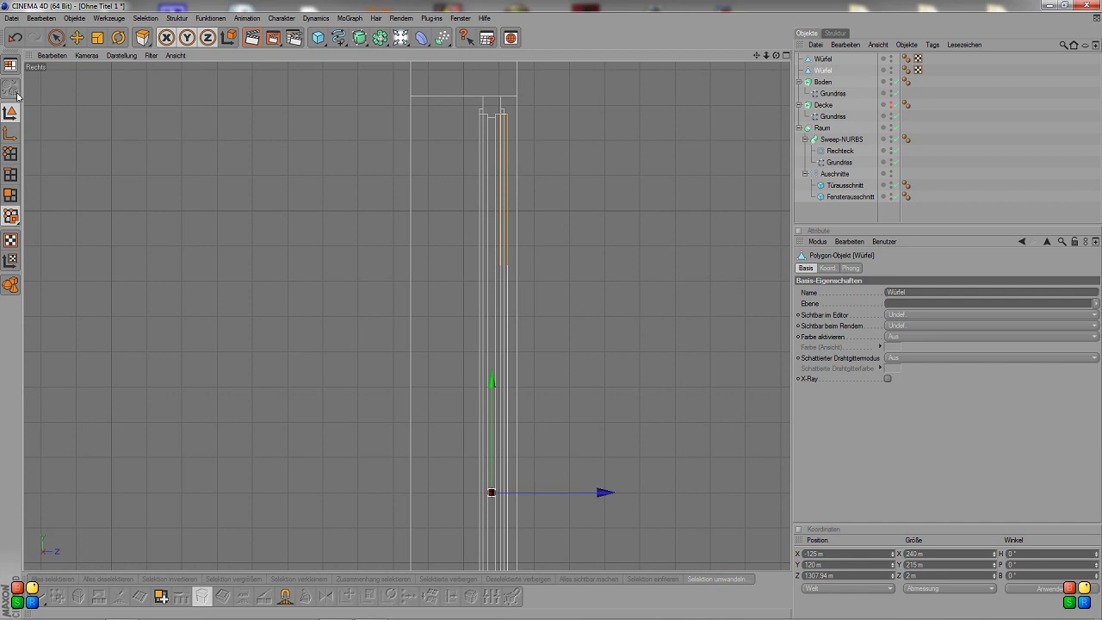
{"action": "key", "text": "space"}
{"action": "left_click_drag", "start_coordinate": [593, 491], "coordinate": [593, 494]}
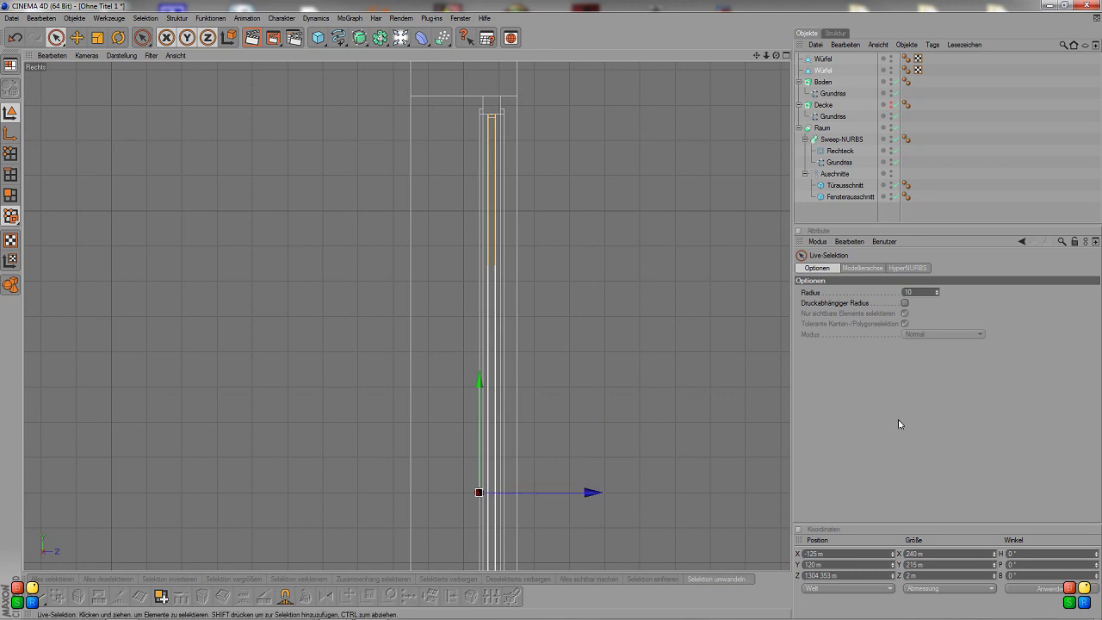
- Deselect everything, return to the four-view layout and orbit the perspective view
{"action": "left_click", "coordinate": [977, 223]}
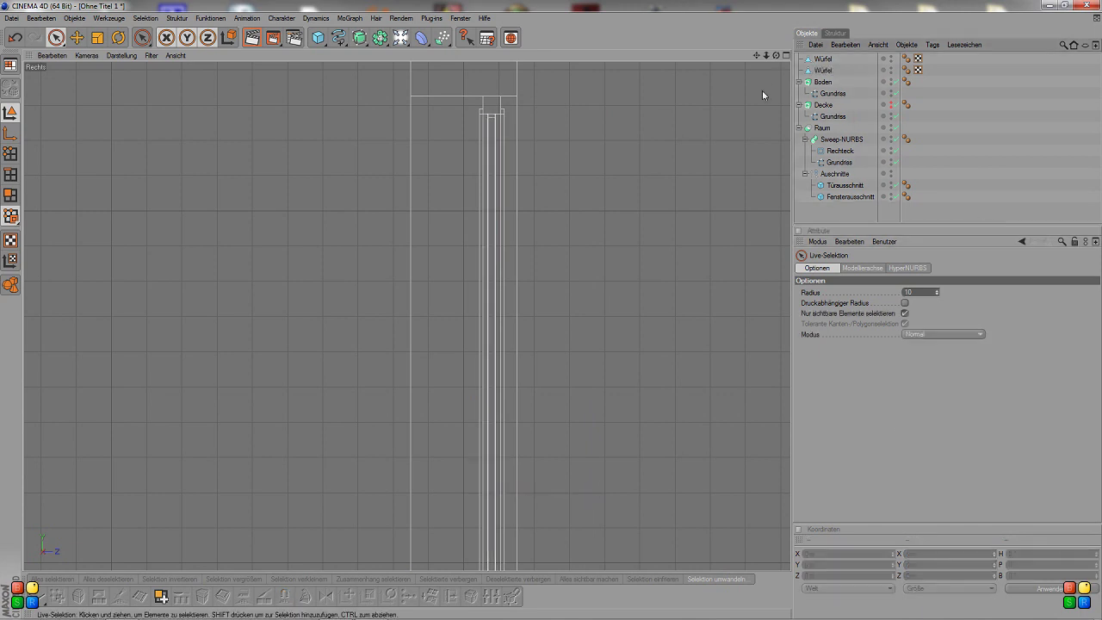
{"action": "left_click", "coordinate": [786, 56]}
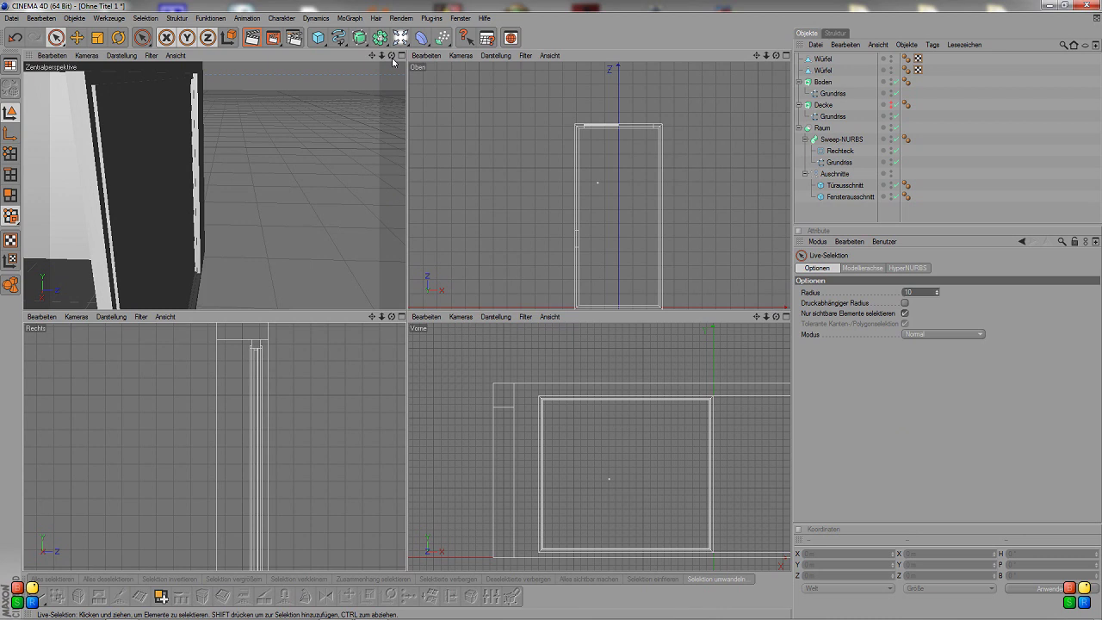
{"action": "mouse_move", "coordinate": [391, 57]}
{"action": "left_mouse_down"}
{"action": "mouse_move", "coordinate": [353, 152]}
{"action": "mouse_move", "coordinate": [378, 129]}
{"action": "left_mouse_up"}
{"action": "left_click_drag", "start_coordinate": [392, 55], "coordinate": [307, 92]}
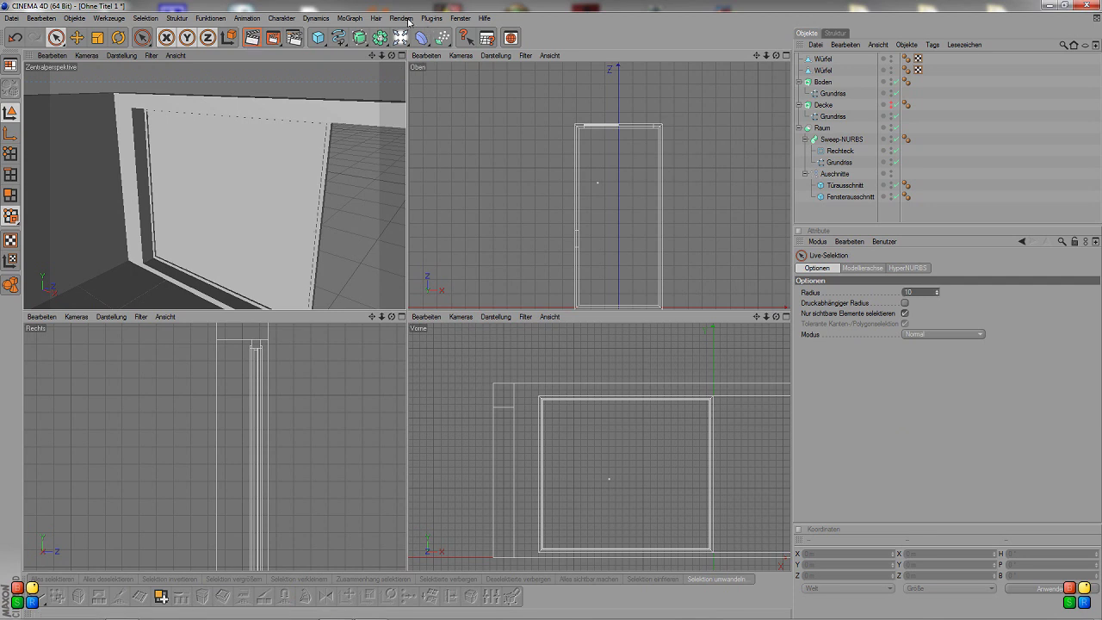
- Enable Ambient Occlusion: grey dark colour, Verteilung 80 %, Genauigkeit 80 %, 64 maximum samples
{"action": "left_click", "coordinate": [402, 18]}
{"action": "left_click", "coordinate": [431, 121]}
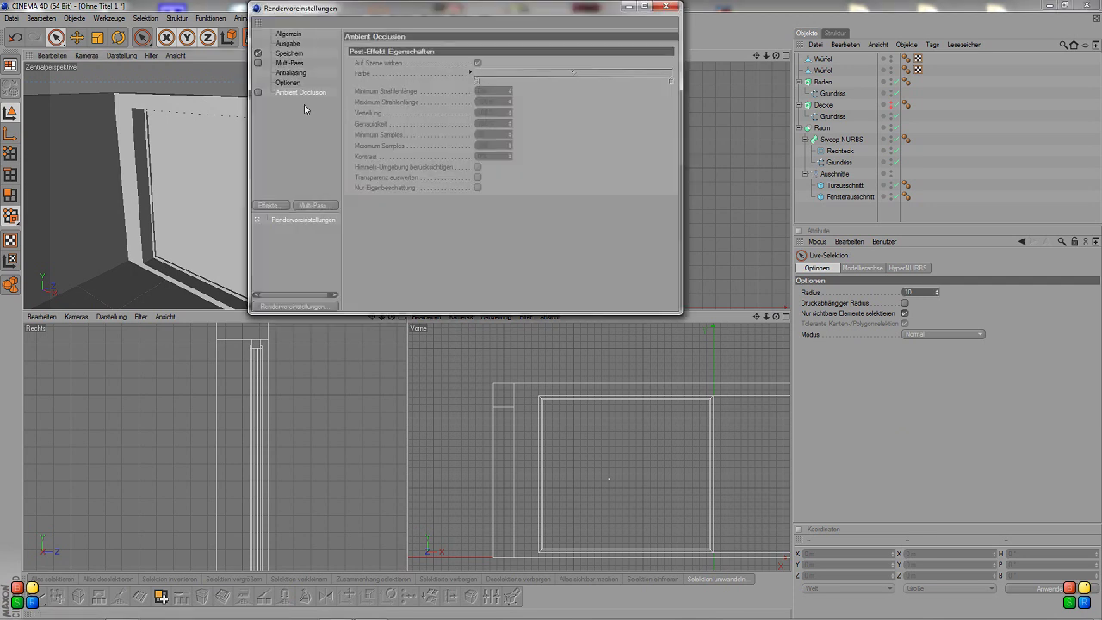
{"action": "left_click", "coordinate": [257, 92]}
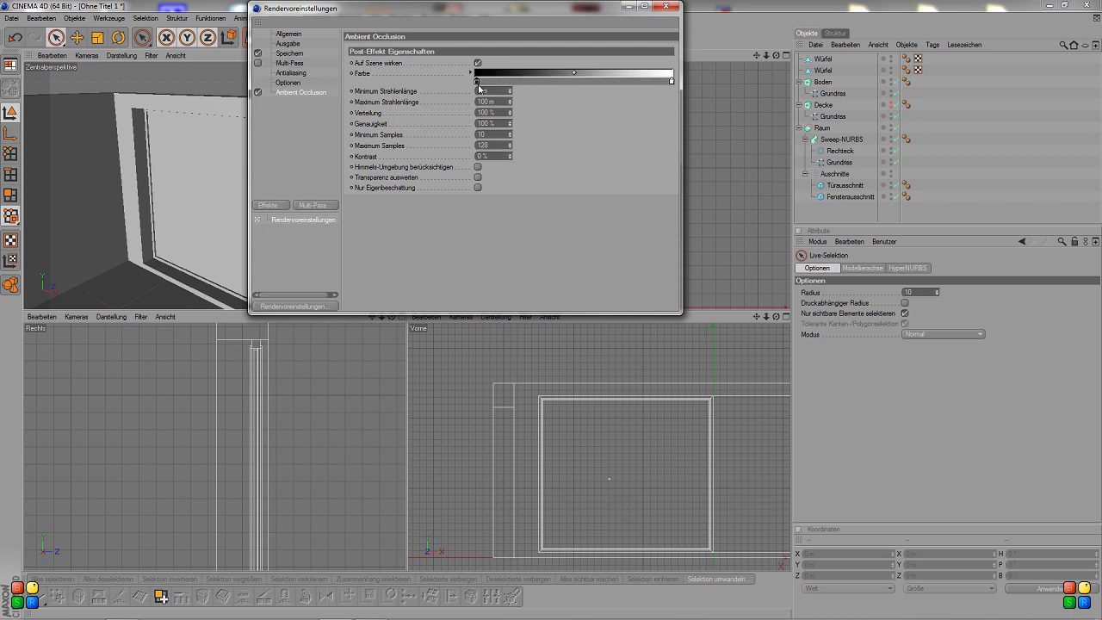
{"action": "double_click", "coordinate": [476, 81]}
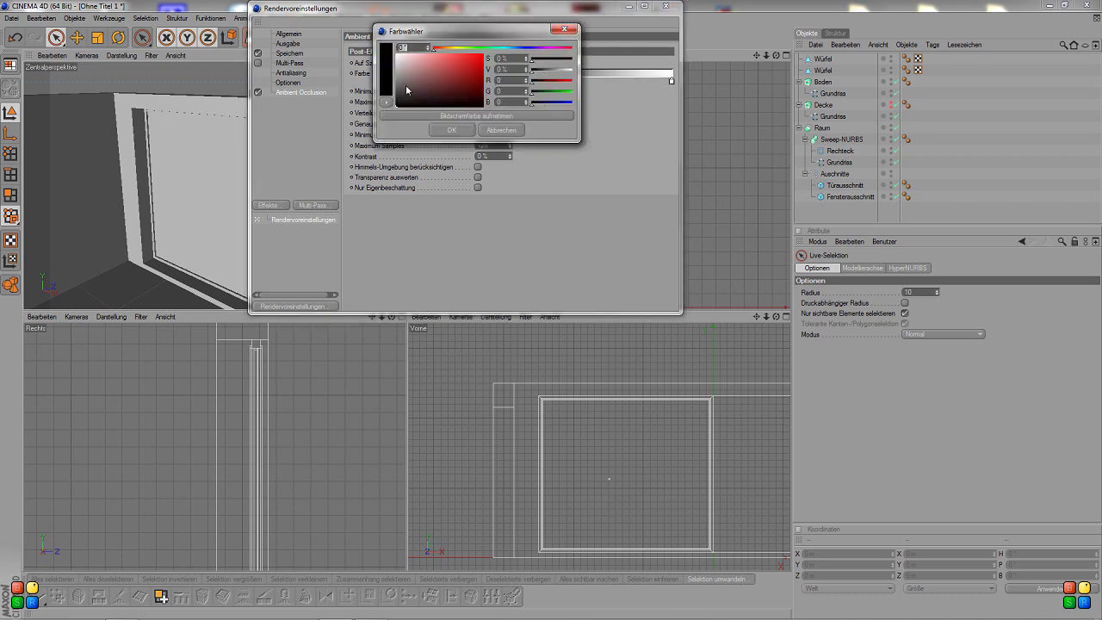
{"action": "left_click", "coordinate": [448, 132]}
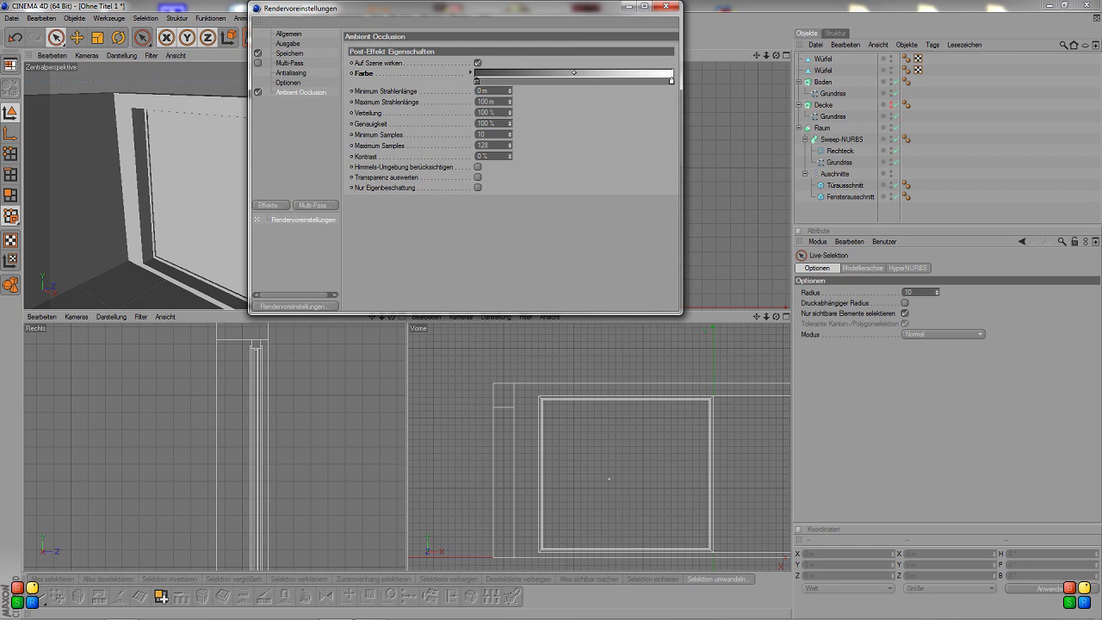
{"action": "type", "text": "80"}
{"action": "key", "text": "Tab"}
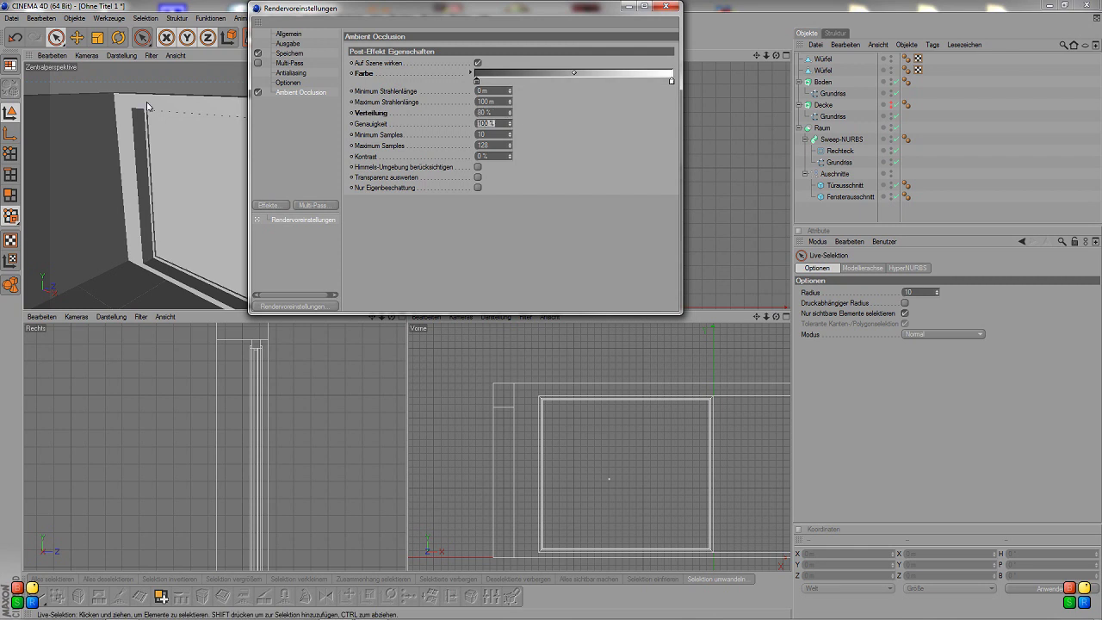
{"action": "type", "text": "80"}
{"action": "key", "text": "Tab"}
{"action": "key", "text": "Tab"}
{"action": "key", "text": "Return"}
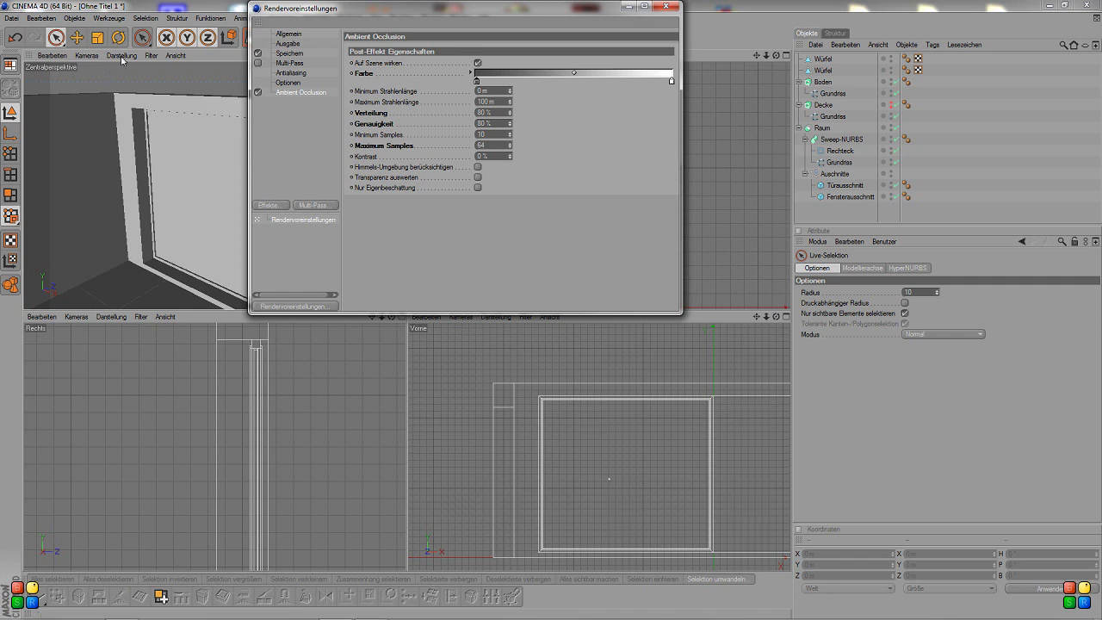
{"action": "left_click", "coordinate": [490, 101]}
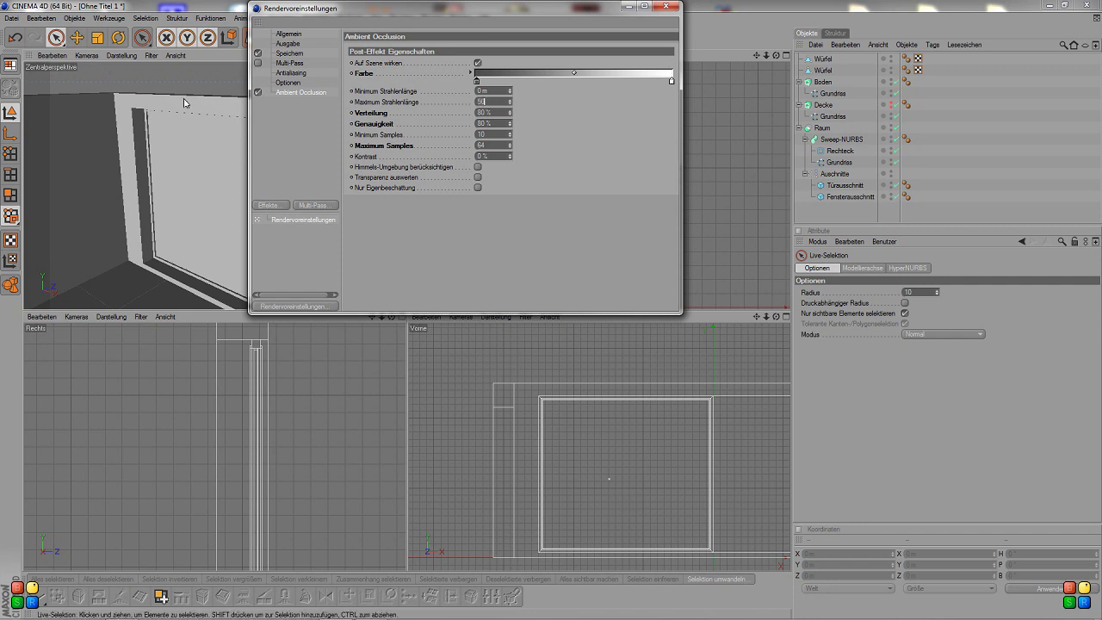
- Render the perspective view, then re-render it maximized to check the occlusion shading
{"action": "left_click", "coordinate": [665, 6]}
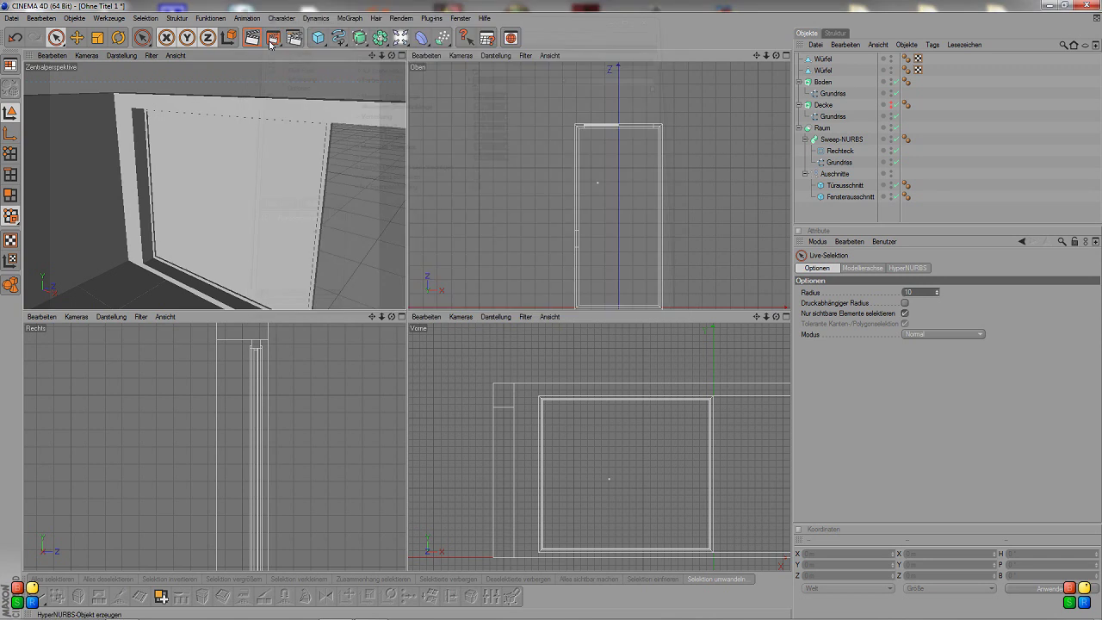
{"action": "left_click", "coordinate": [252, 38]}
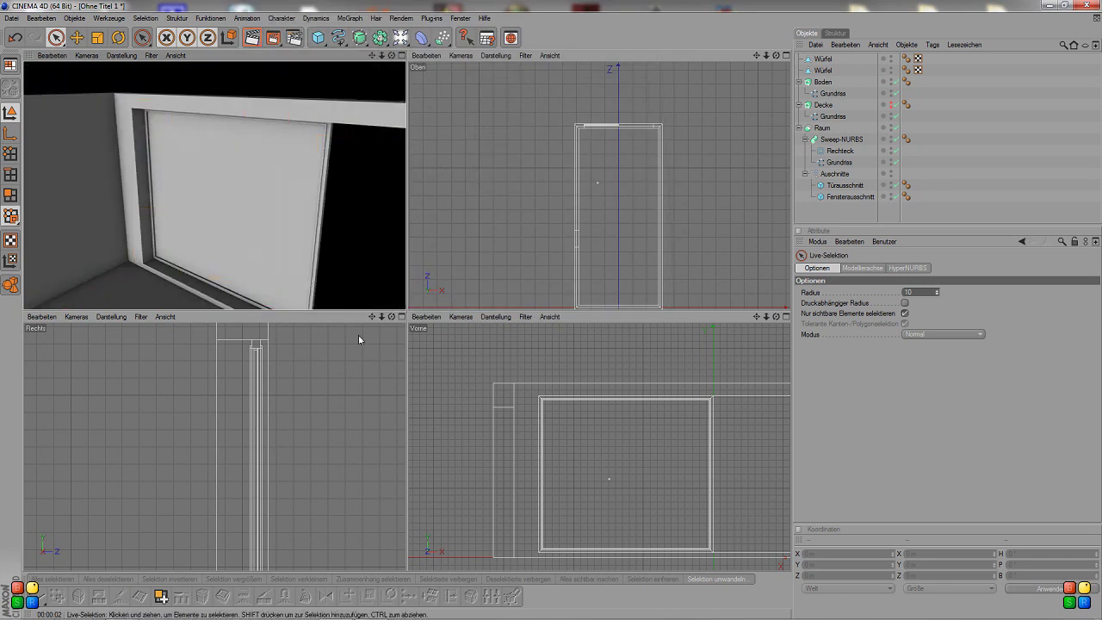
{"action": "mouse_move", "coordinate": [391, 55]}
{"action": "left_mouse_down"}
{"action": "mouse_move", "coordinate": [378, 59]}
{"action": "mouse_move", "coordinate": [396, 55]}
{"action": "left_mouse_up"}
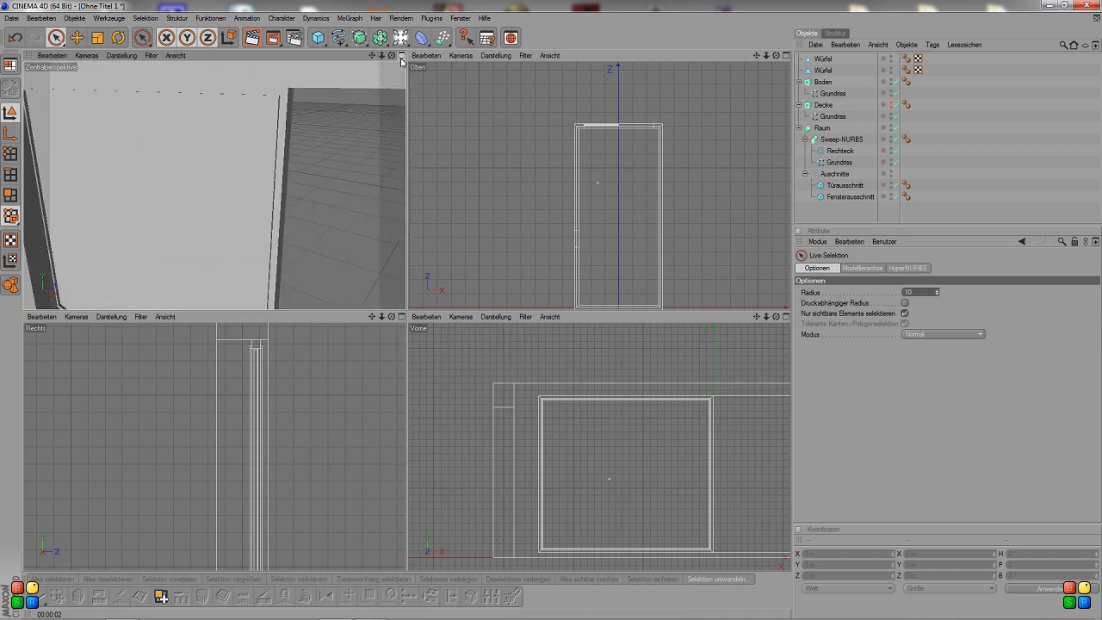
{"action": "left_click", "coordinate": [401, 55]}
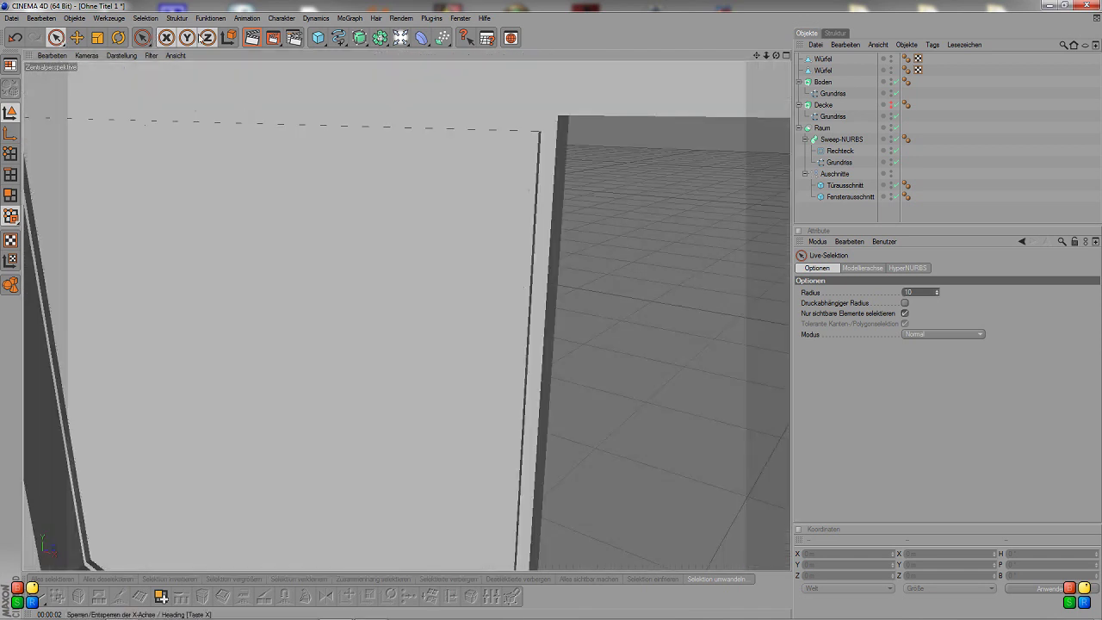
{"action": "left_click", "coordinate": [252, 37]}
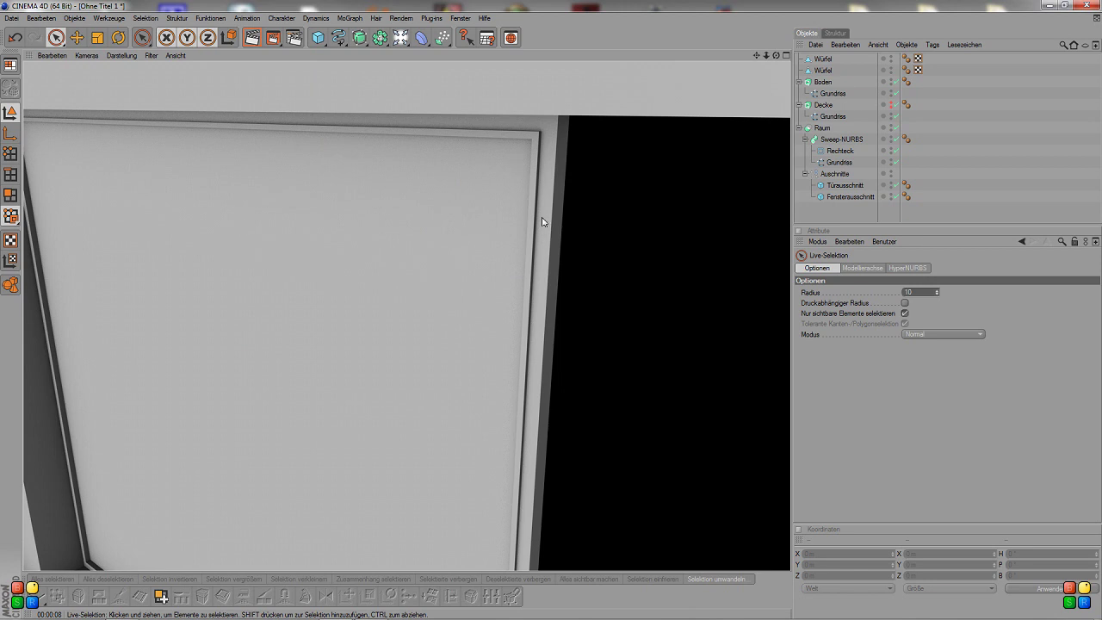
- Select the Würfel frame in Edges mode with the Loop-Selektion tool active
{"action": "left_click", "coordinate": [827, 61]}
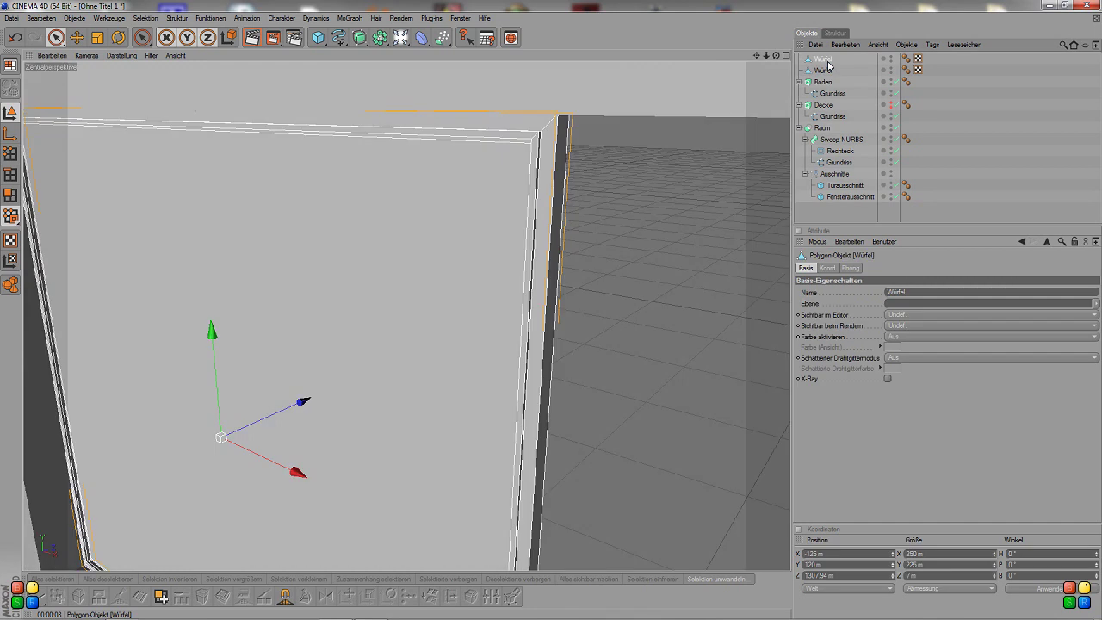
{"action": "left_click", "coordinate": [10, 174]}
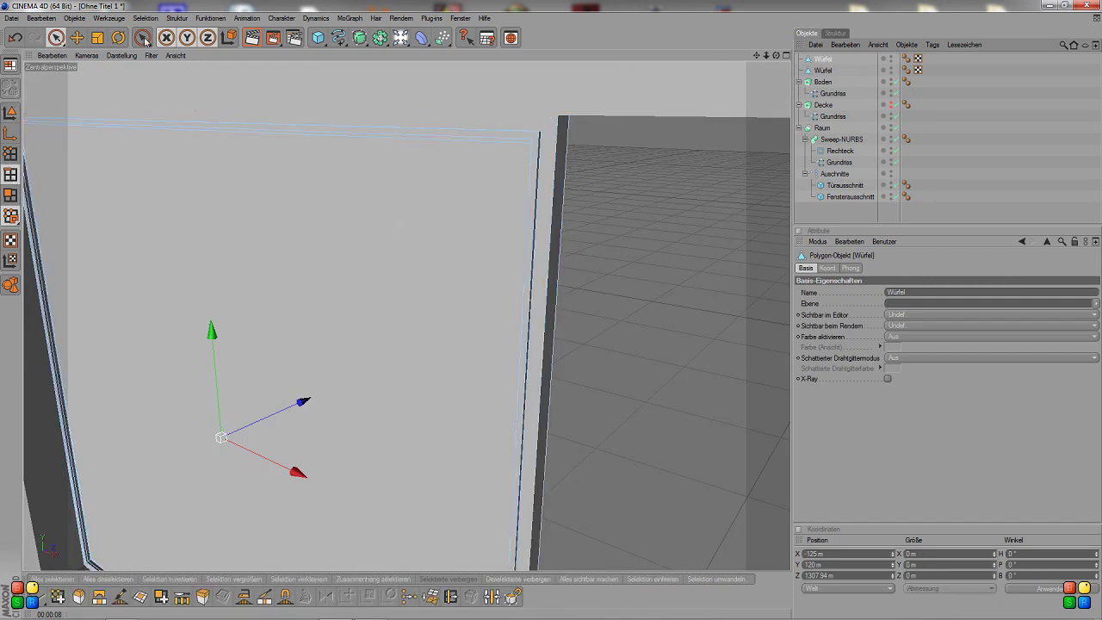
{"action": "left_click", "coordinate": [145, 18]}
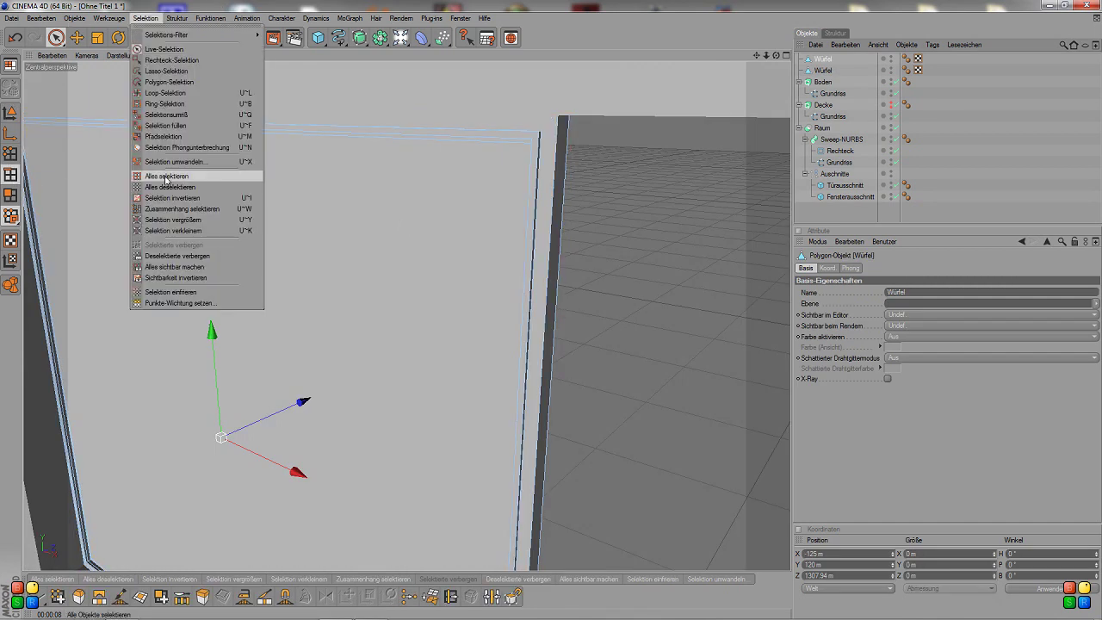
{"action": "left_click", "coordinate": [198, 104]}
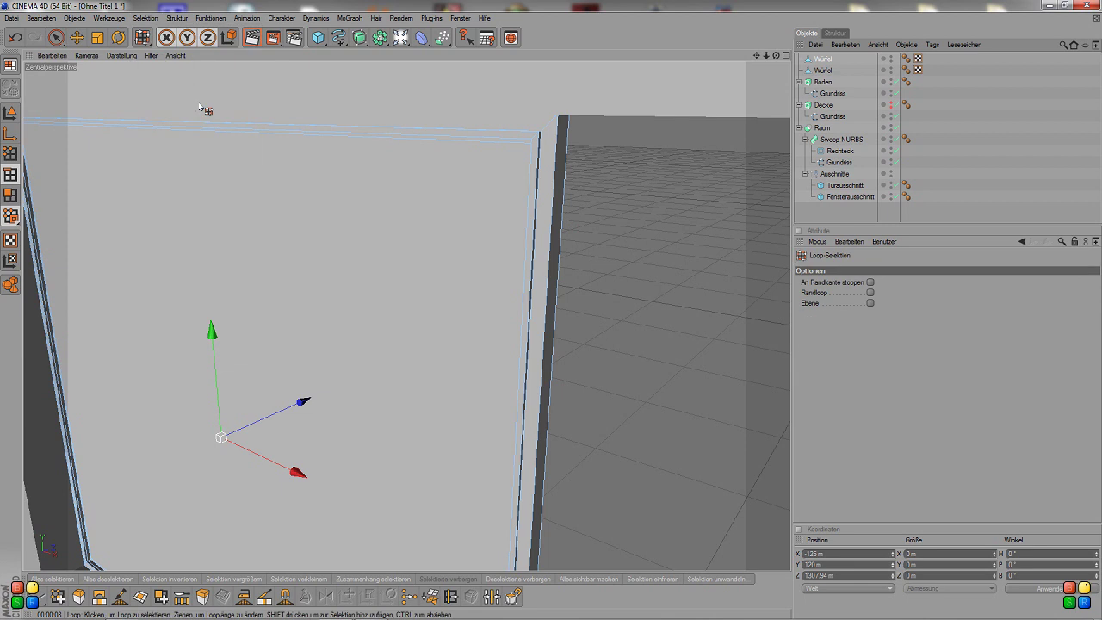
- Select the frame's top, right-wall, right outer and top-left edge loops
{"action": "left_click", "coordinate": [542, 156]}
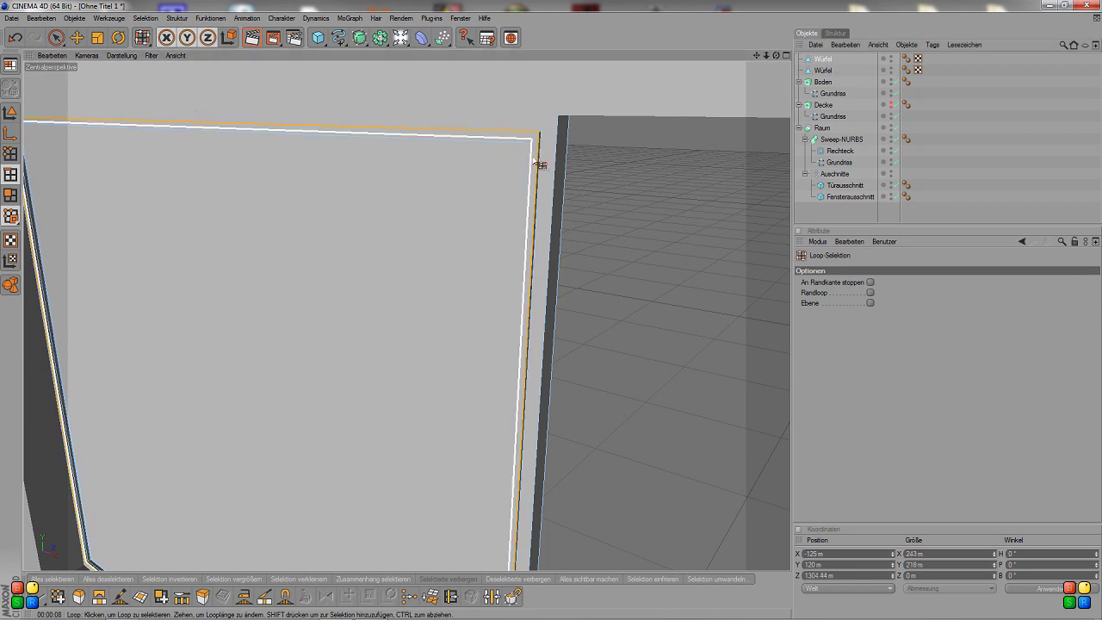
{"action": "left_click", "coordinate": [554, 172], "text": "shift"}
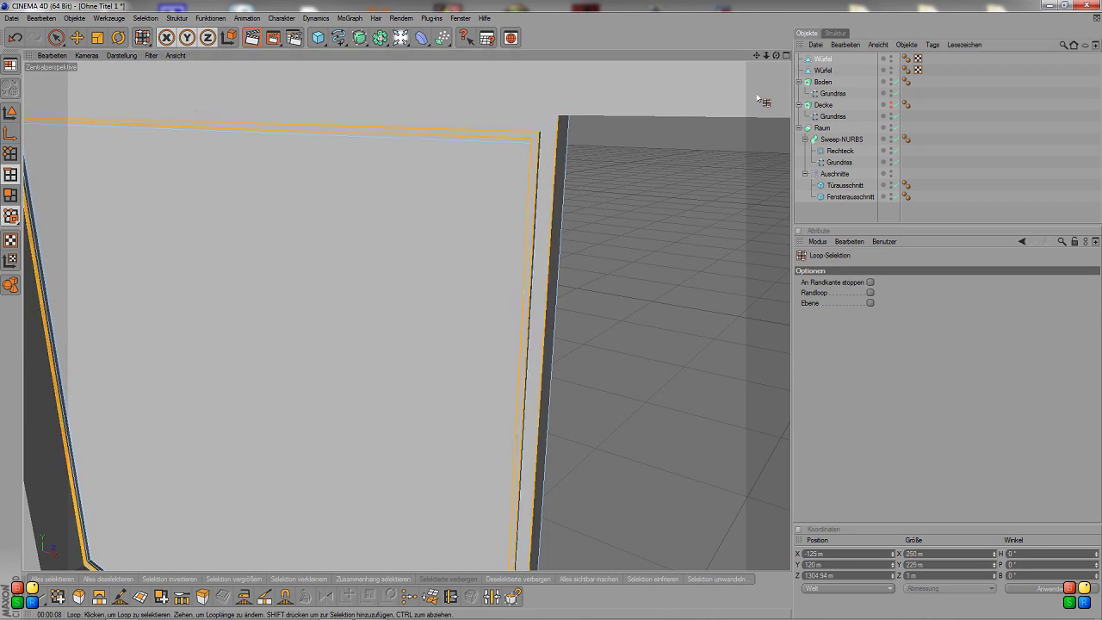
{"action": "left_click_drag", "start_coordinate": [754, 59], "coordinate": [723, 121]}
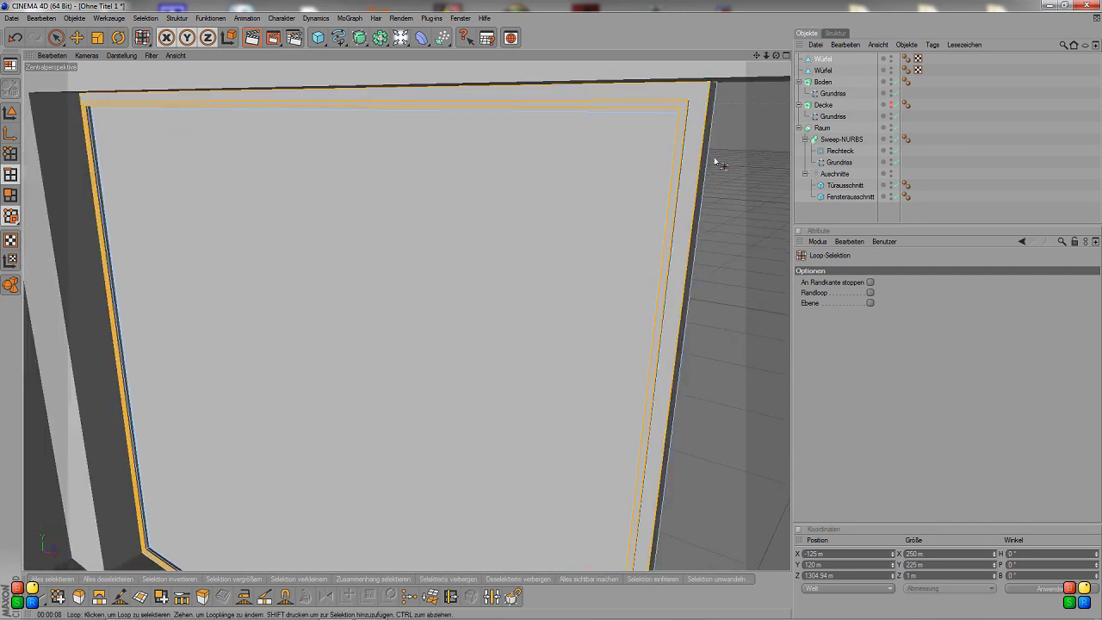
{"action": "left_click", "coordinate": [713, 138], "text": "shift"}
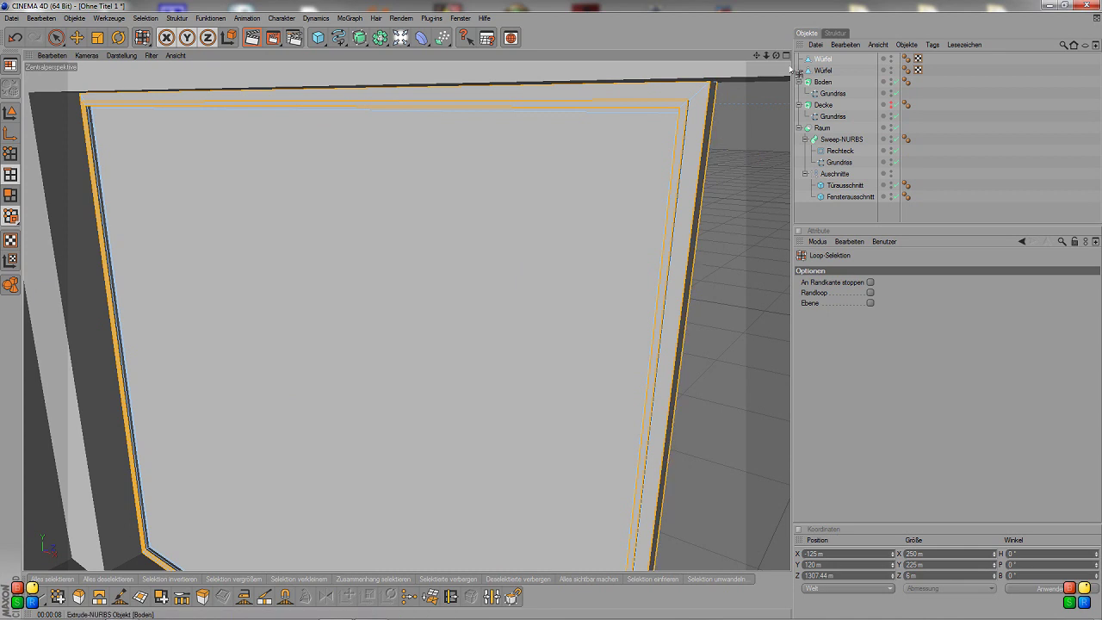
{"action": "mouse_move", "coordinate": [774, 57]}
{"action": "left_mouse_down"}
{"action": "mouse_move", "coordinate": [714, 68]}
{"action": "mouse_move", "coordinate": [775, 55]}
{"action": "left_mouse_up"}
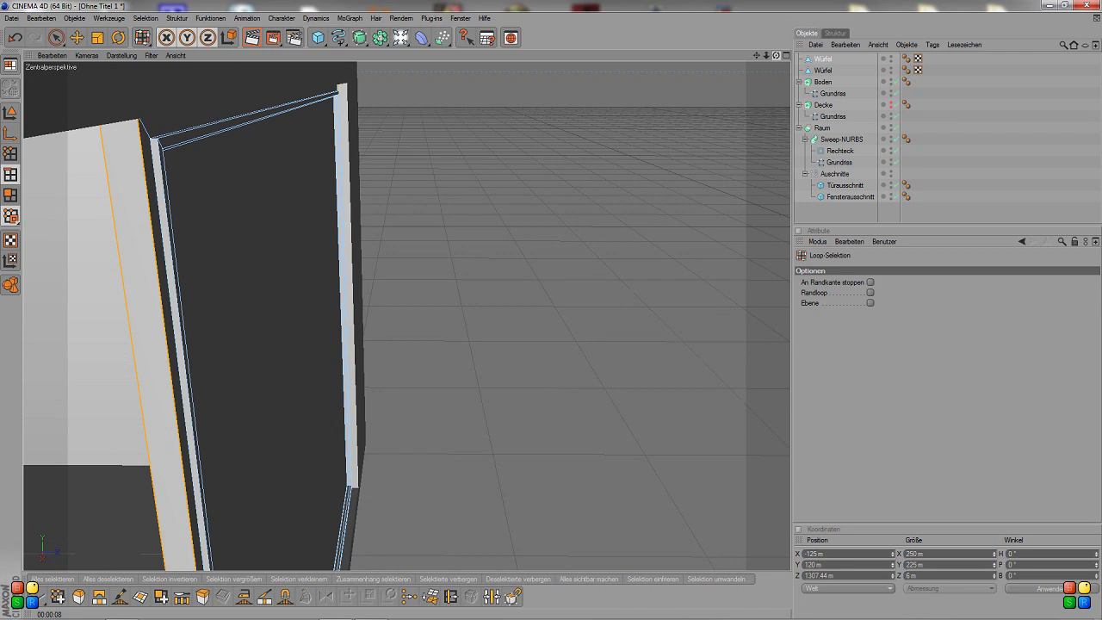
{"action": "left_click_drag", "start_coordinate": [775, 55], "coordinate": [774, 55]}
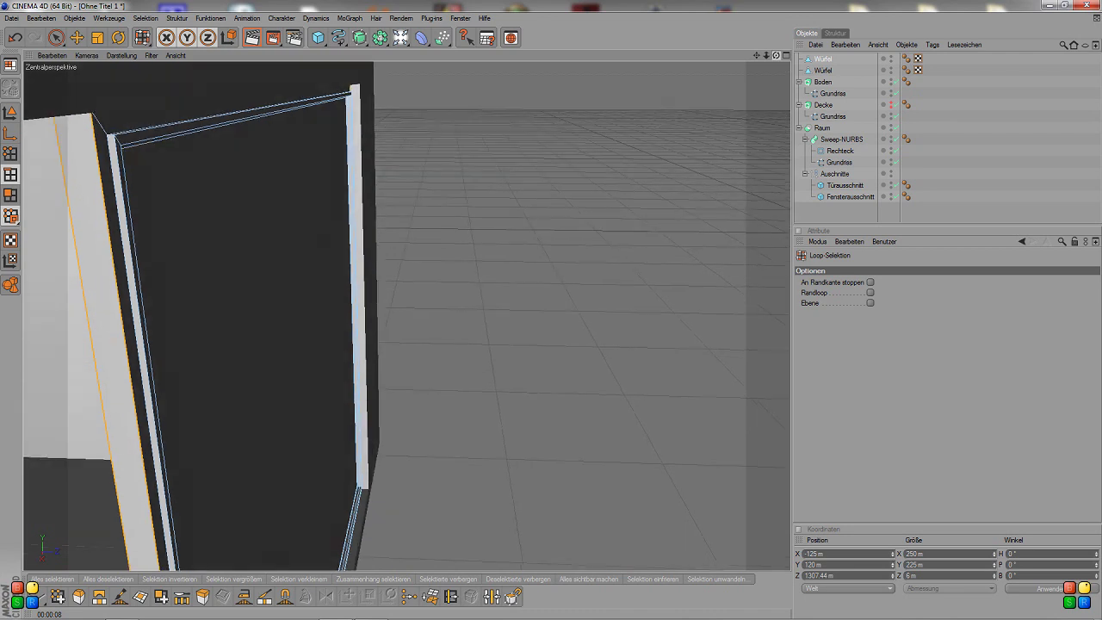
{"action": "left_click", "coordinate": [137, 129]}
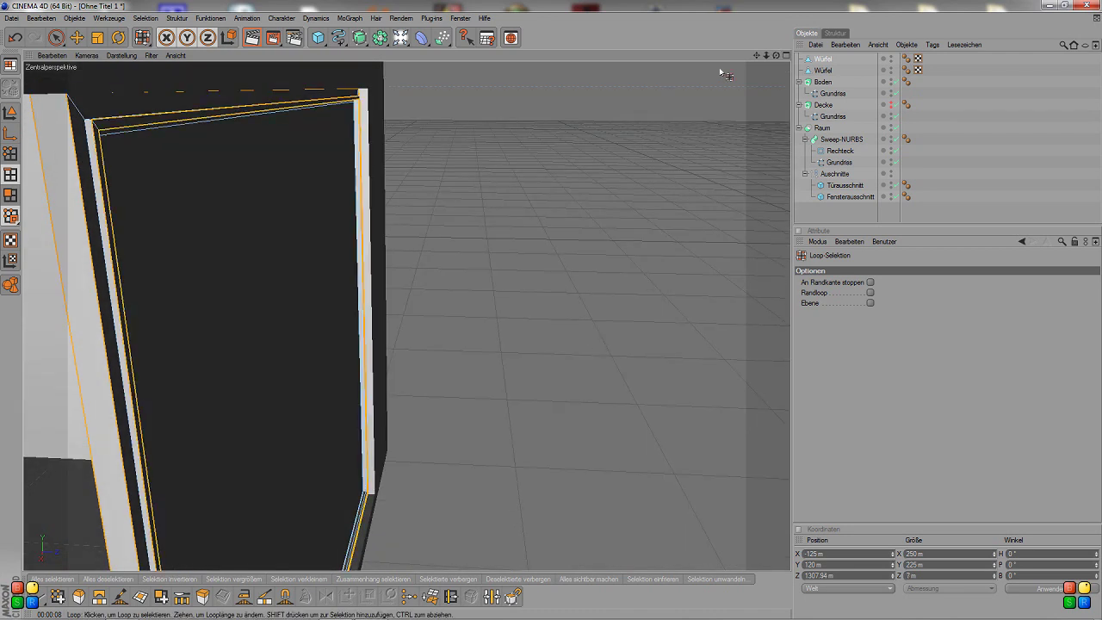
{"action": "left_click_drag", "start_coordinate": [776, 55], "coordinate": [778, 56]}
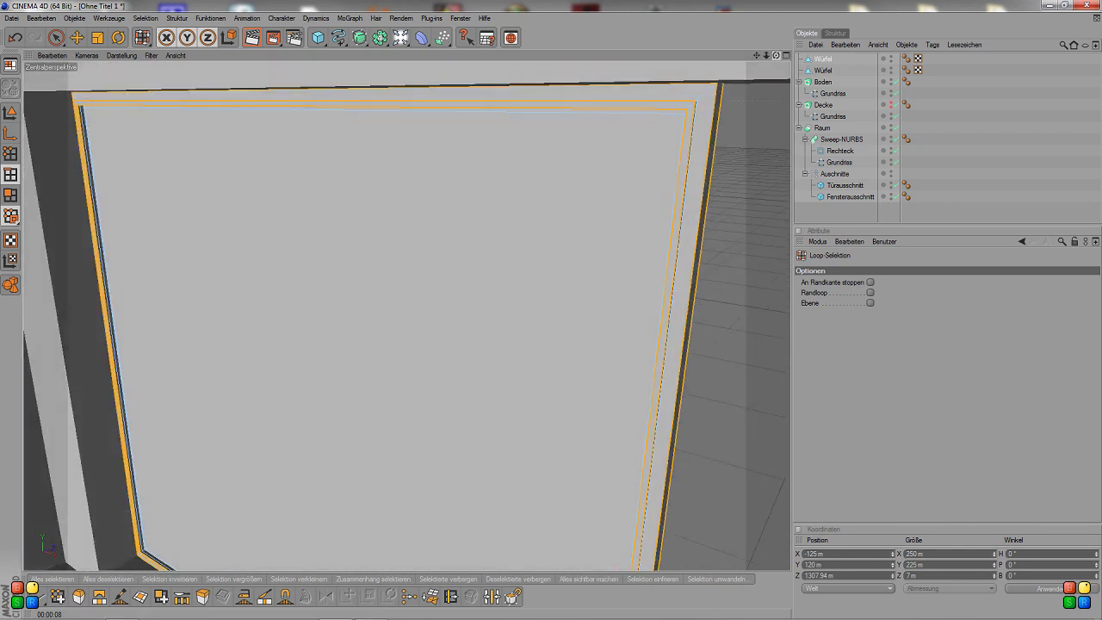
- Bevel the selected frame edges 0.25 m with a Konvex profile, then deselect all
{"action": "right_click", "coordinate": [762, 238]}
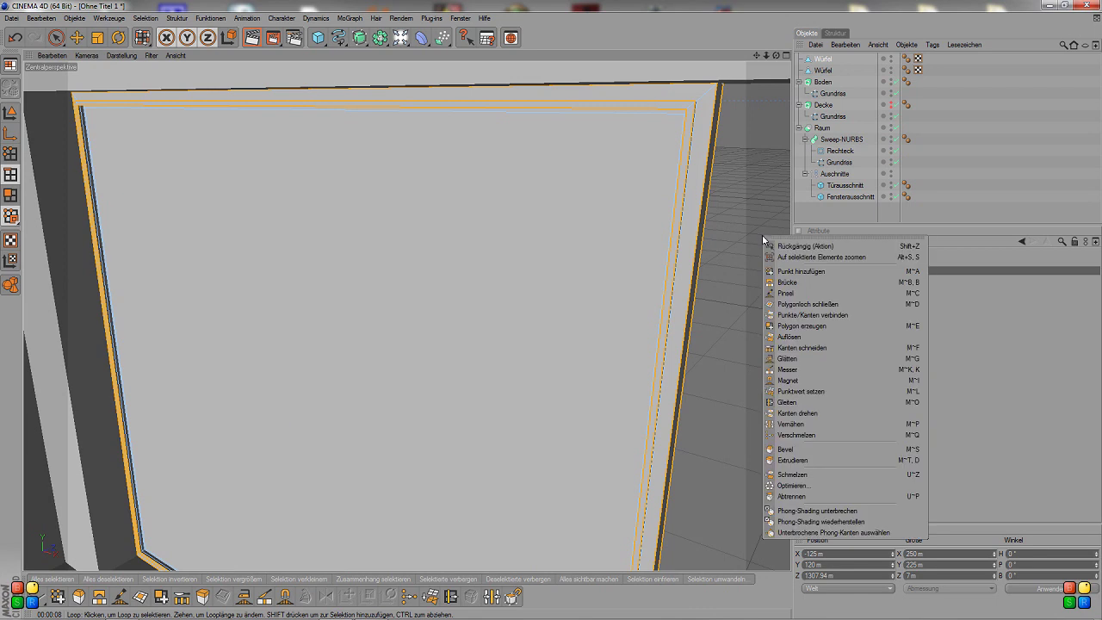
{"action": "left_click", "coordinate": [802, 451]}
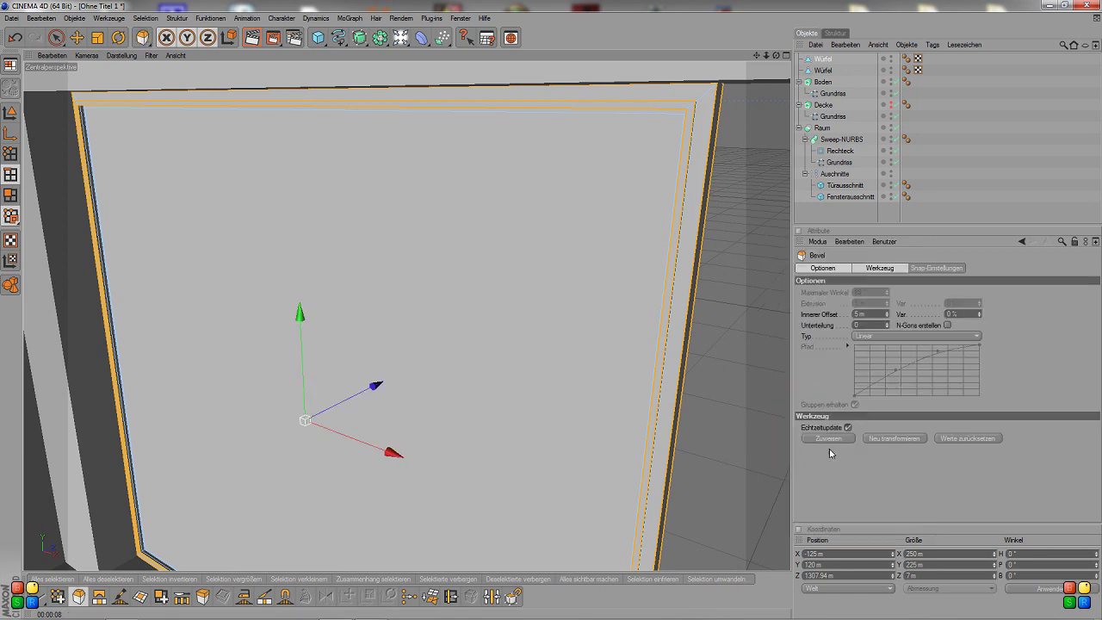
{"action": "double_click", "coordinate": [860, 314]}
{"action": "type", "text": "0.2"}
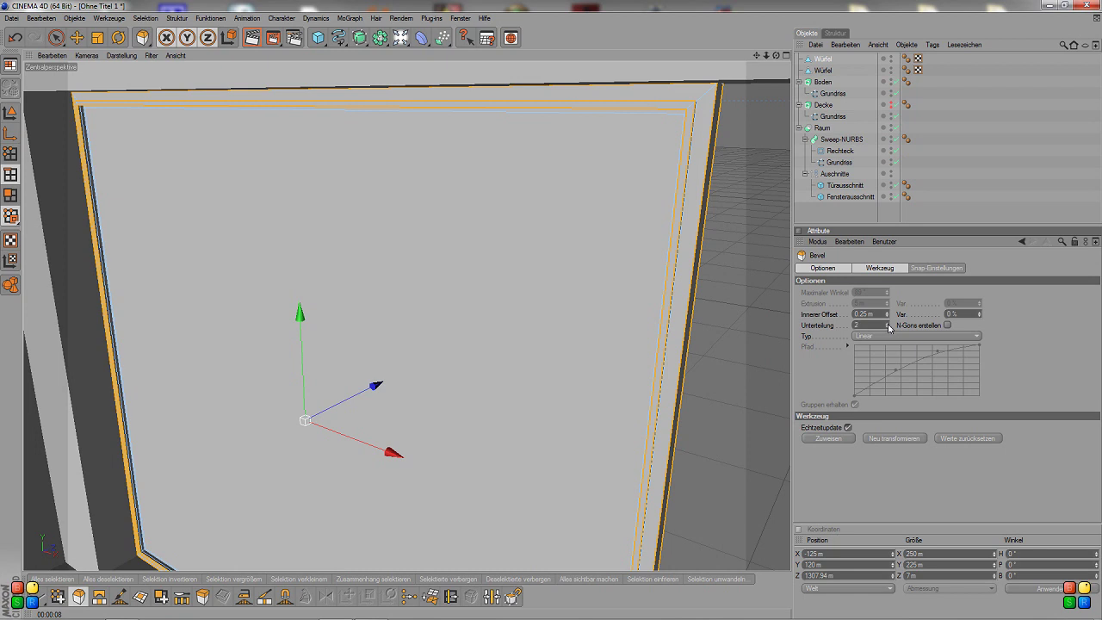
{"action": "left_click", "coordinate": [881, 336]}
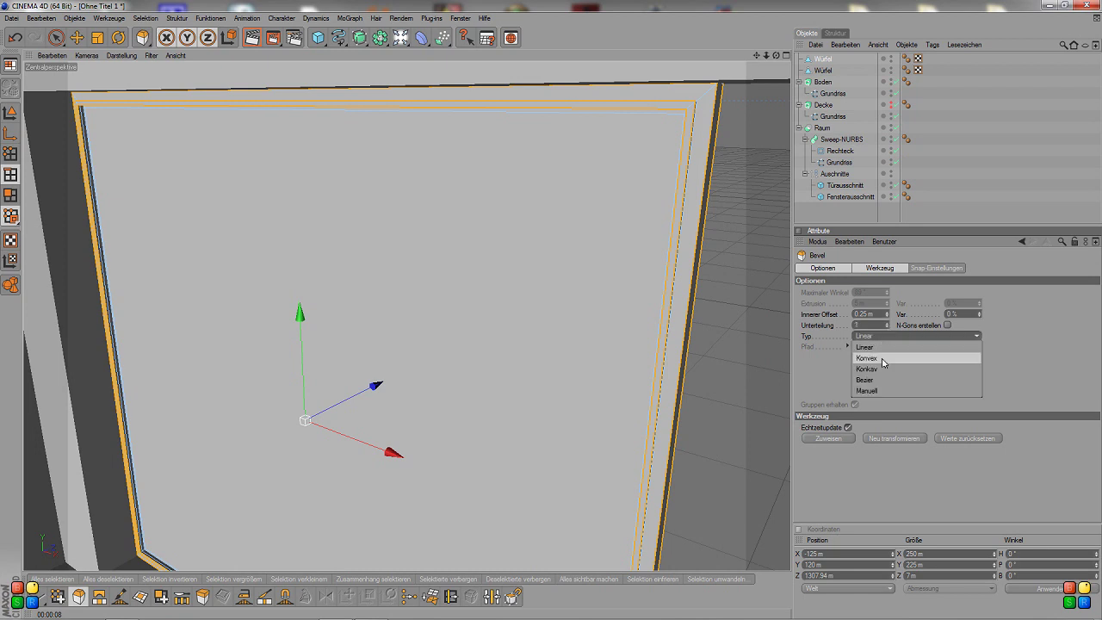
{"action": "left_click", "coordinate": [882, 362]}
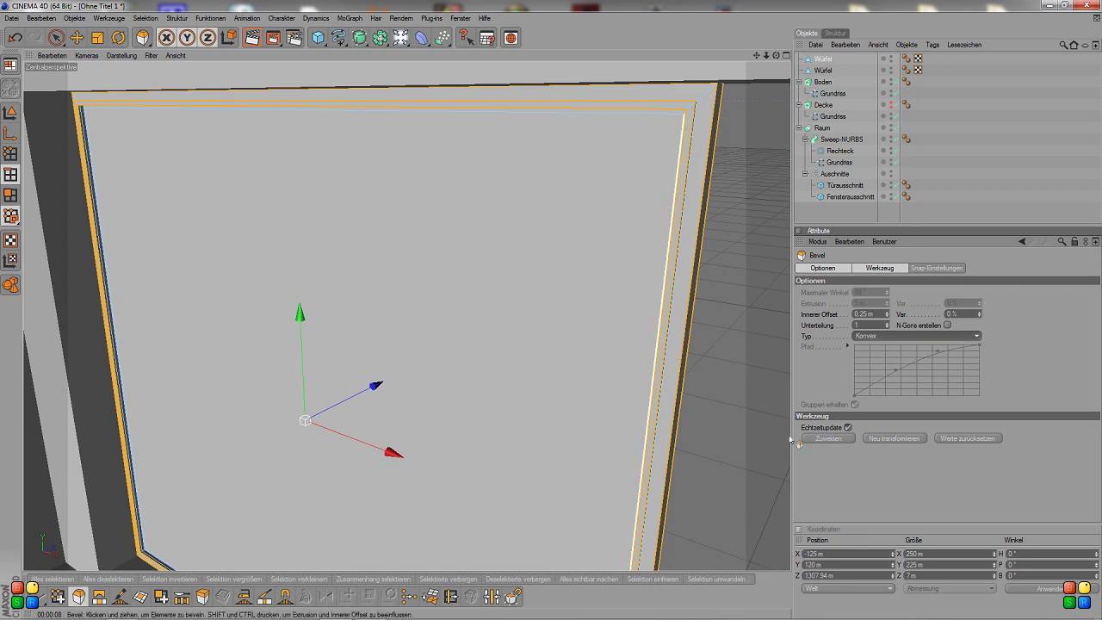
{"action": "left_click", "coordinate": [833, 439]}
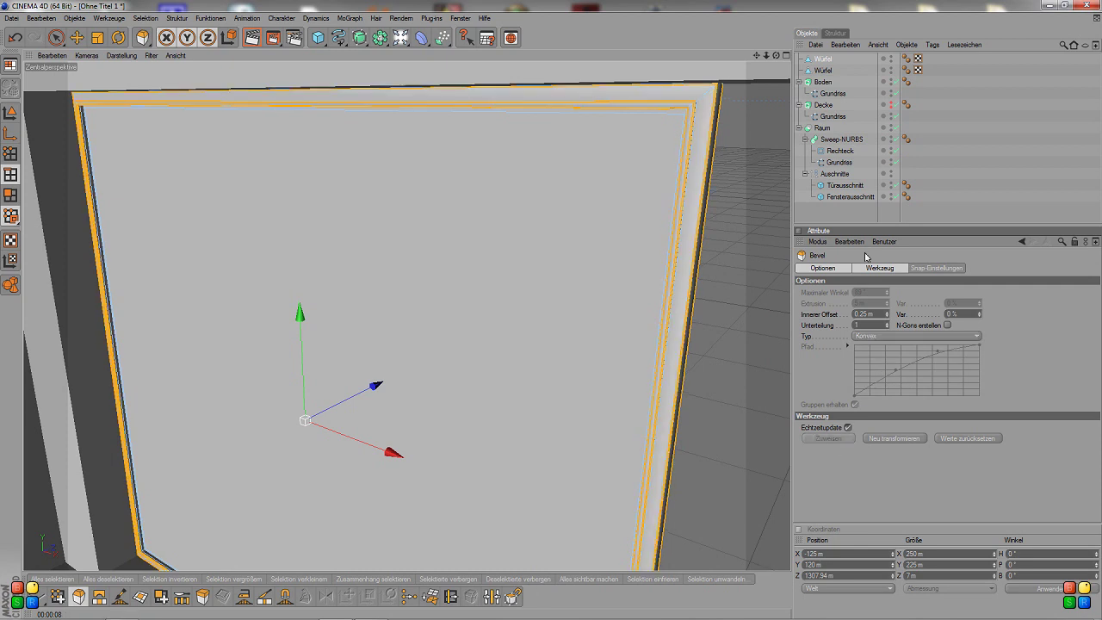
{"action": "key", "text": "ctrl+shift+a"}
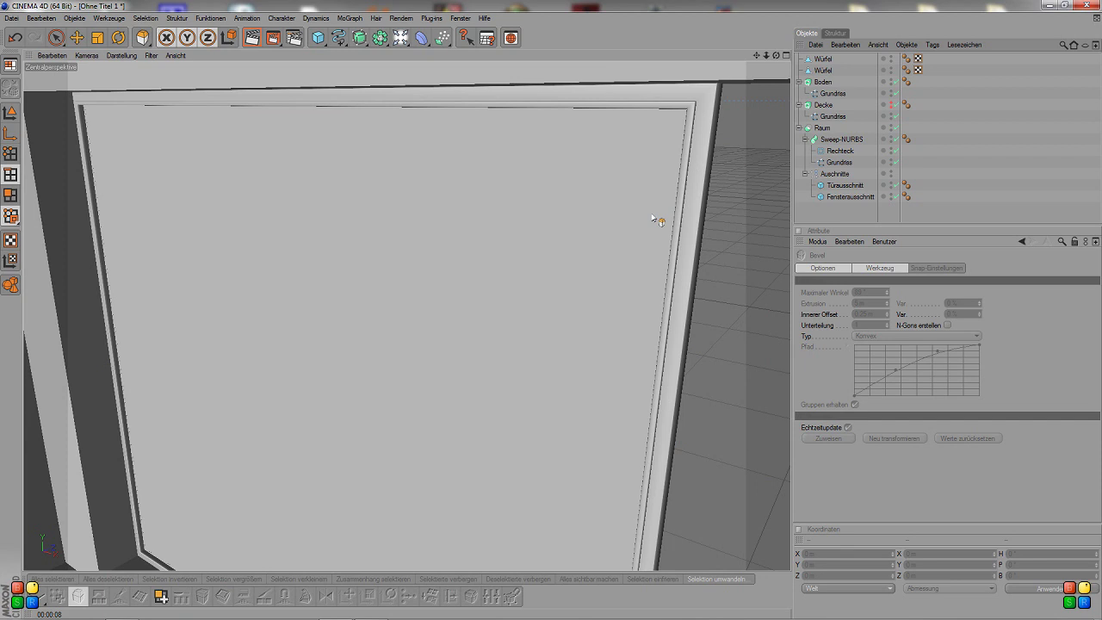
- Move the view in to see the framed window pane head-on, briefly selecting and deselecting it
{"action": "mouse_move", "coordinate": [778, 57]}
{"action": "left_mouse_down"}
{"action": "mouse_move", "coordinate": [740, 69]}
{"action": "mouse_move", "coordinate": [757, 78]}
{"action": "mouse_move", "coordinate": [775, 57]}
{"action": "mouse_move", "coordinate": [531, 163]}
{"action": "left_mouse_up"}
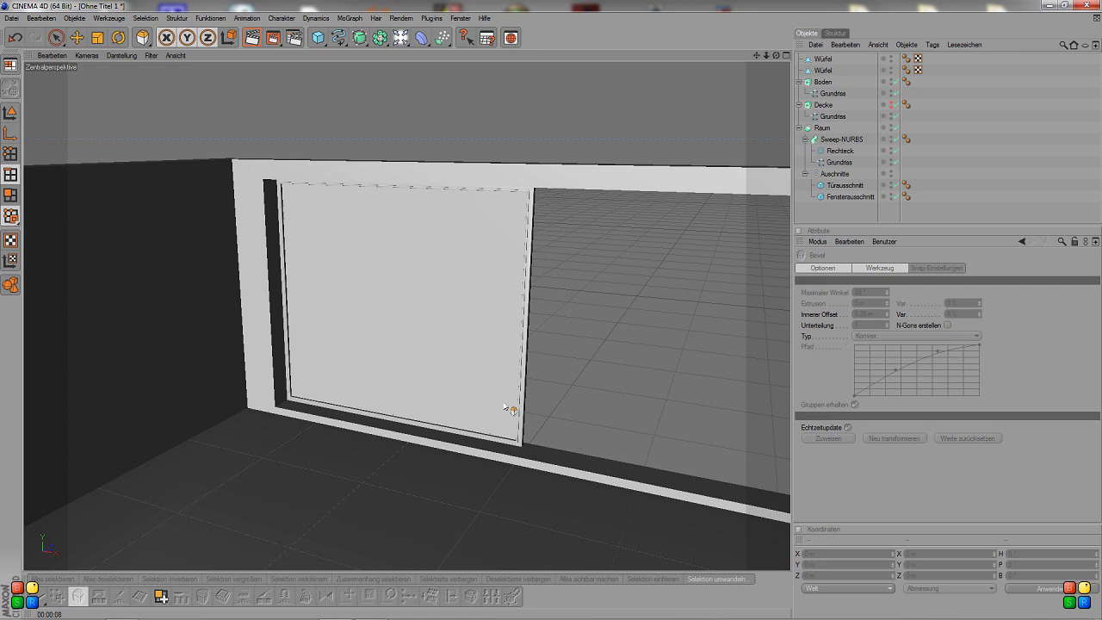
{"action": "left_click", "coordinate": [827, 60]}
{"action": "left_click", "coordinate": [853, 215]}
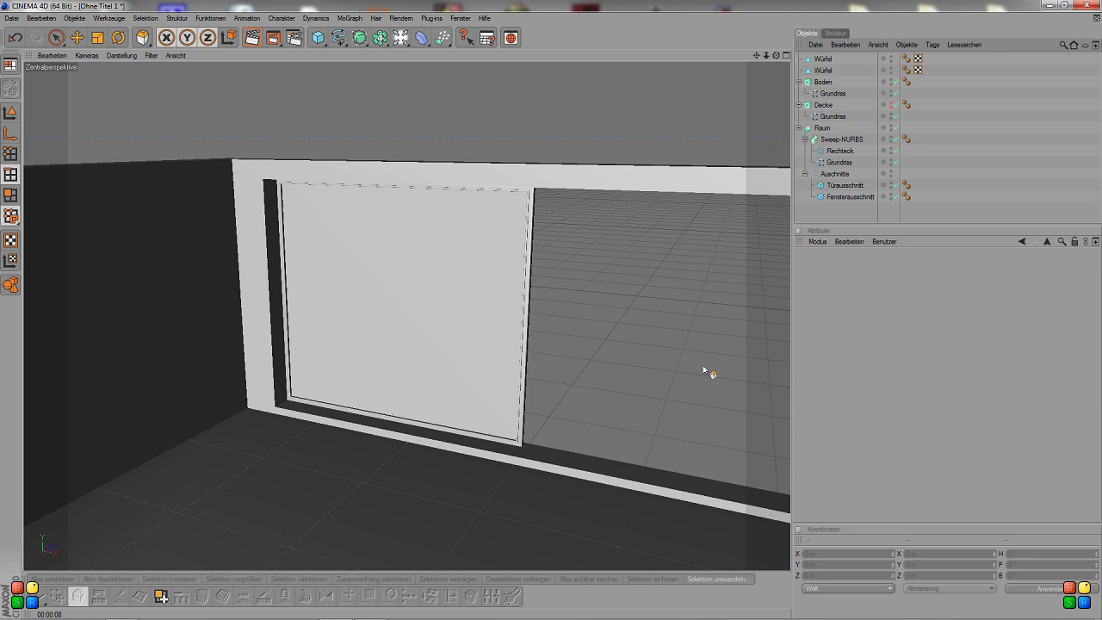
{"action": "left_click_drag", "start_coordinate": [776, 55], "coordinate": [764, 60]}
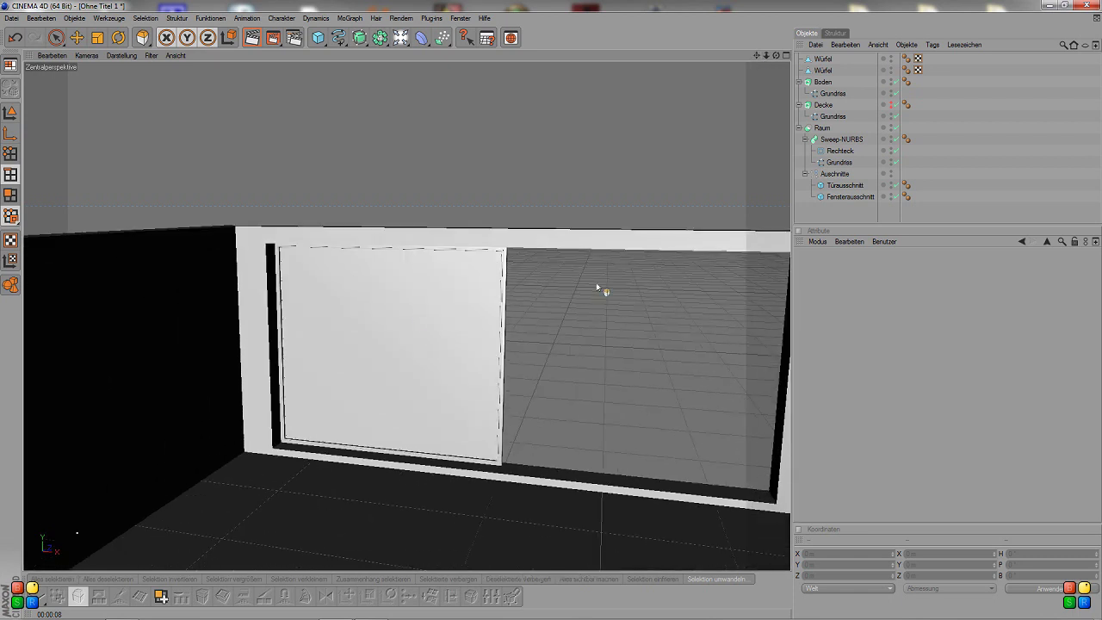
- Paste a copy of the glass pane Würfel as Würfel.1 and switch to four views
{"action": "left_click", "coordinate": [826, 60]}
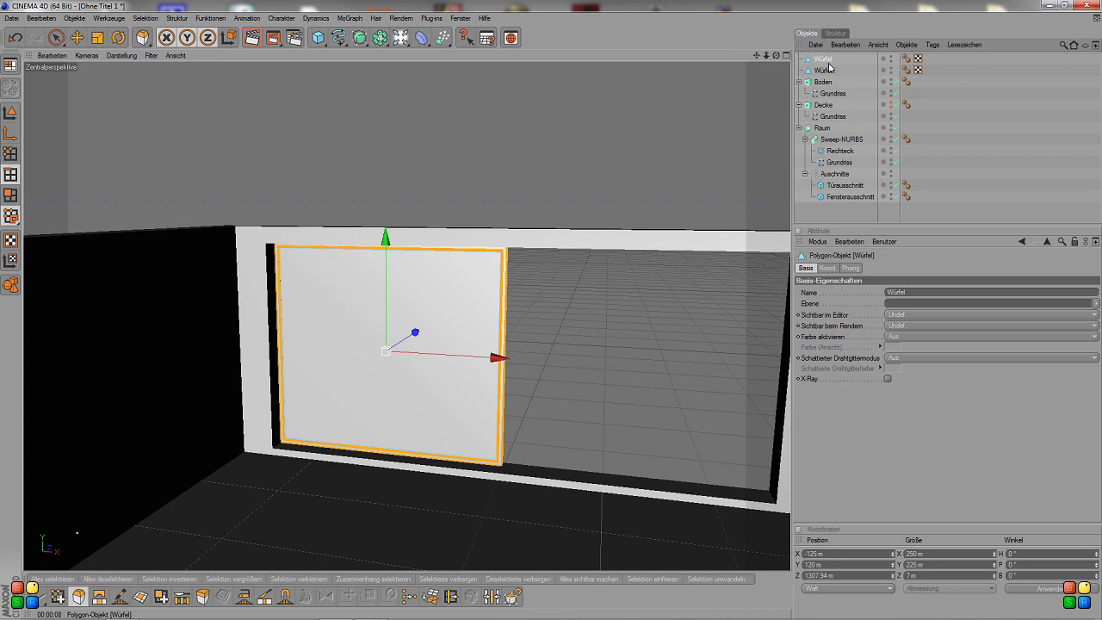
{"action": "key", "text": "ctrl+v"}
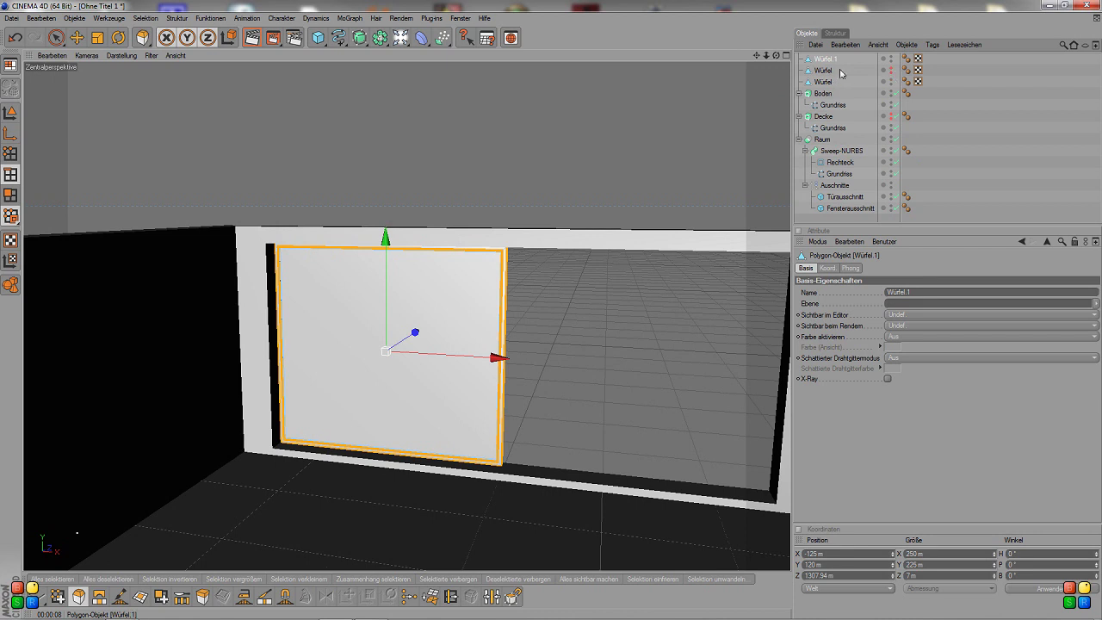
{"action": "left_click", "coordinate": [787, 56]}
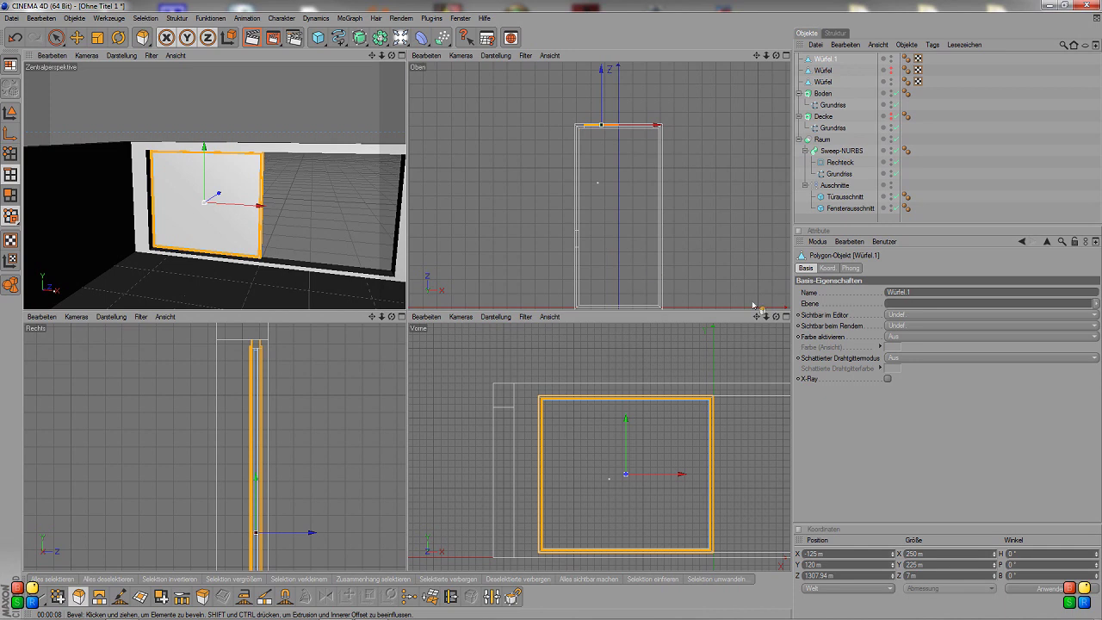
- Maximise the Front (Vorne) view framed on Würfel.1 and activate Live Selection
{"action": "left_click", "coordinate": [786, 317]}
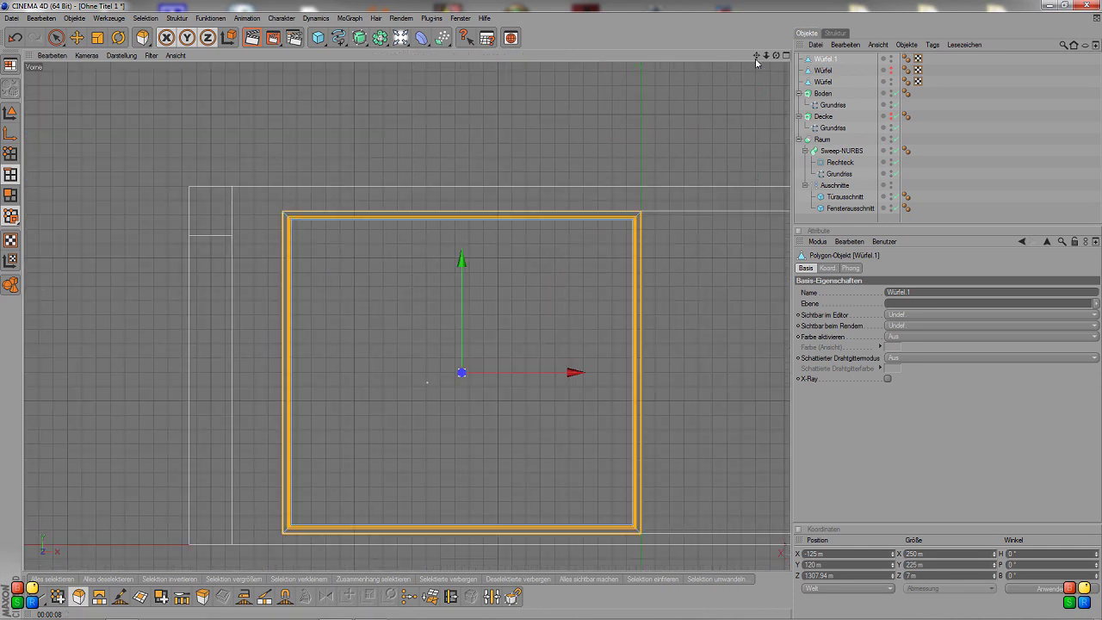
{"action": "left_click_drag", "start_coordinate": [755, 55], "coordinate": [728, 155]}
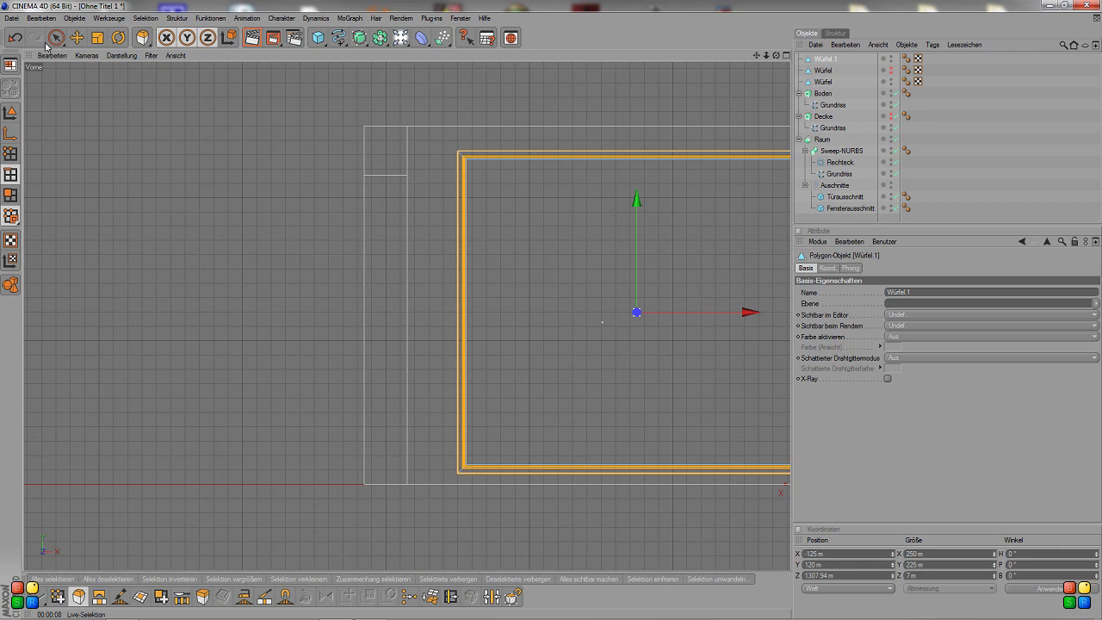
{"action": "left_click_drag", "start_coordinate": [56, 37], "coordinate": [77, 50]}
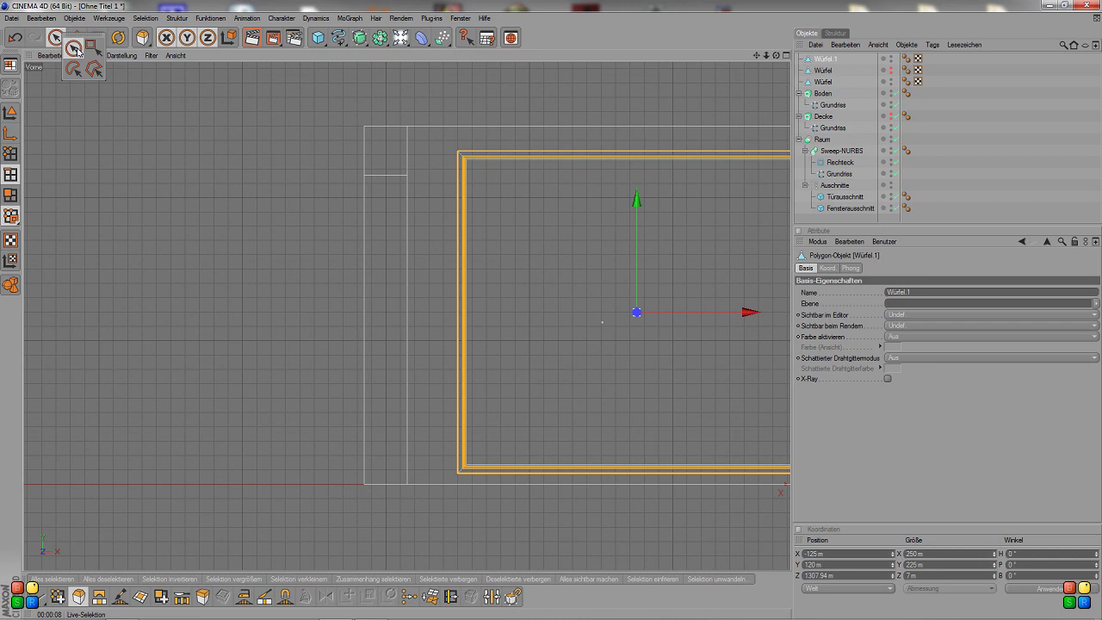
{"action": "left_click_drag", "start_coordinate": [77, 50], "coordinate": [77, 49]}
- Switch to Points mode with Rectangle Selection, unchecking 'Nur sichtbare Elemente selektieren'
{"action": "left_click", "coordinate": [11, 160]}
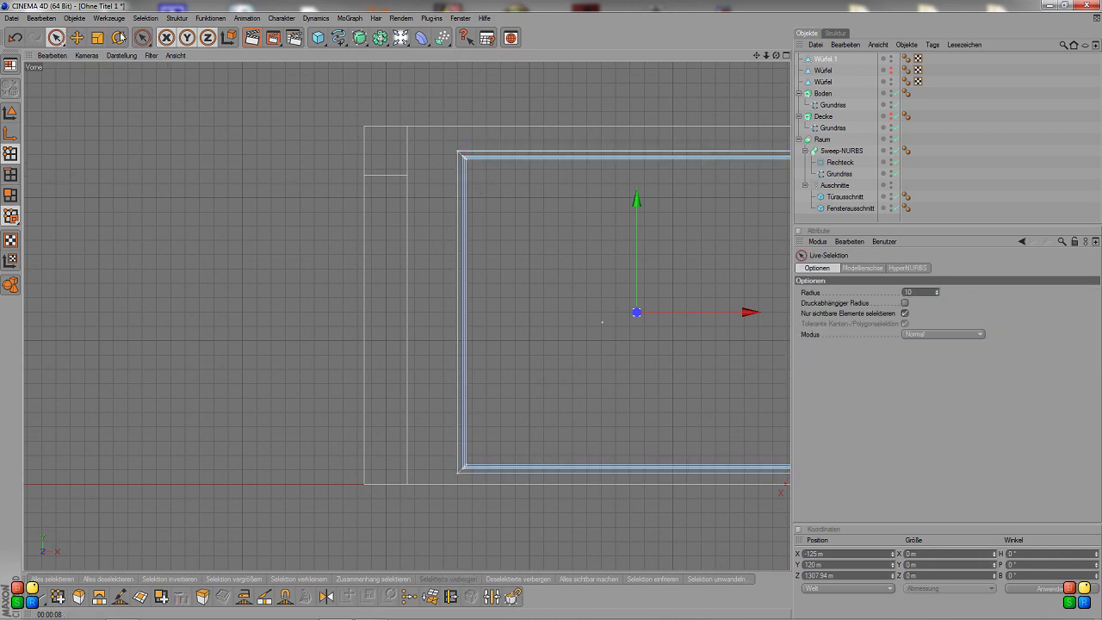
{"action": "left_click", "coordinate": [77, 38]}
{"action": "left_click_drag", "start_coordinate": [55, 38], "coordinate": [93, 49]}
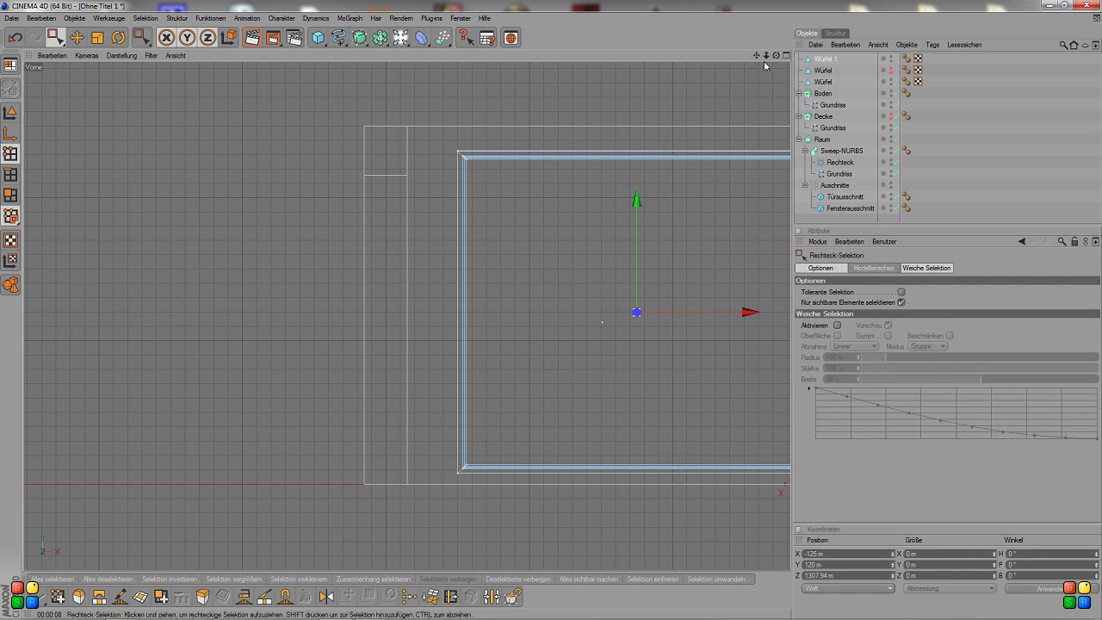
{"action": "left_click_drag", "start_coordinate": [755, 54], "coordinate": [623, 55]}
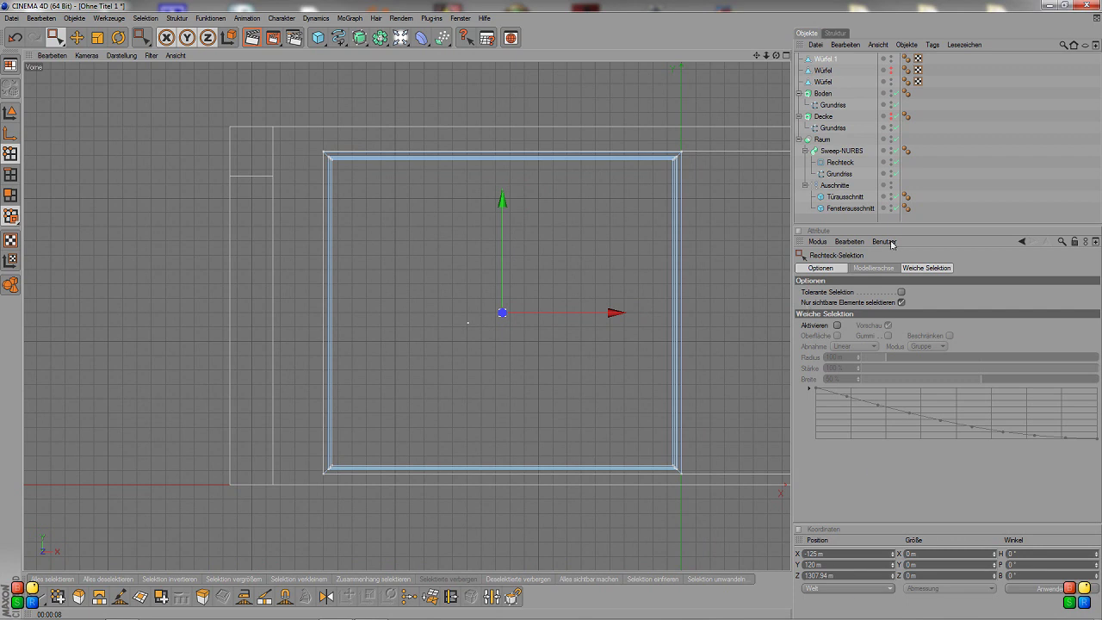
{"action": "left_click", "coordinate": [901, 302]}
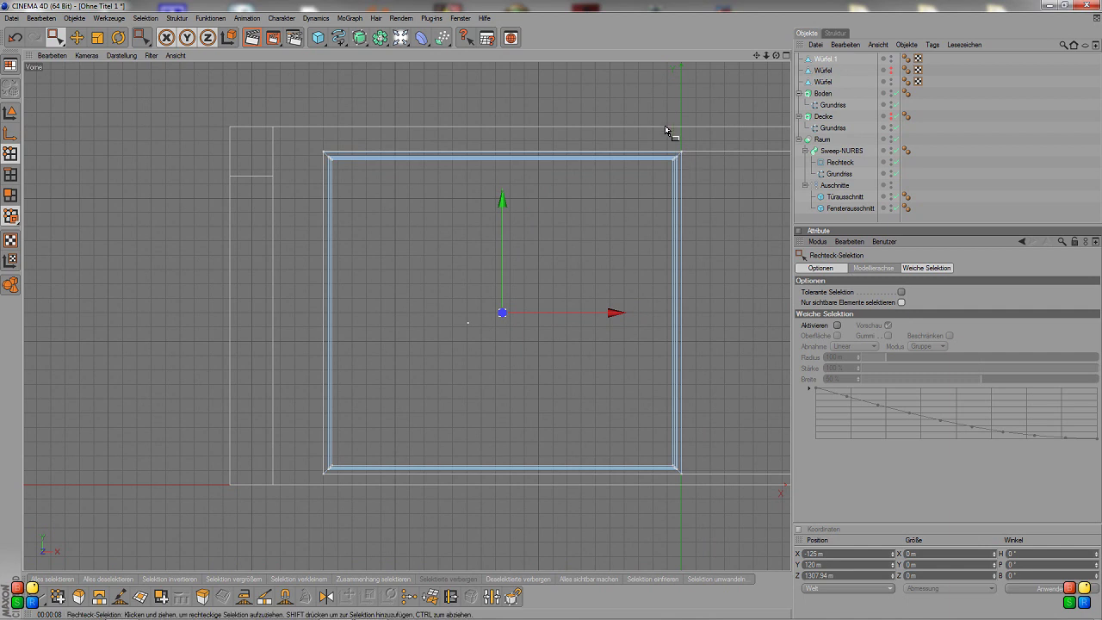
- Box-select Würfel.1's left-edge points, undoing a trial move so its shape stays unchanged
{"action": "left_click_drag", "start_coordinate": [667, 132], "coordinate": [708, 508]}
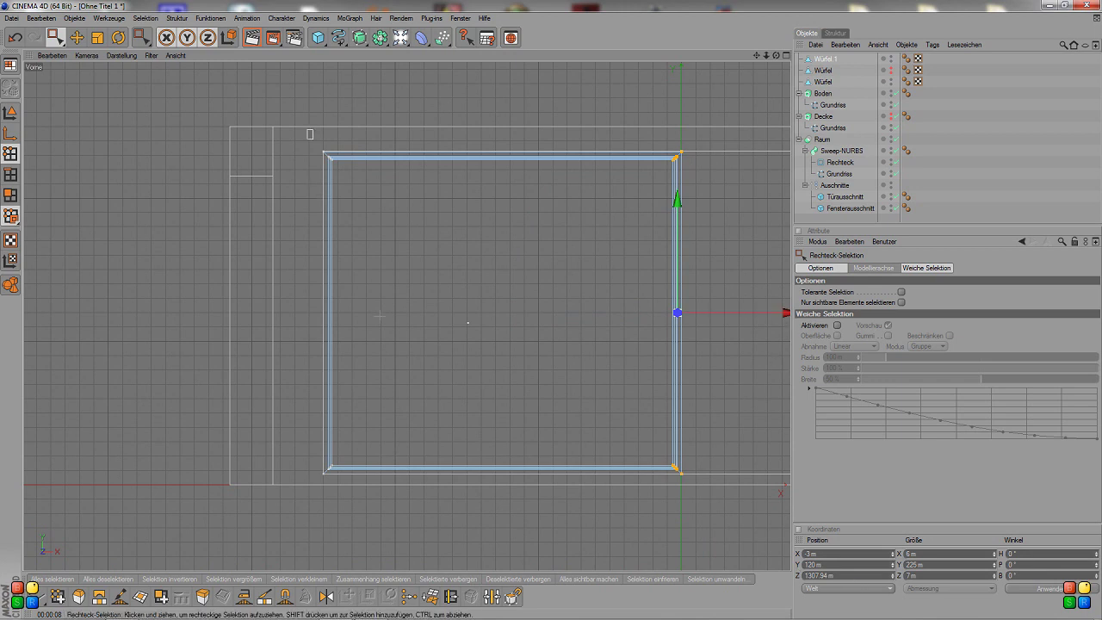
{"action": "left_click_drag", "start_coordinate": [784, 313], "coordinate": [434, 313]}
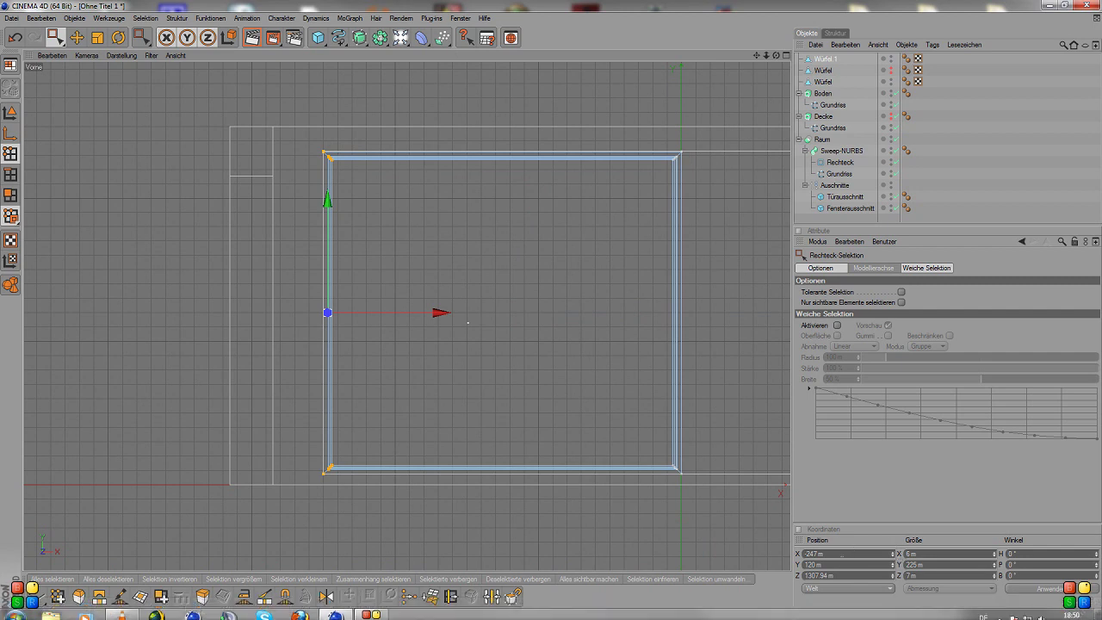
{"action": "left_click", "coordinate": [814, 554]}
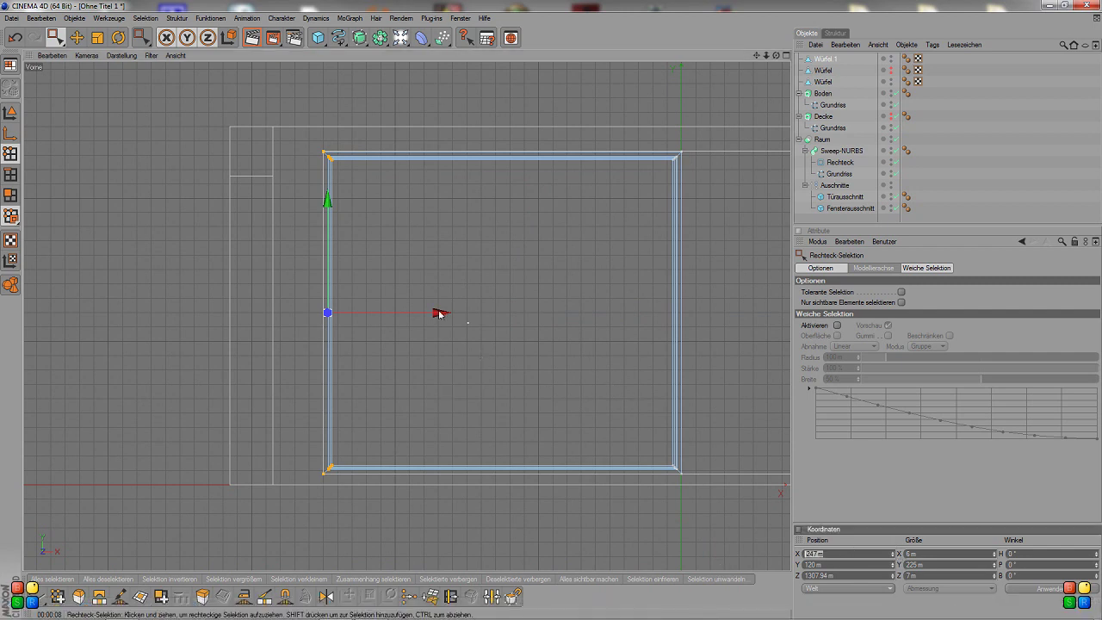
{"action": "left_click_drag", "start_coordinate": [441, 312], "coordinate": [709, 312]}
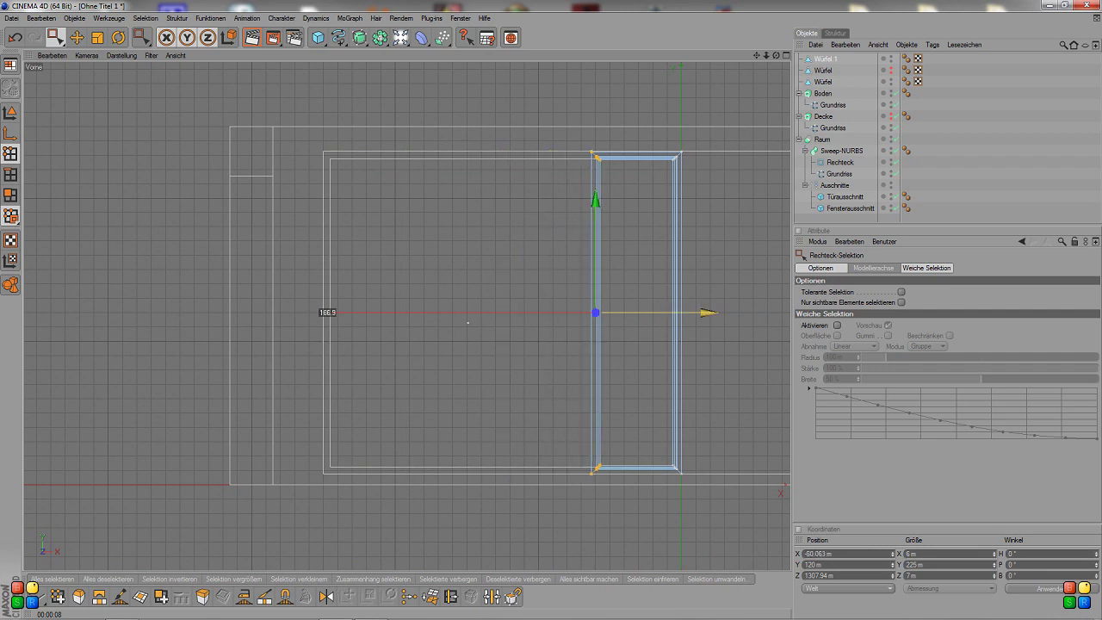
{"action": "key", "text": "ctrl+z"}
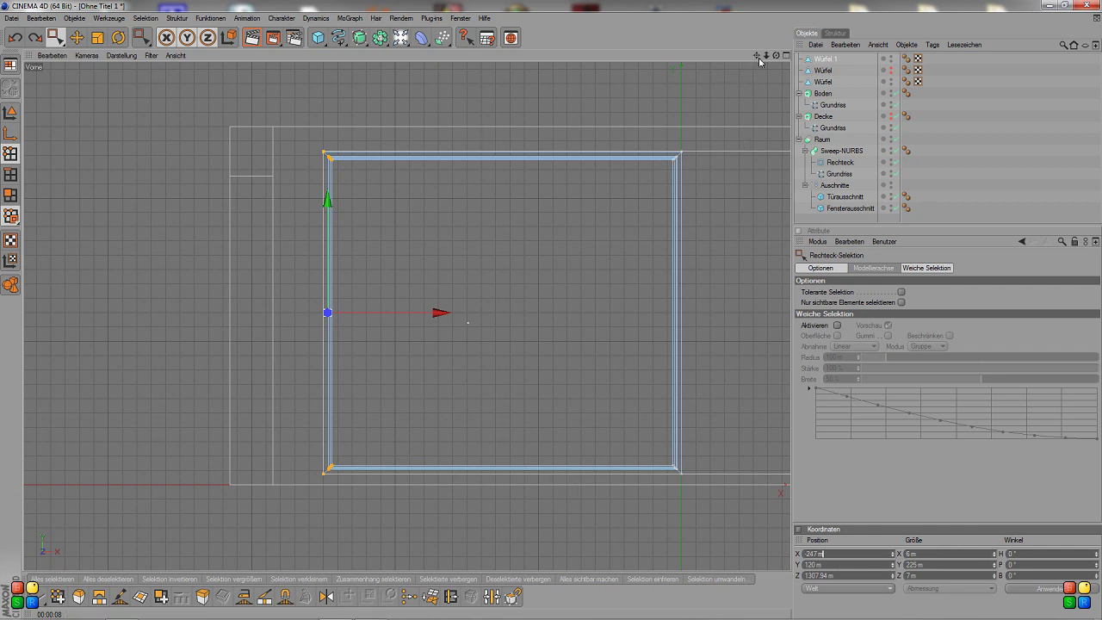
- Move Würfel.1's left-edge points from X −247 m by +150 m to −97 m, then select its top-left corner point
{"action": "mouse_move", "coordinate": [756, 55]}
{"action": "left_mouse_down"}
{"action": "mouse_move", "coordinate": [549, 72]}
{"action": "mouse_move", "coordinate": [635, 51]}
{"action": "left_mouse_up"}
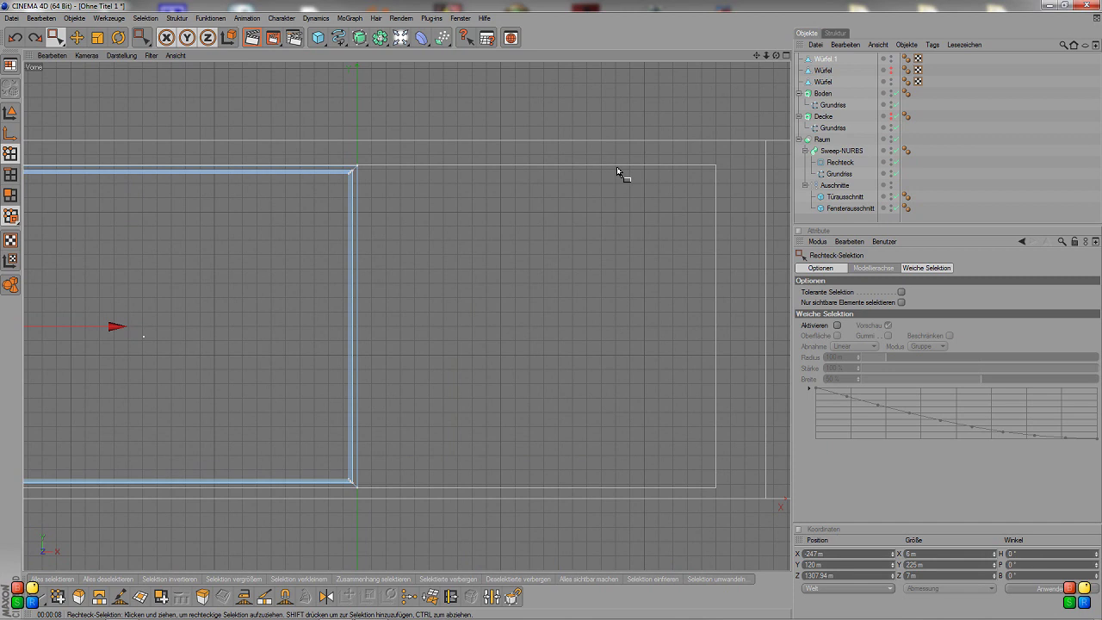
{"action": "key", "text": "o"}
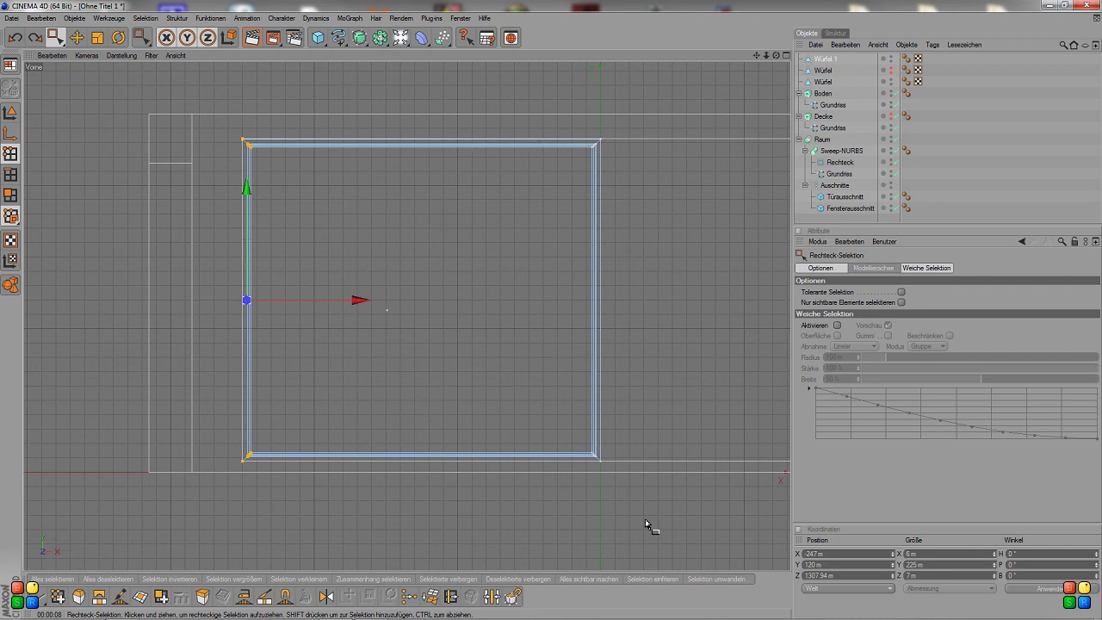
{"action": "left_click", "coordinate": [846, 554]}
{"action": "type", "text": "+150"}
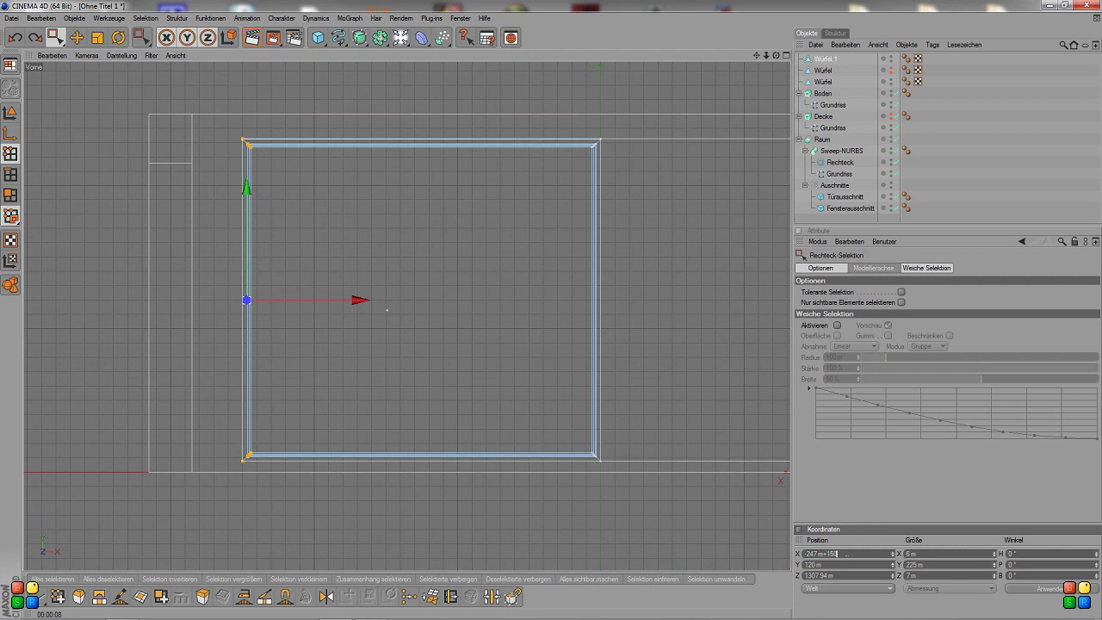
{"action": "key", "text": "Return"}
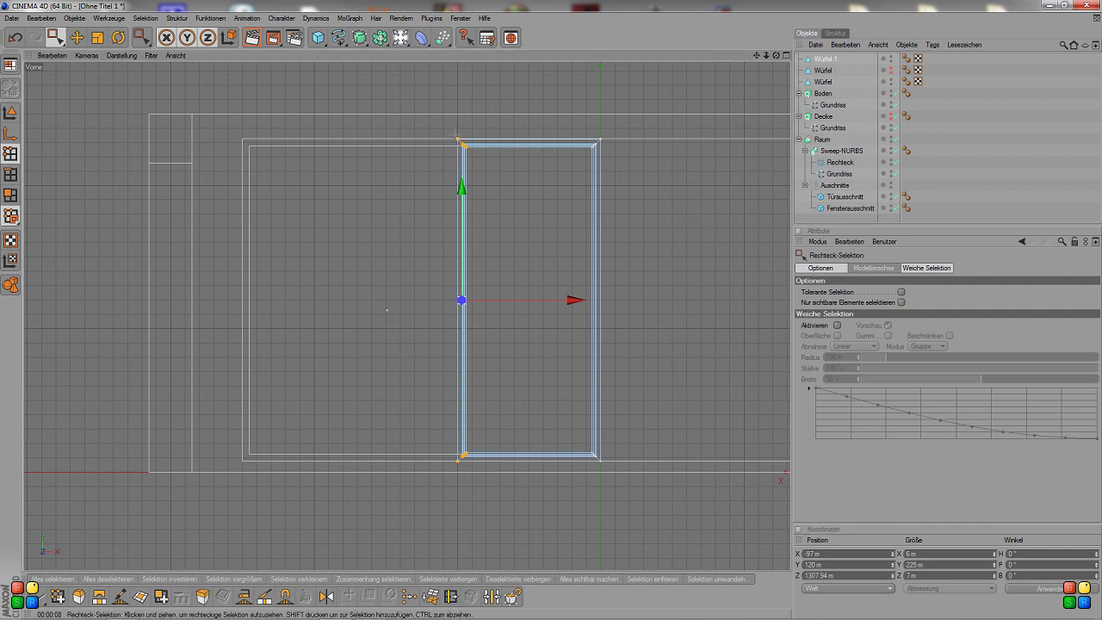
{"action": "left_click_drag", "start_coordinate": [450, 130], "coordinate": [467, 150]}
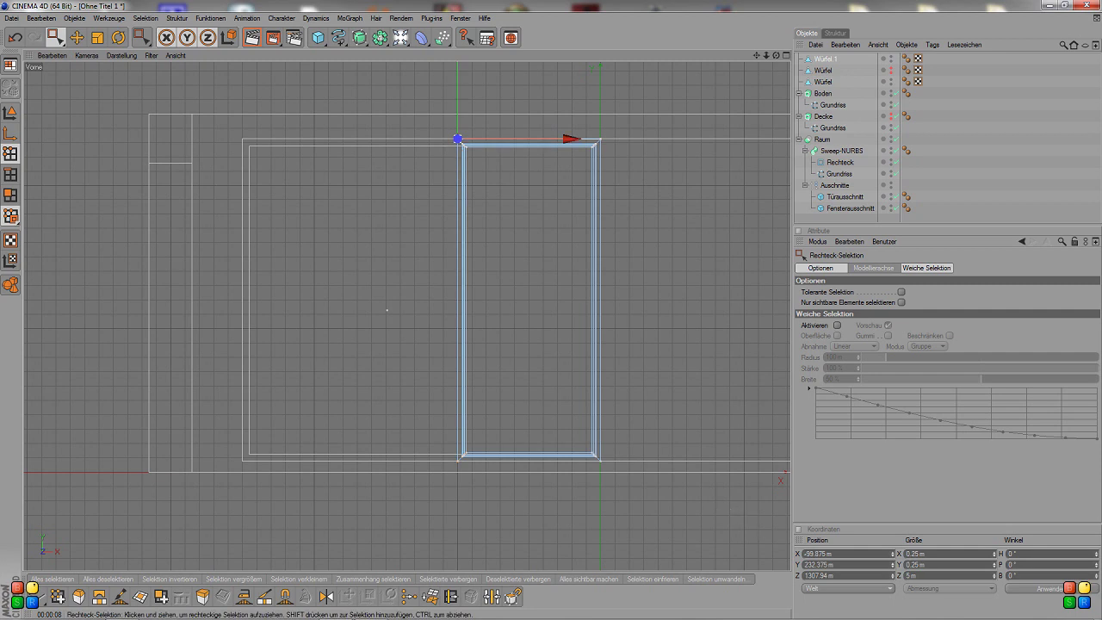
- Zoom in on the pane's corner, try selecting a corner point, then clear the selection
{"action": "scroll", "coordinate": [622, 171], "scroll_direction": "up", "scroll_amount": 2}
{"action": "scroll", "coordinate": [622, 171], "scroll_direction": "up", "scroll_amount": 2}
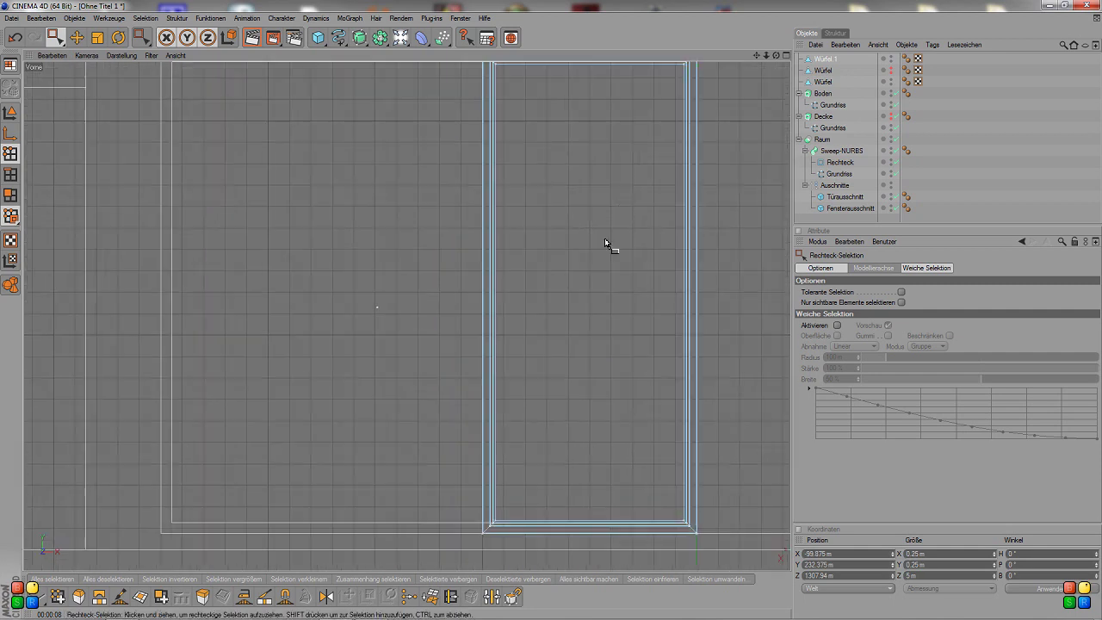
{"action": "scroll", "coordinate": [604, 238], "scroll_direction": "up", "scroll_amount": 2}
{"action": "scroll", "coordinate": [544, 469], "scroll_direction": "up", "scroll_amount": 1}
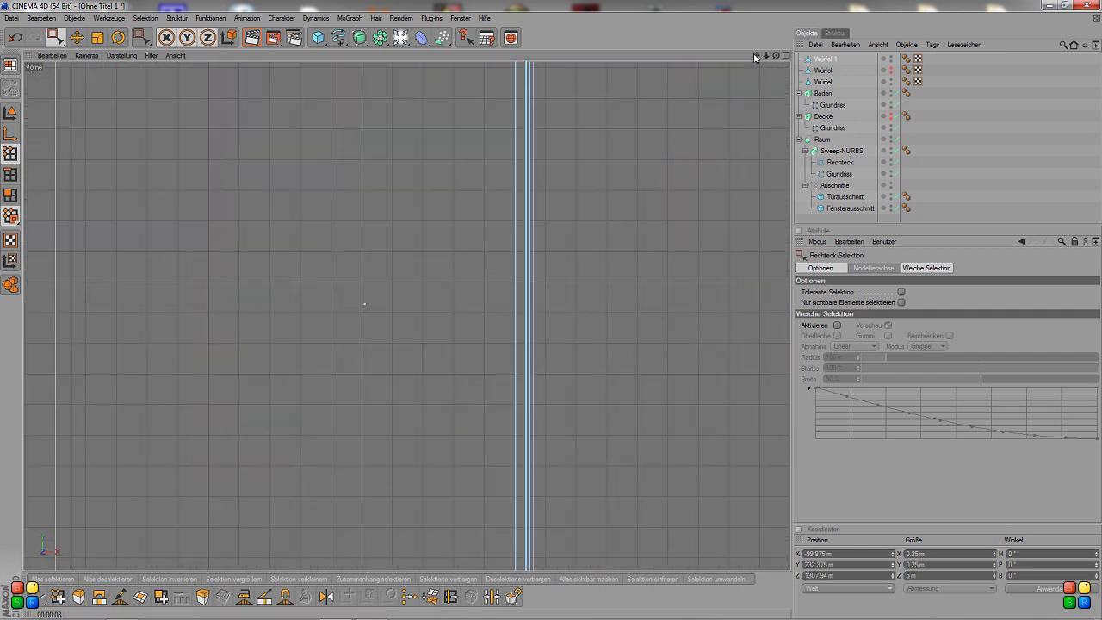
{"action": "scroll", "coordinate": [540, 430], "scroll_direction": "down", "scroll_amount": 2}
{"action": "scroll", "coordinate": [542, 434], "scroll_direction": "down", "scroll_amount": 1}
{"action": "scroll", "coordinate": [544, 441], "scroll_direction": "up", "scroll_amount": 2}
{"action": "scroll", "coordinate": [572, 499], "scroll_direction": "down", "scroll_amount": 2}
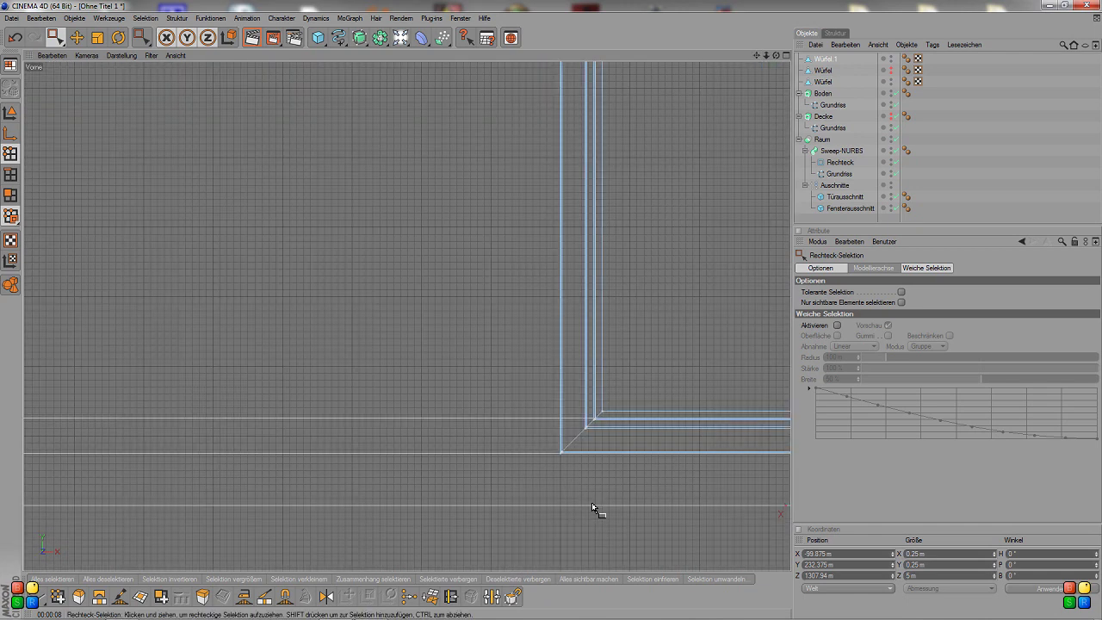
{"action": "middle_click_drag", "start_coordinate": [595, 509], "coordinate": [545, 174]}
{"action": "scroll", "coordinate": [544, 175], "scroll_direction": "down", "scroll_amount": 1}
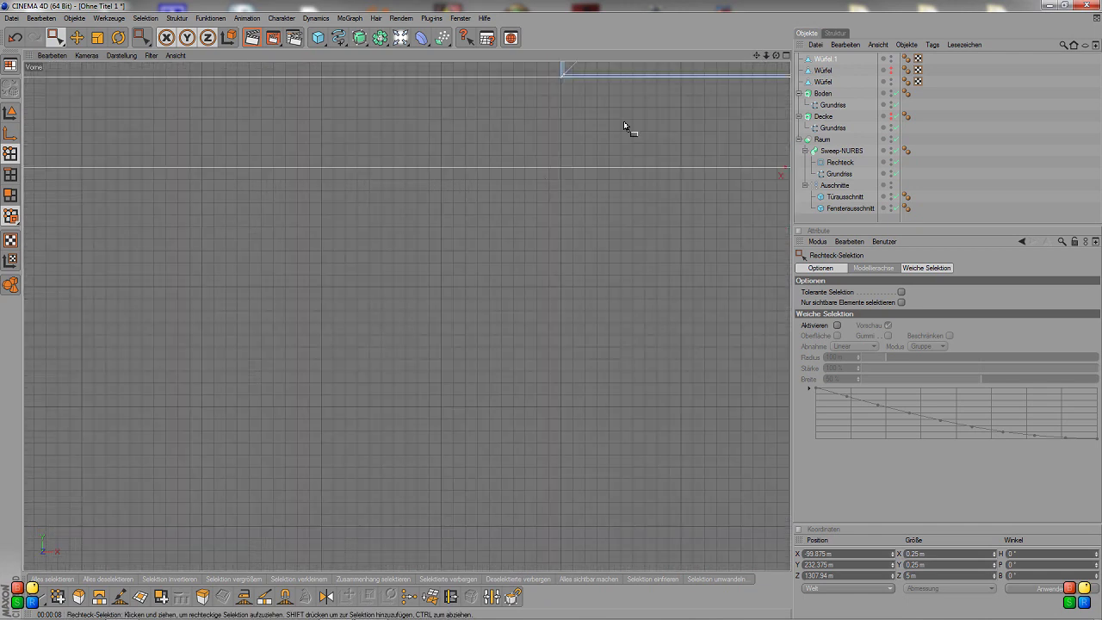
{"action": "scroll", "coordinate": [546, 215], "scroll_direction": "up", "scroll_amount": 1}
{"action": "scroll", "coordinate": [542, 216], "scroll_direction": "up", "scroll_amount": 1}
{"action": "left_click_drag", "start_coordinate": [561, 261], "coordinate": [513, 225]}
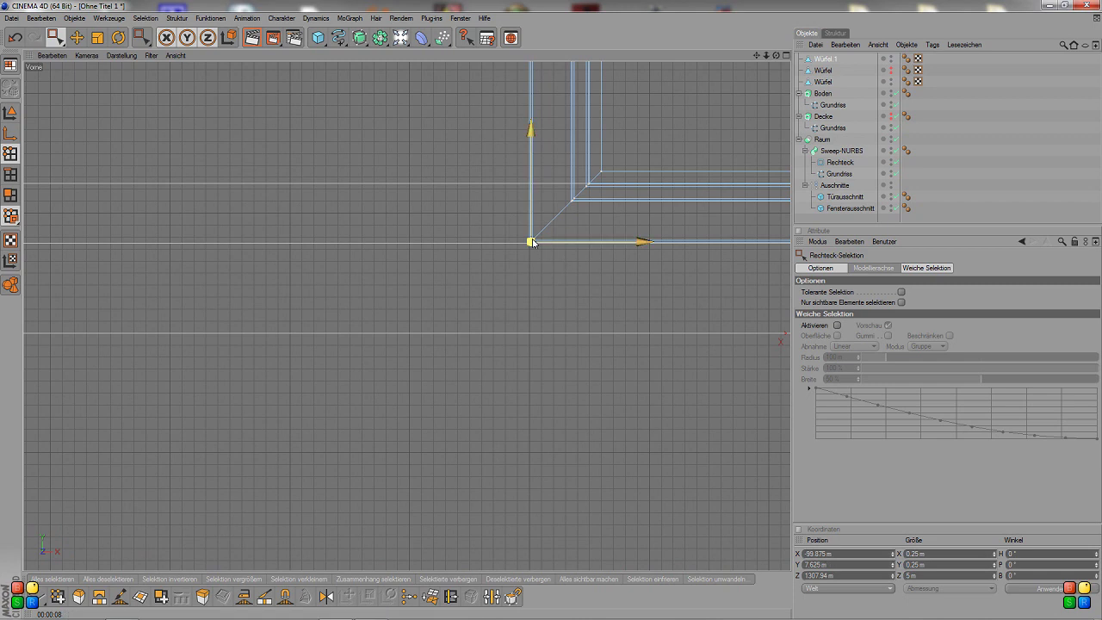
{"action": "scroll", "coordinate": [787, 181], "scroll_direction": "up", "scroll_amount": 1}
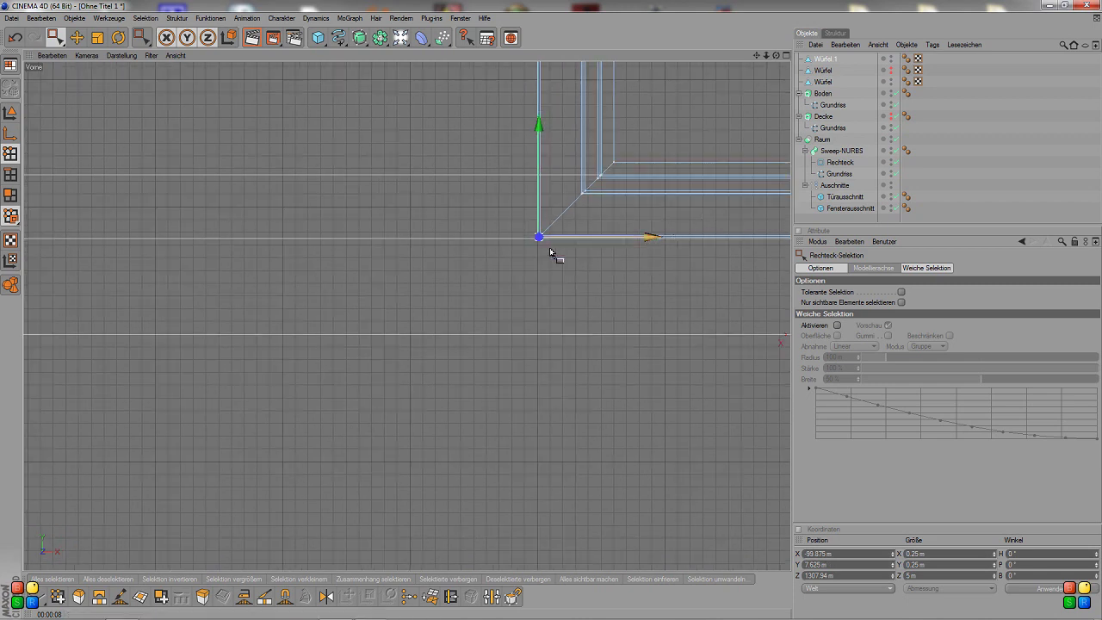
{"action": "left_click", "coordinate": [663, 191]}
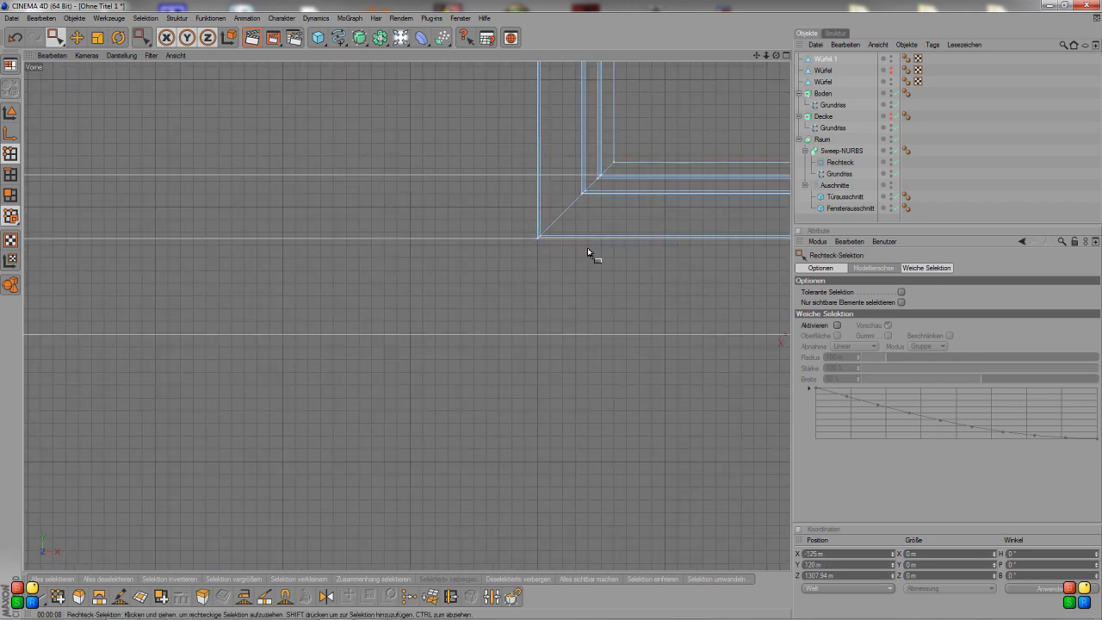
- Select the frame's bottom-left corner point, reading X −100 m, Y 7.5 m, Z 4.5 m
{"action": "scroll", "coordinate": [607, 226], "scroll_direction": "up", "scroll_amount": 3}
{"action": "scroll", "coordinate": [654, 172], "scroll_direction": "up", "scroll_amount": 3}
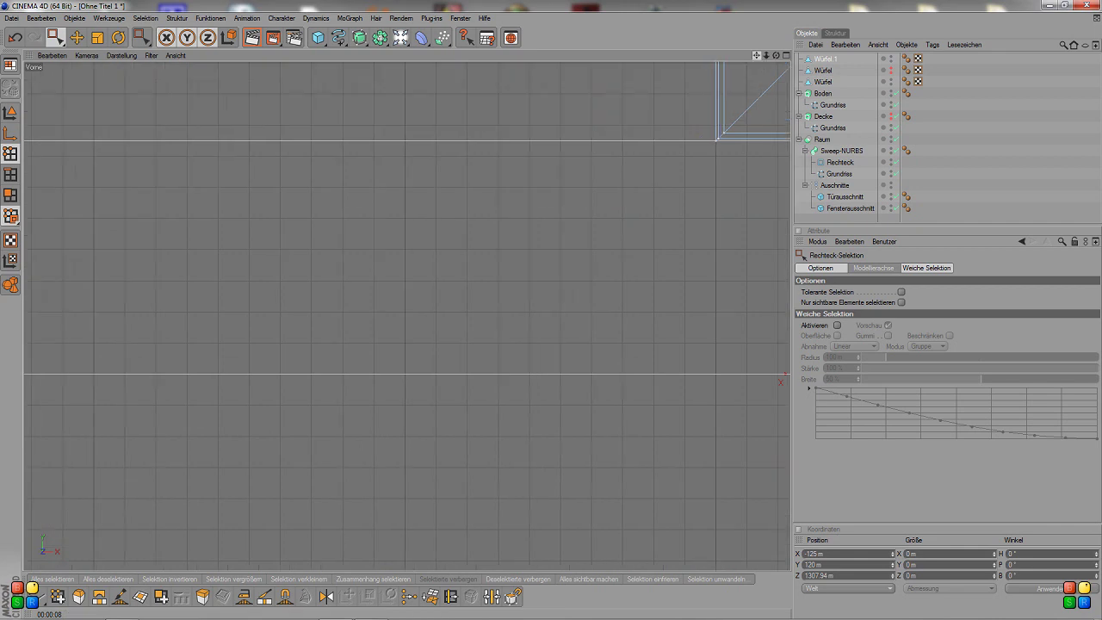
{"action": "left_click_drag", "start_coordinate": [761, 62], "coordinate": [663, 285]}
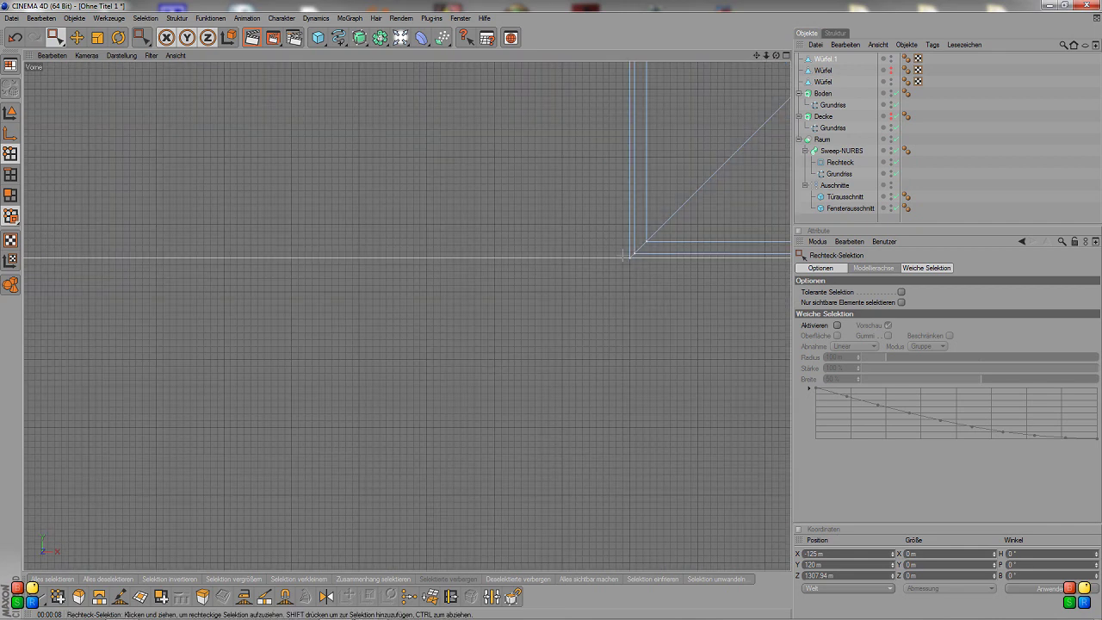
{"action": "left_click_drag", "start_coordinate": [618, 248], "coordinate": [637, 272]}
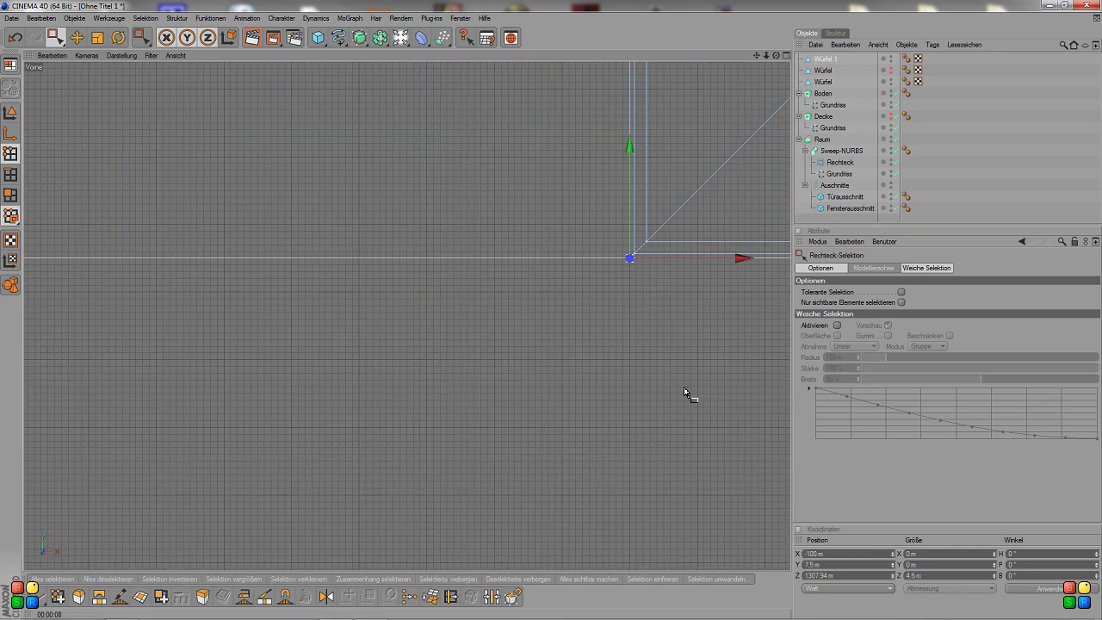
{"action": "scroll", "coordinate": [577, 219], "scroll_direction": "up", "scroll_amount": 3}
{"action": "scroll", "coordinate": [578, 222], "scroll_direction": "down", "scroll_amount": 2}
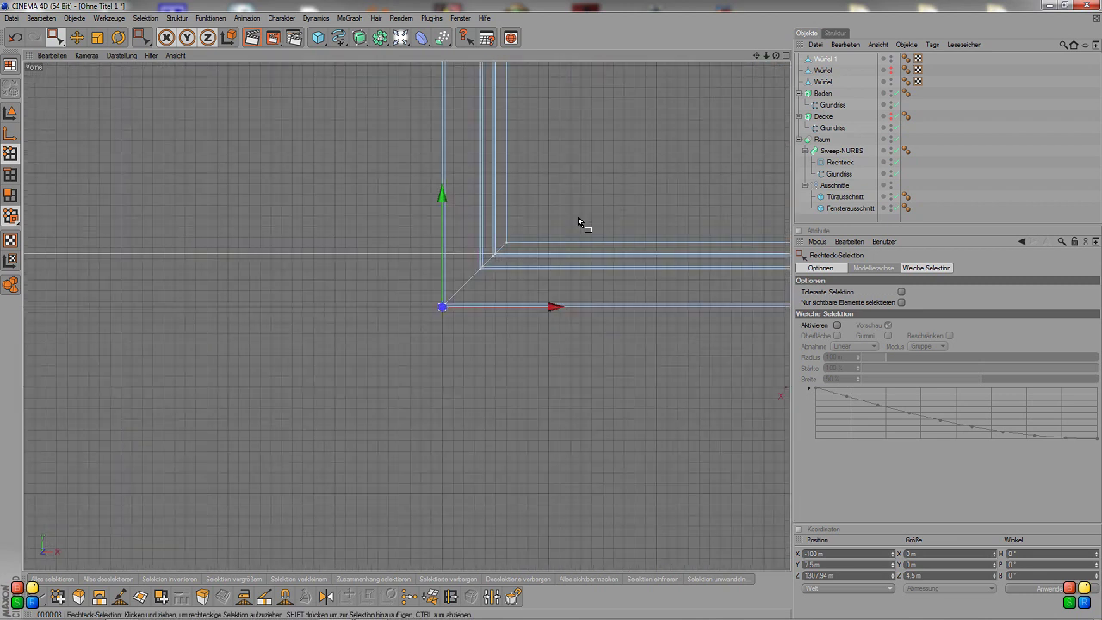
{"action": "scroll", "coordinate": [580, 224], "scroll_direction": "down", "scroll_amount": 2}
{"action": "scroll", "coordinate": [580, 224], "scroll_direction": "down", "scroll_amount": 2}
{"action": "scroll", "coordinate": [580, 224], "scroll_direction": "down", "scroll_amount": 2}
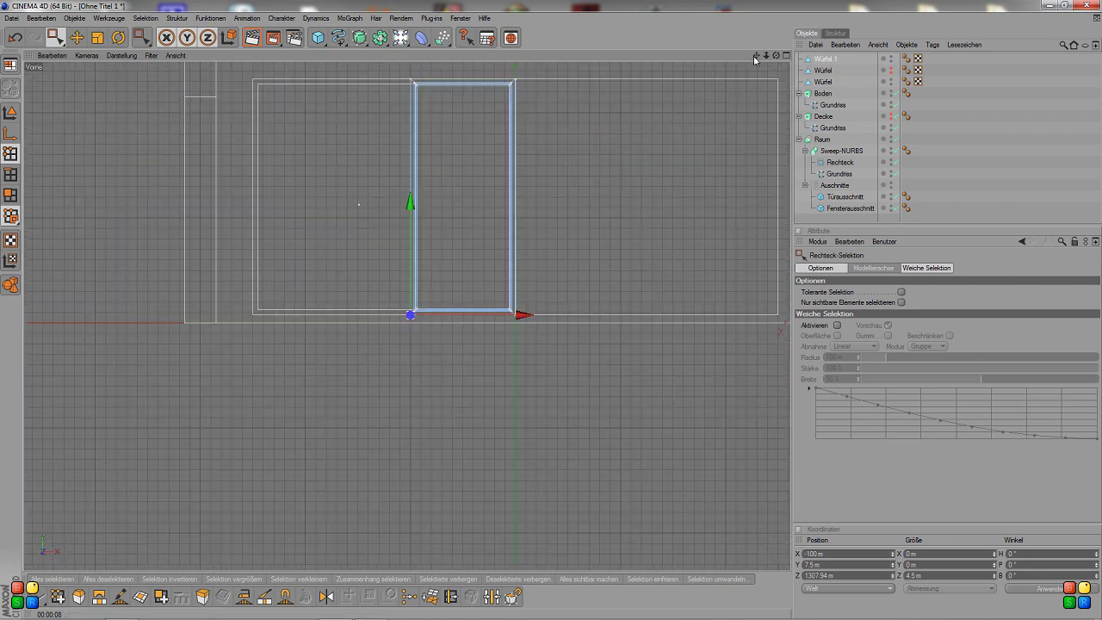
{"action": "left_click_drag", "start_coordinate": [756, 55], "coordinate": [761, 76]}
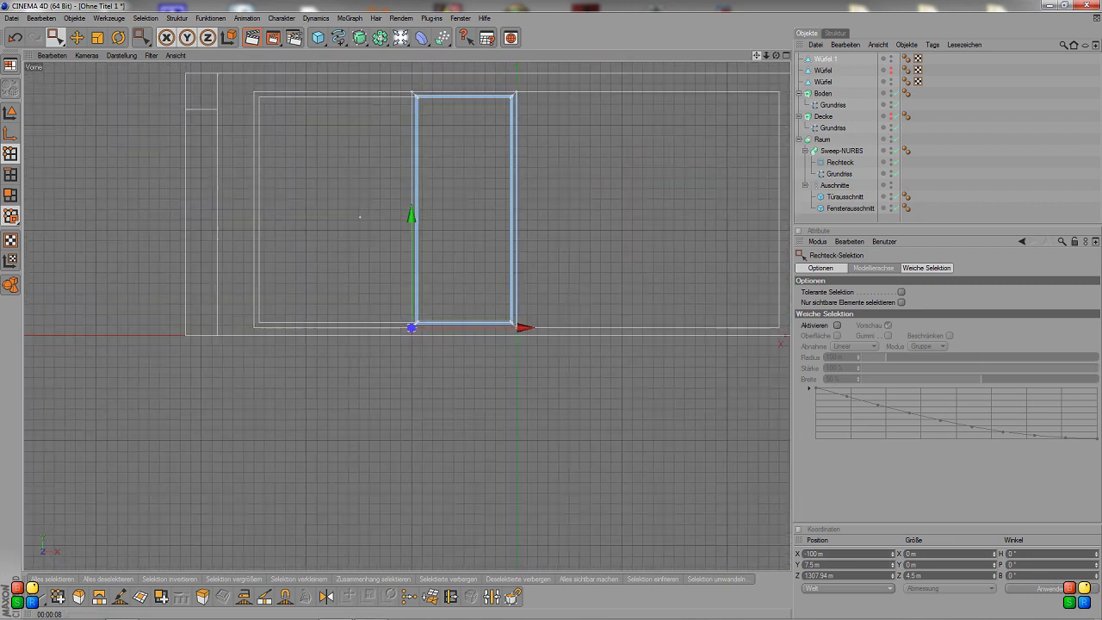
- Rename the third cube Fensterscheibe Groß and the second cube Fensterrahmen Groß
{"action": "left_click", "coordinate": [823, 71]}
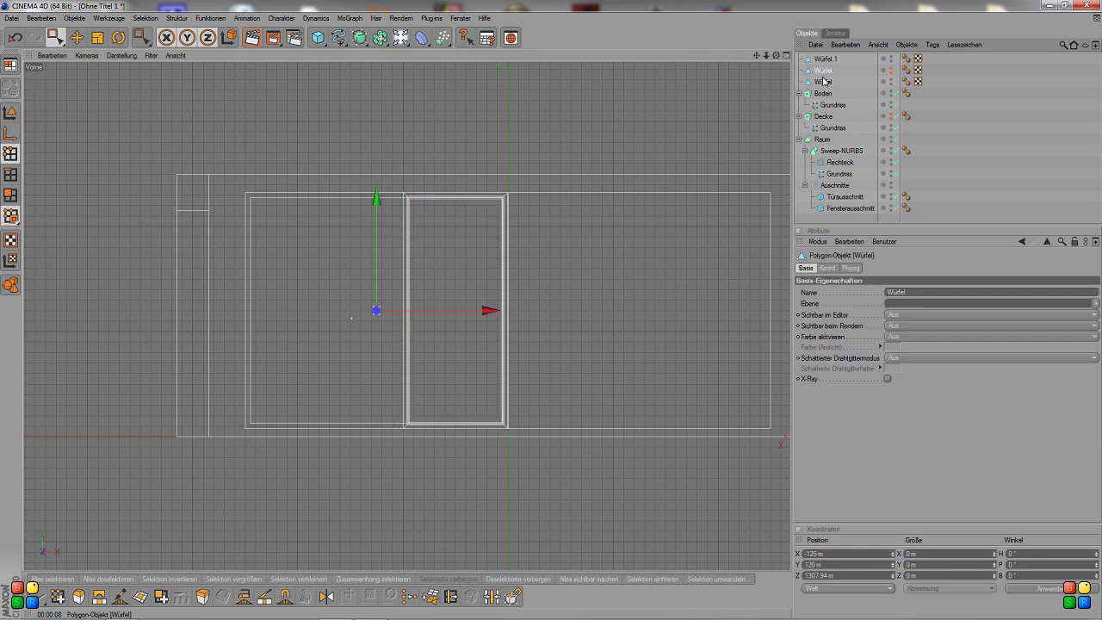
{"action": "left_click", "coordinate": [822, 81], "text": "shift"}
{"action": "double_click", "coordinate": [822, 80]}
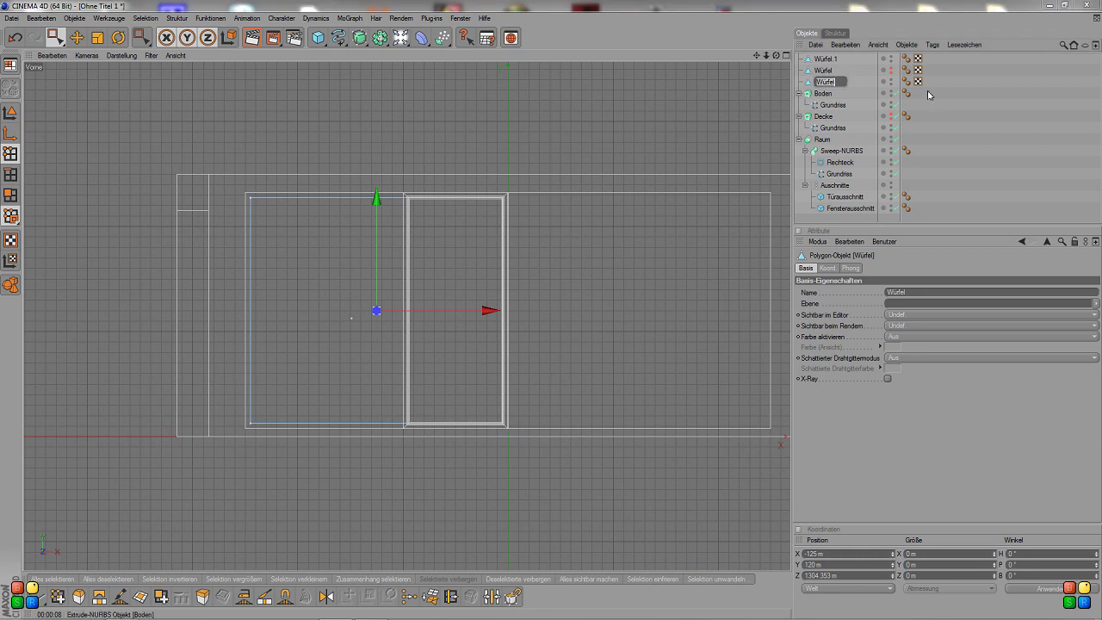
{"action": "type", "text": "Fenster"}
{"action": "type", "text": "scheibe"}
{"action": "type", "text": " Groß"}
{"action": "key", "text": "Return"}
{"action": "double_click", "coordinate": [829, 70]}
{"action": "type", "text": "F"}
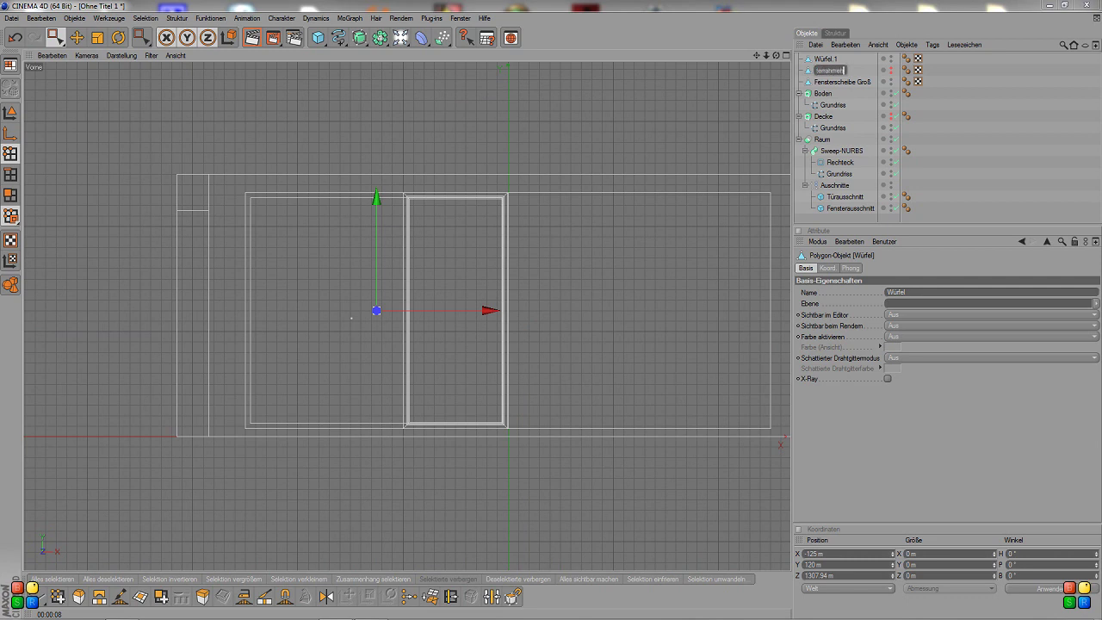
{"action": "type", "text": " Gro"}
{"action": "type", "text": "ß"}
{"action": "key", "text": "Return"}
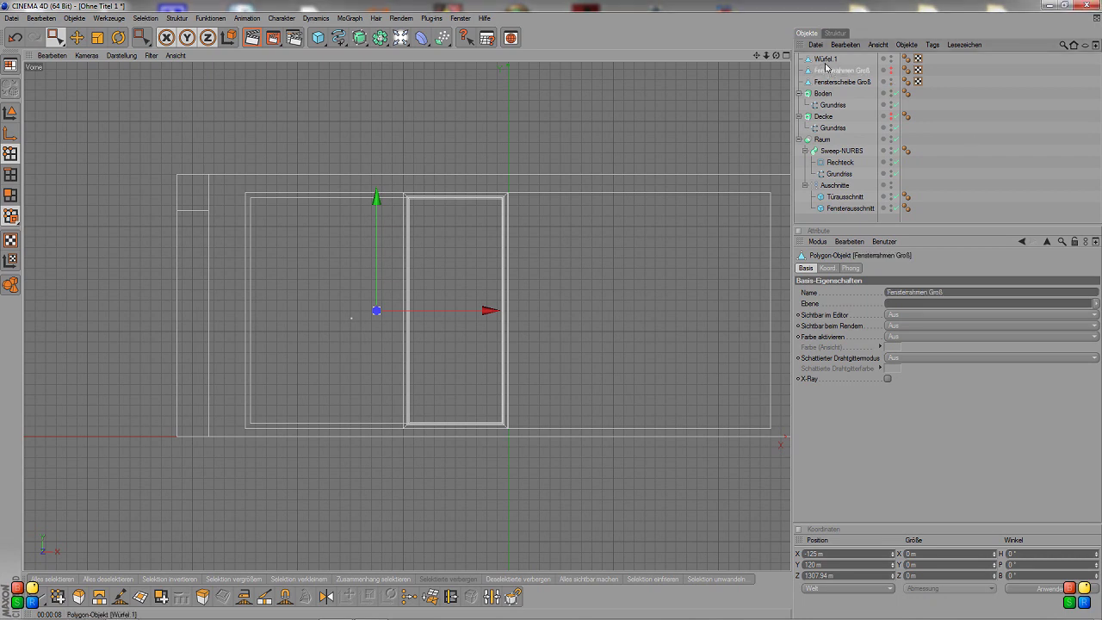
- Rename Würfel.1 to Fensterrahmen Klein, correcting a capital R in 'Rahmen'
{"action": "double_click", "coordinate": [826, 60]}
{"action": "type", "text": "FensterRa"}
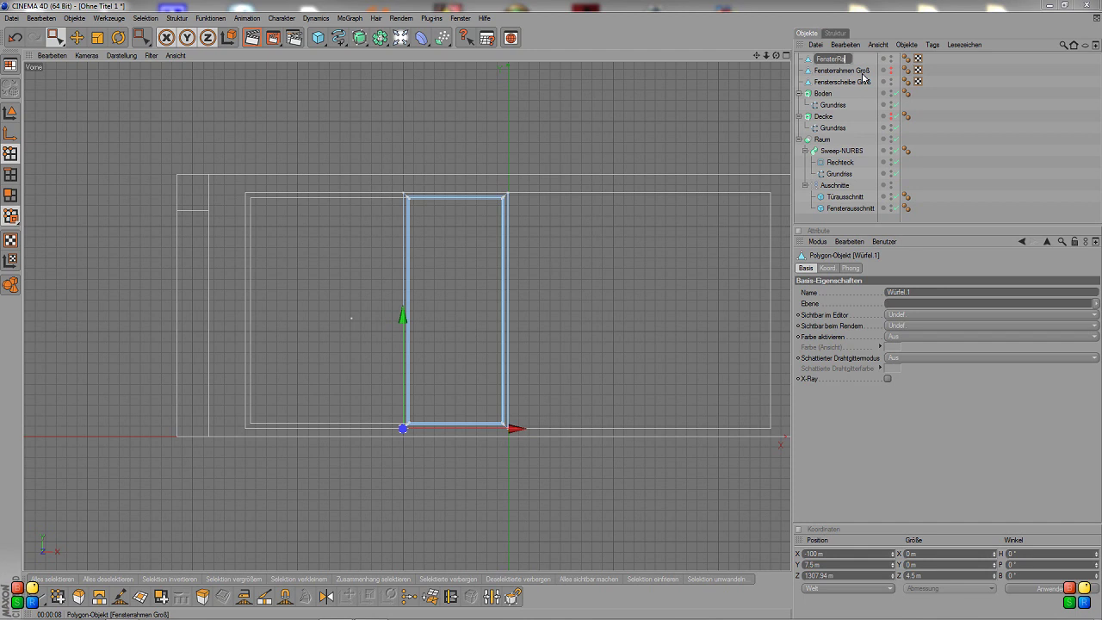
{"action": "type", "text": "hmen"}
{"action": "type", "text": " Klein"}
{"action": "key", "text": "Return"}
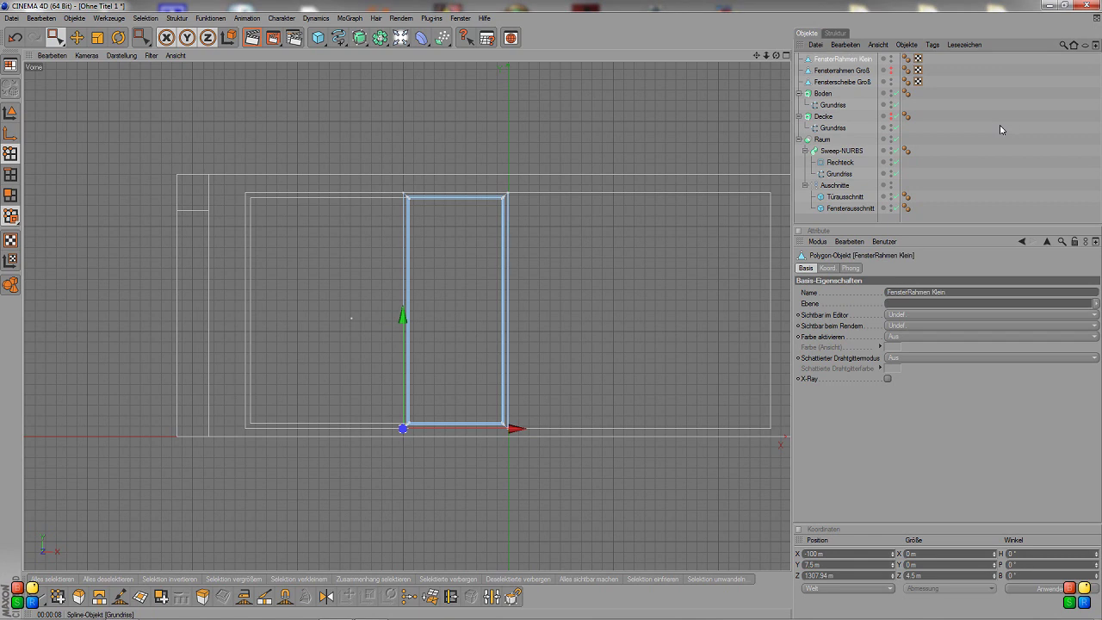
{"action": "double_click", "coordinate": [835, 60]}
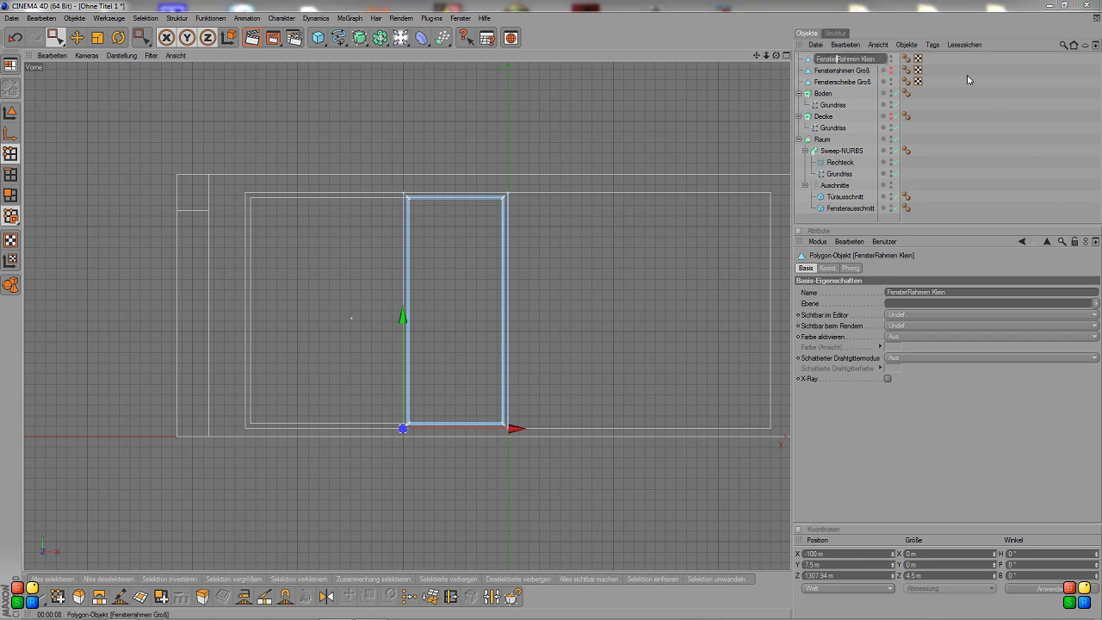
{"action": "key", "text": "Delete"}
{"action": "type", "text": "r"}
{"action": "key", "text": "Return"}
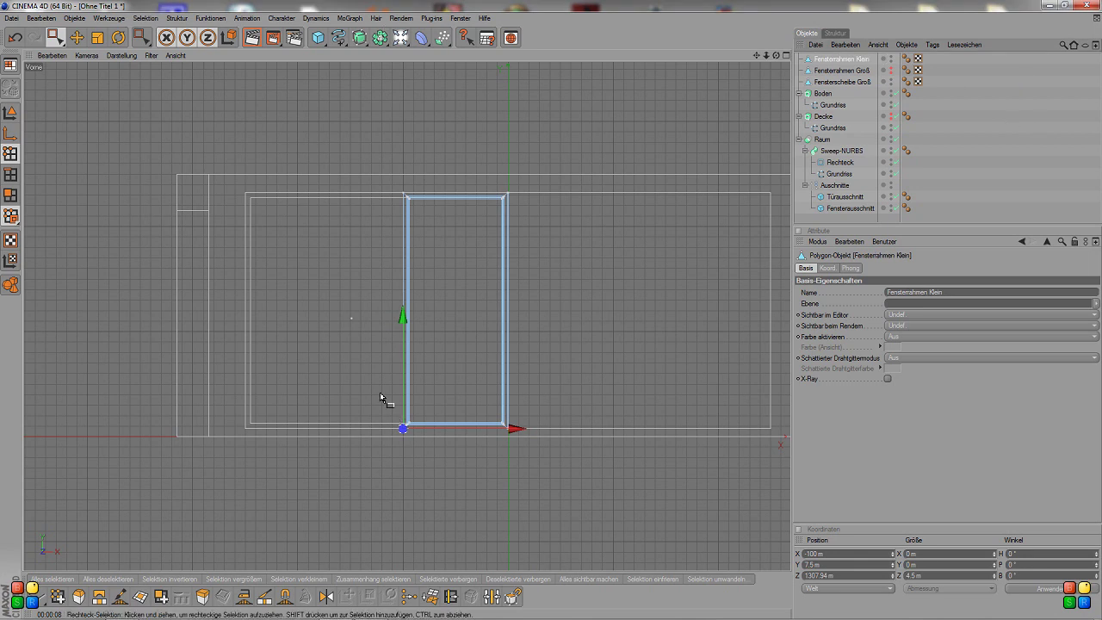
- Return to Model mode and run the CenterAxis plug-in on Fensterrahmen Klein
{"action": "left_click", "coordinate": [11, 112]}
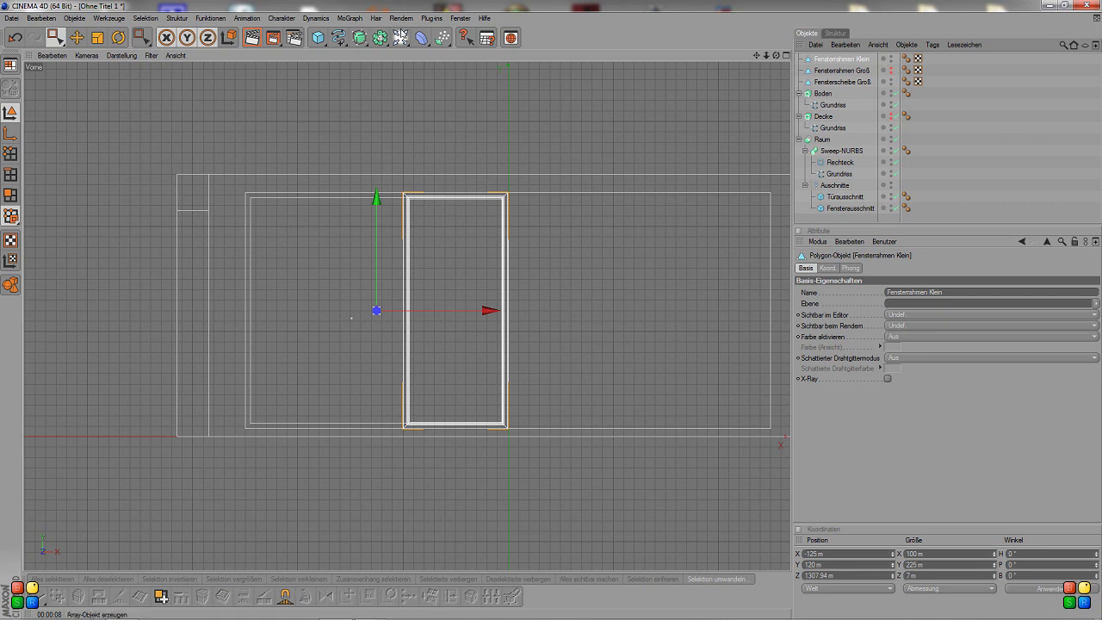
{"action": "left_click", "coordinate": [431, 18]}
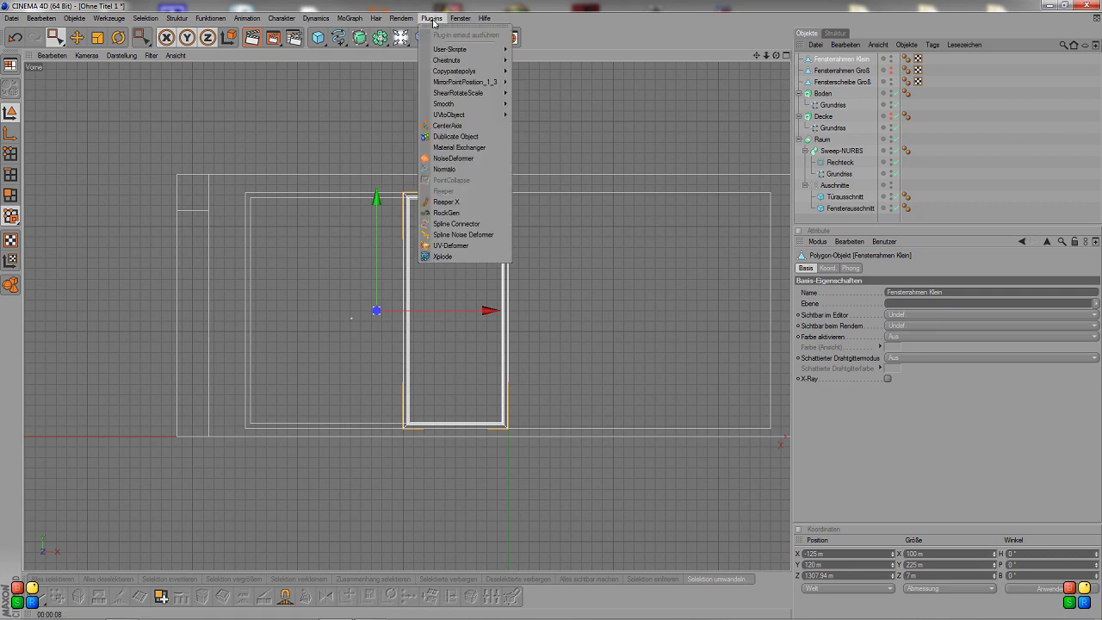
{"action": "left_click", "coordinate": [444, 126]}
{"action": "left_click", "coordinate": [435, 163]}
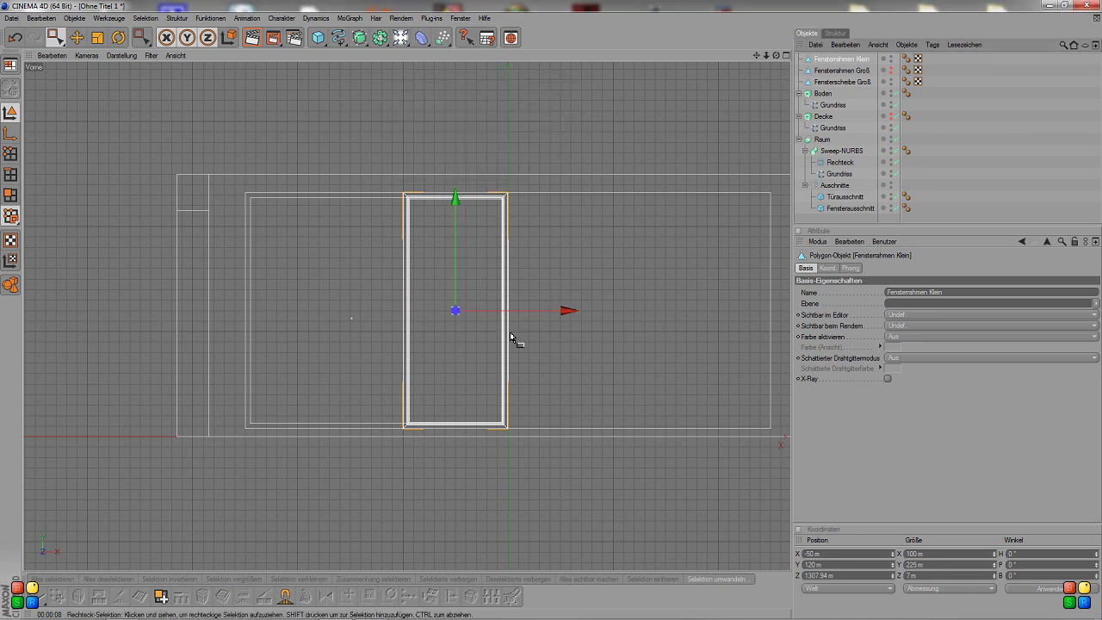
- Move Fensterrahmen Klein to the wall's right side at X 200 m
{"action": "left_click_drag", "start_coordinate": [756, 55], "coordinate": [613, 49]}
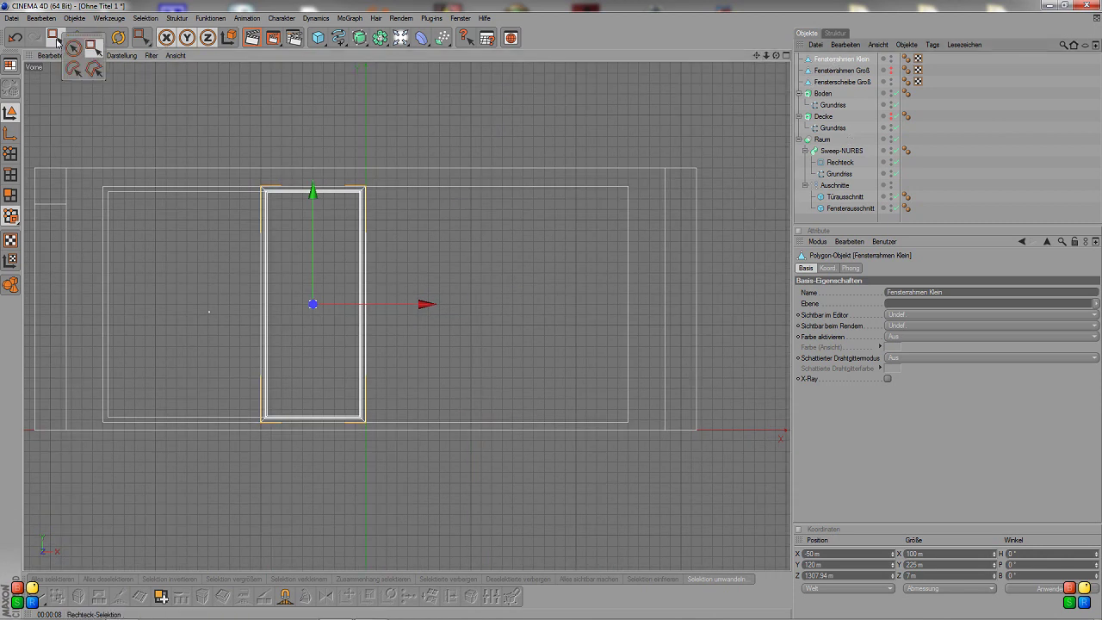
{"action": "left_click", "coordinate": [76, 37]}
{"action": "left_click_drag", "start_coordinate": [401, 303], "coordinate": [662, 303]}
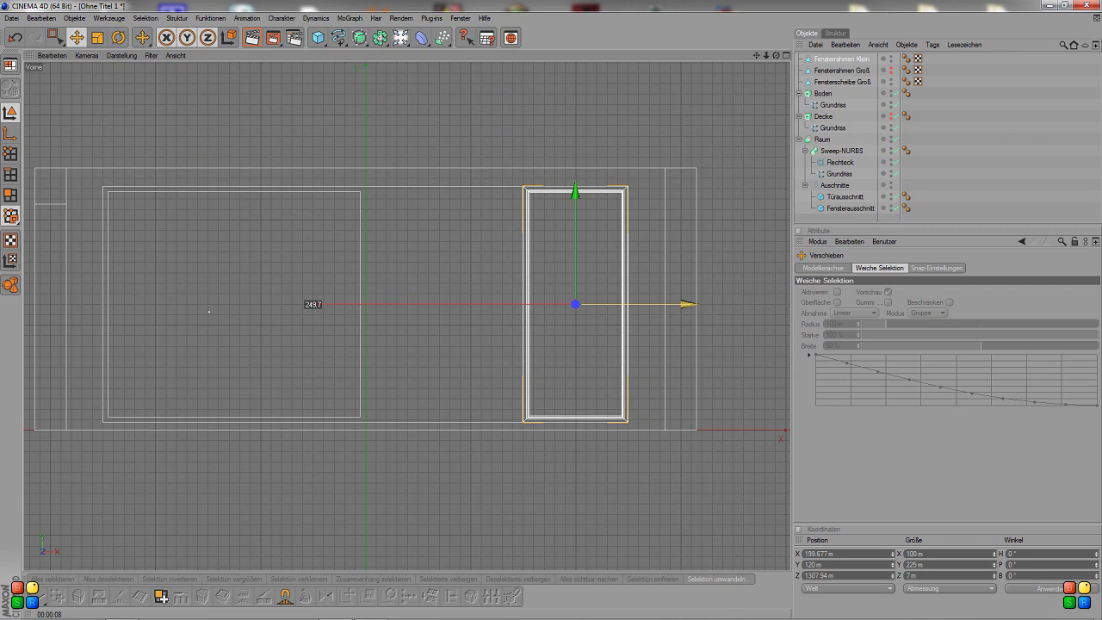
{"action": "scroll", "coordinate": [681, 290], "scroll_direction": "up", "scroll_amount": 1}
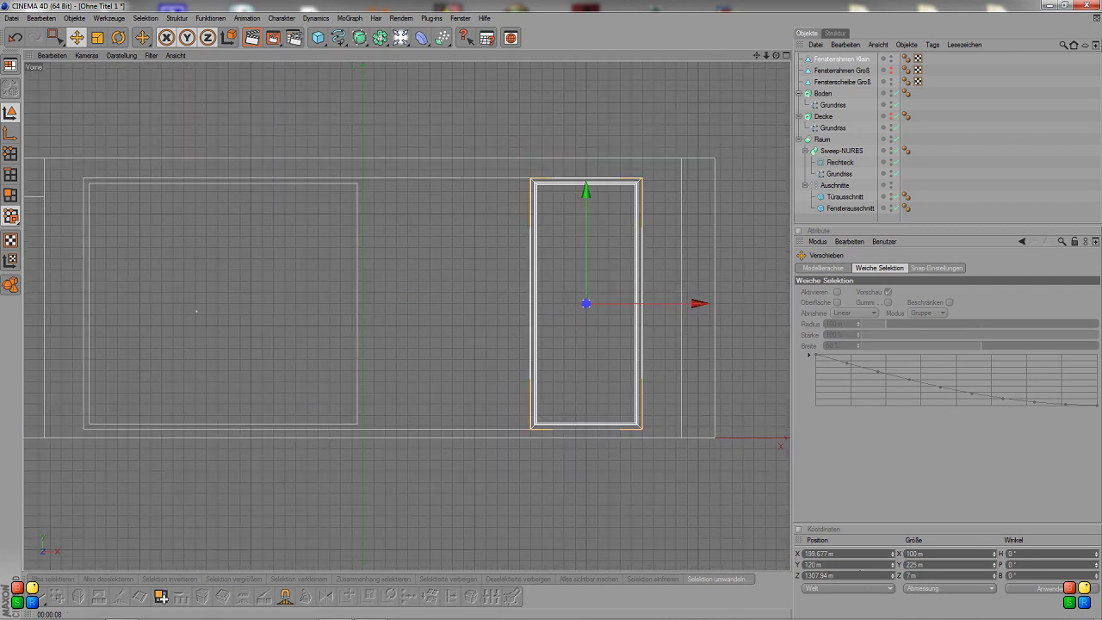
{"action": "double_click", "coordinate": [847, 554]}
{"action": "type", "text": "1"}
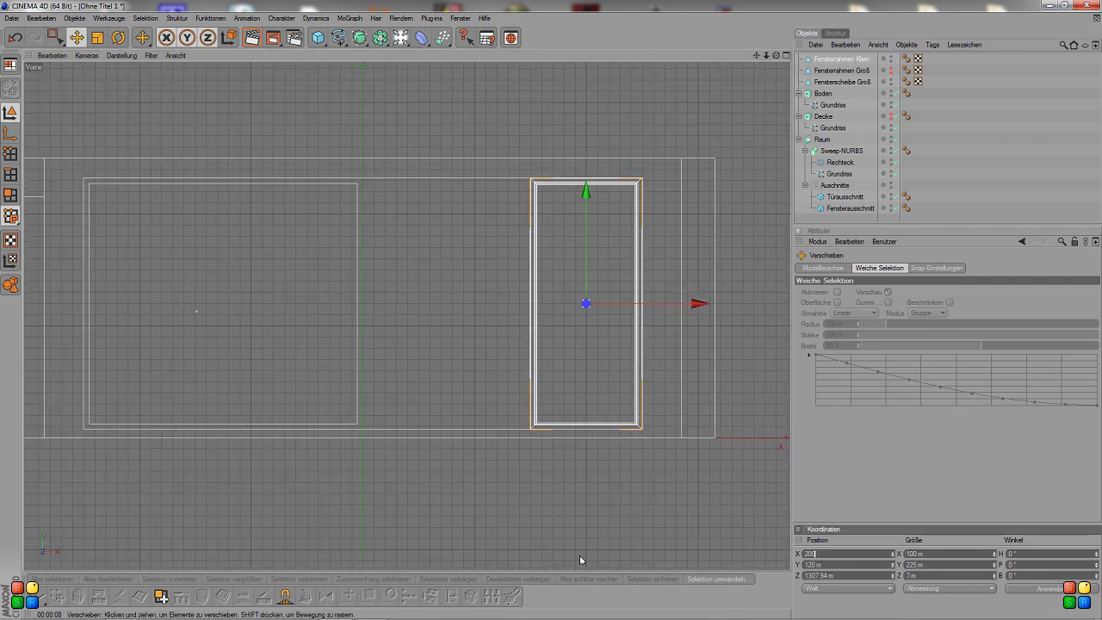
{"action": "key", "text": "Return"}
- Frame the small window frame in view and make Fensterrahmen Groß visible again
{"action": "scroll", "coordinate": [753, 181], "scroll_direction": "up", "scroll_amount": 2}
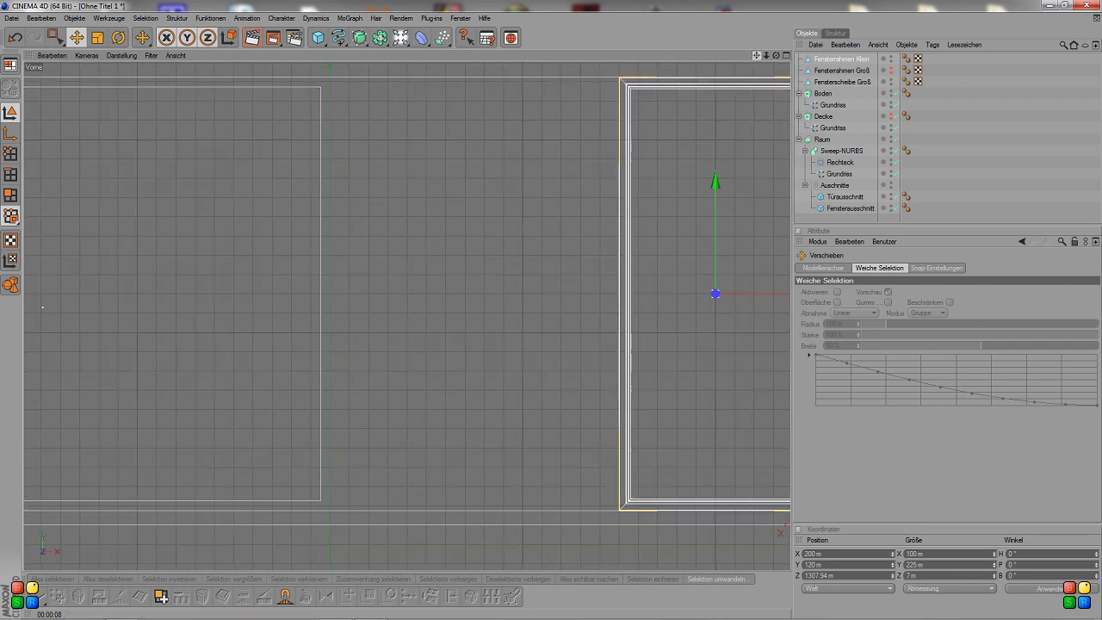
{"action": "left_click_drag", "start_coordinate": [761, 60], "coordinate": [626, 287]}
{"action": "scroll", "coordinate": [626, 287], "scroll_direction": "up", "scroll_amount": 3}
{"action": "scroll", "coordinate": [626, 287], "scroll_direction": "down", "scroll_amount": 1}
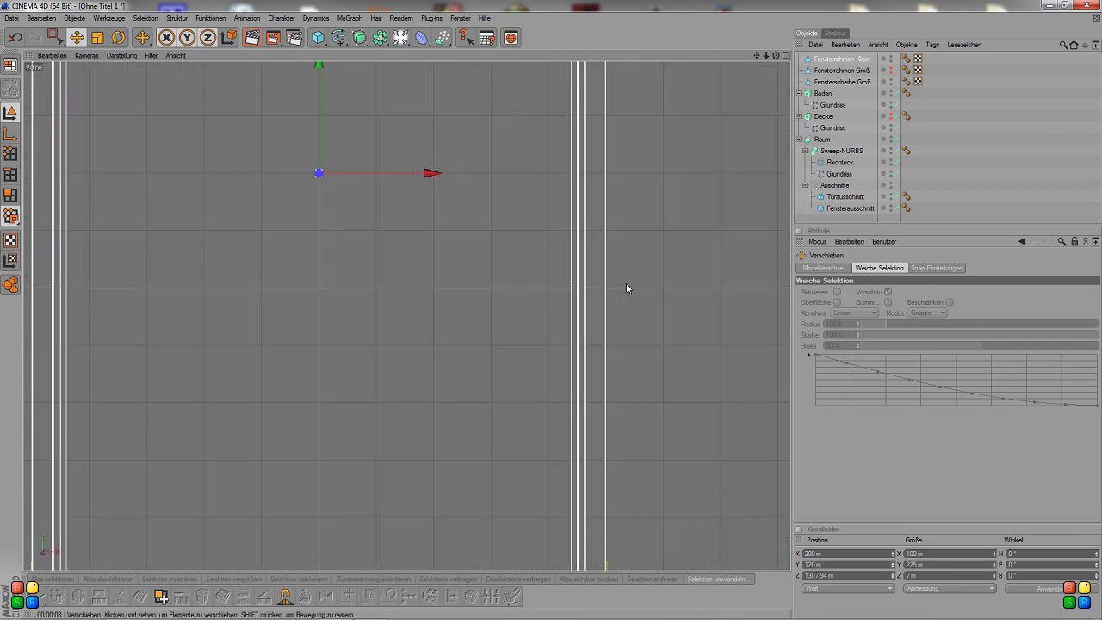
{"action": "scroll", "coordinate": [594, 270], "scroll_direction": "down", "scroll_amount": 2}
{"action": "scroll", "coordinate": [607, 218], "scroll_direction": "down", "scroll_amount": 1}
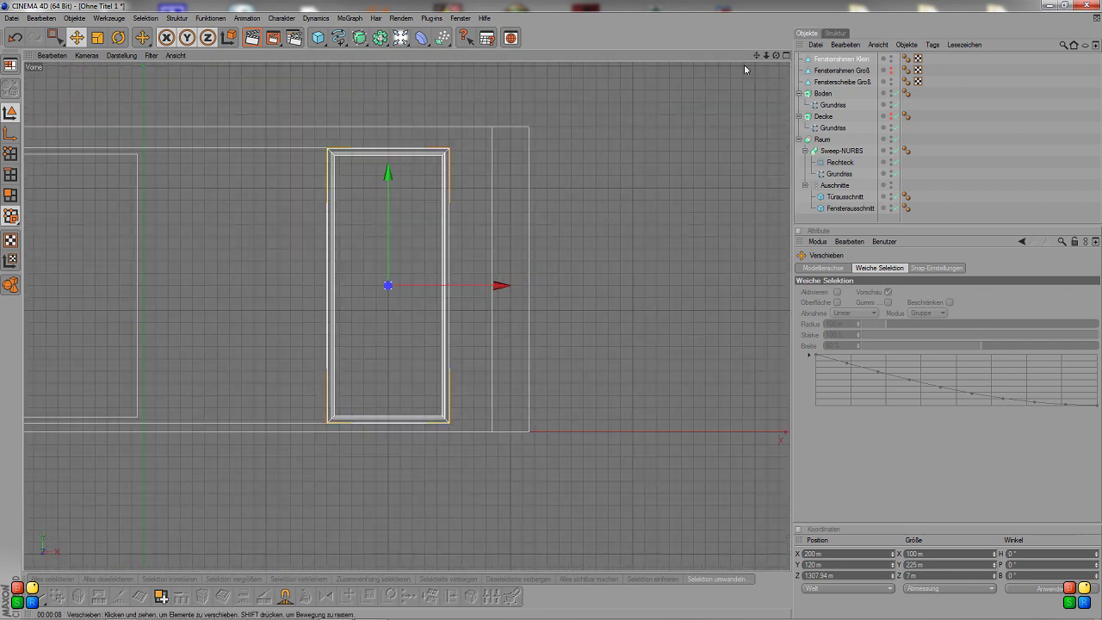
{"action": "left_click_drag", "start_coordinate": [756, 55], "coordinate": [1093, 74]}
{"action": "left_click_drag", "start_coordinate": [756, 55], "coordinate": [895, 76]}
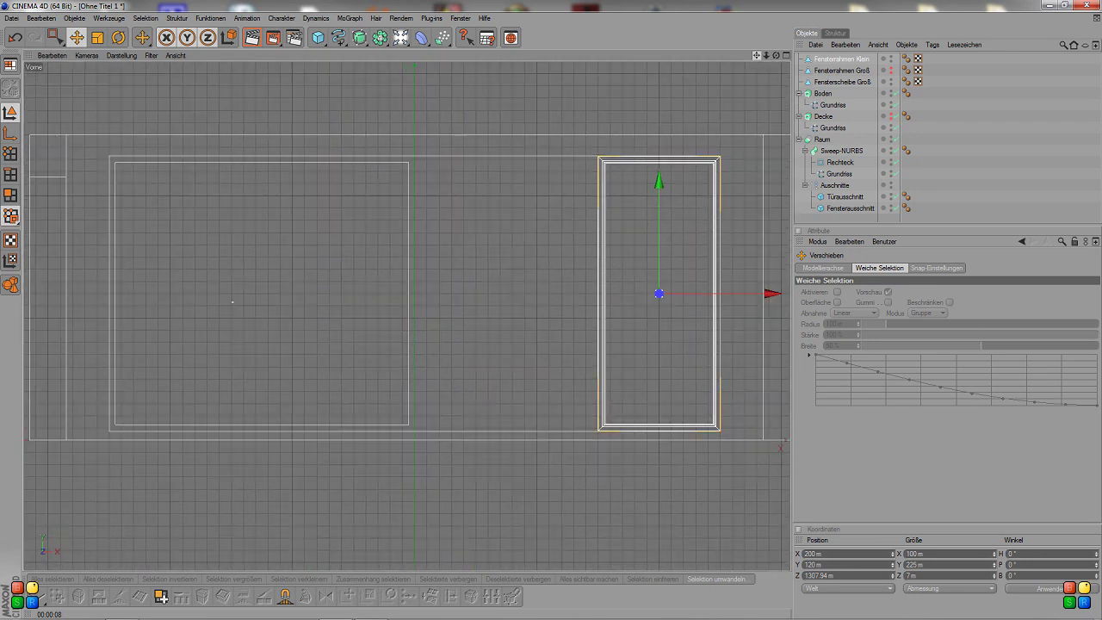
{"action": "left_click", "coordinate": [892, 69]}
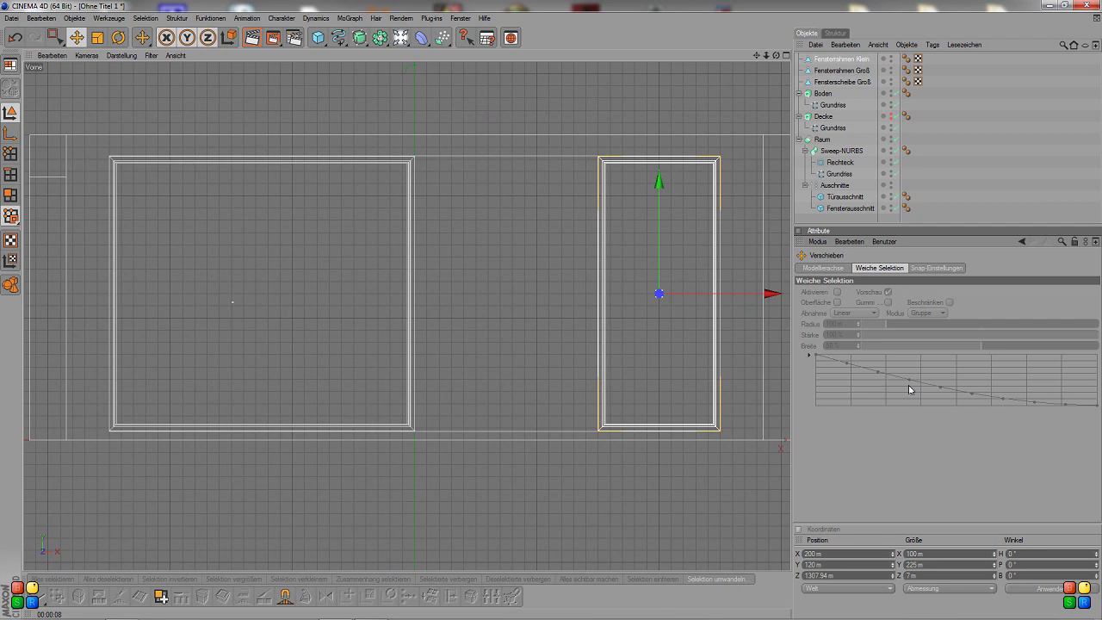
- Select the large glass pane Fensterscheibe Groß and maximise the Front view
{"action": "left_click", "coordinate": [786, 55]}
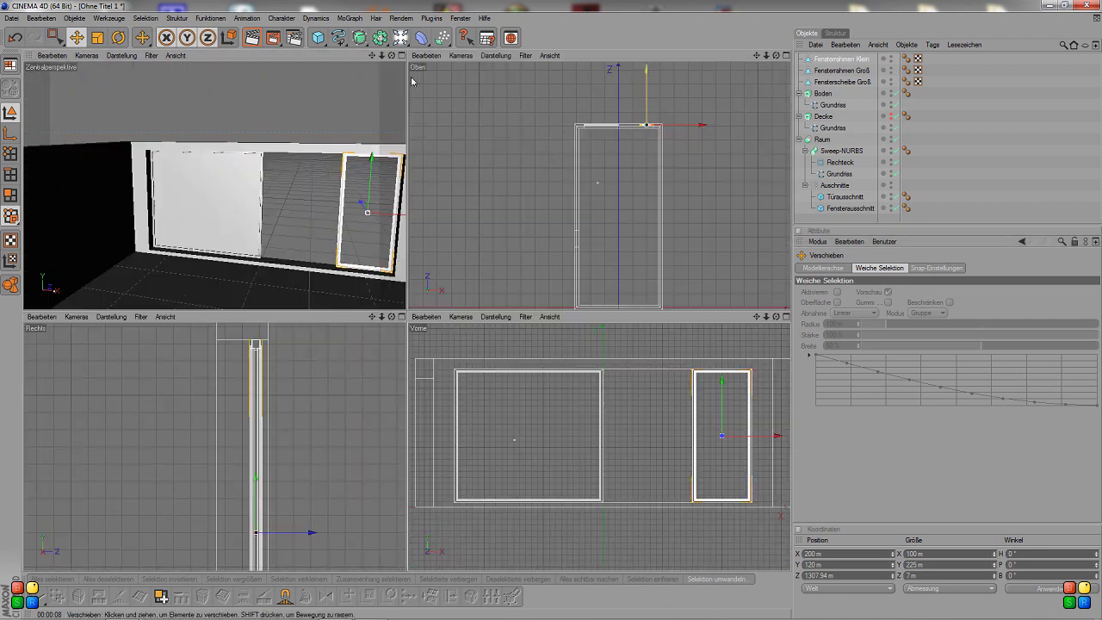
{"action": "left_click", "coordinate": [402, 55]}
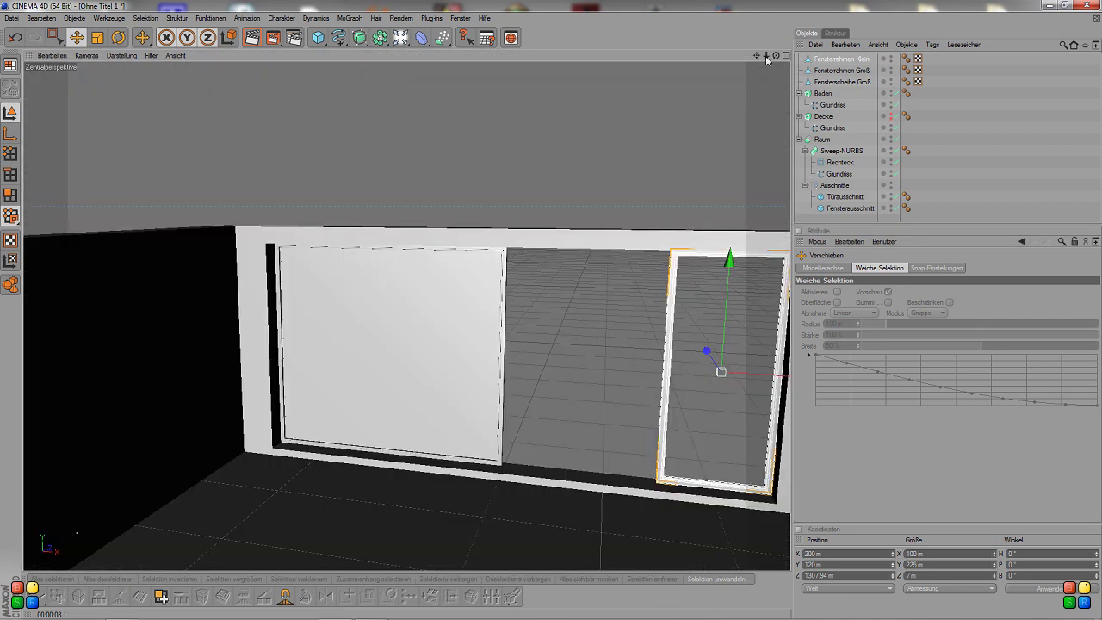
{"action": "left_click_drag", "start_coordinate": [762, 57], "coordinate": [762, 82]}
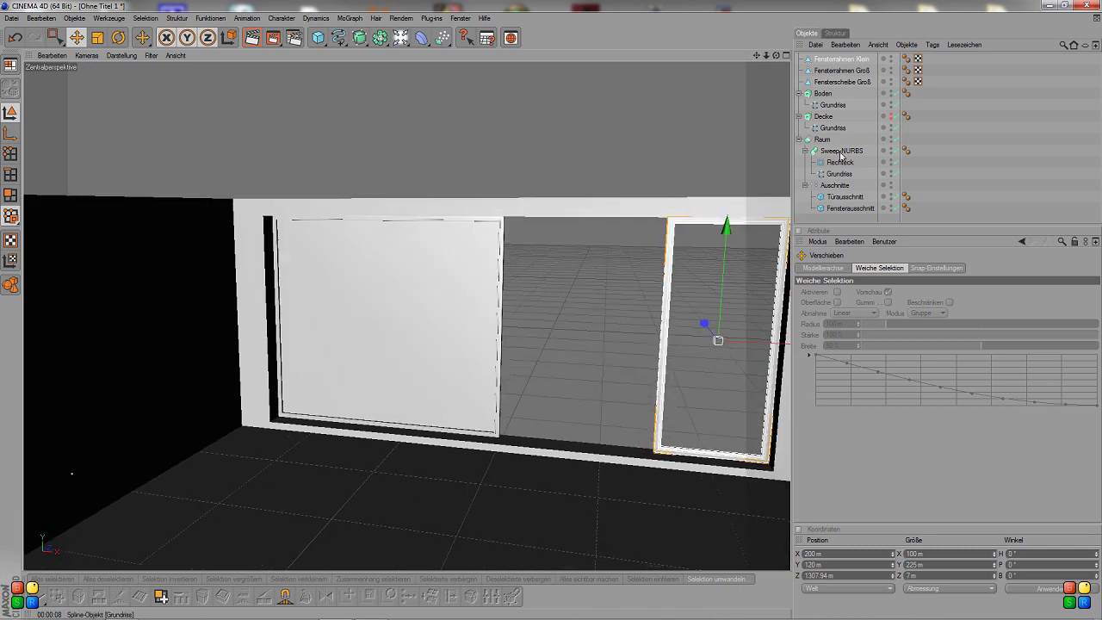
{"action": "left_click", "coordinate": [842, 81]}
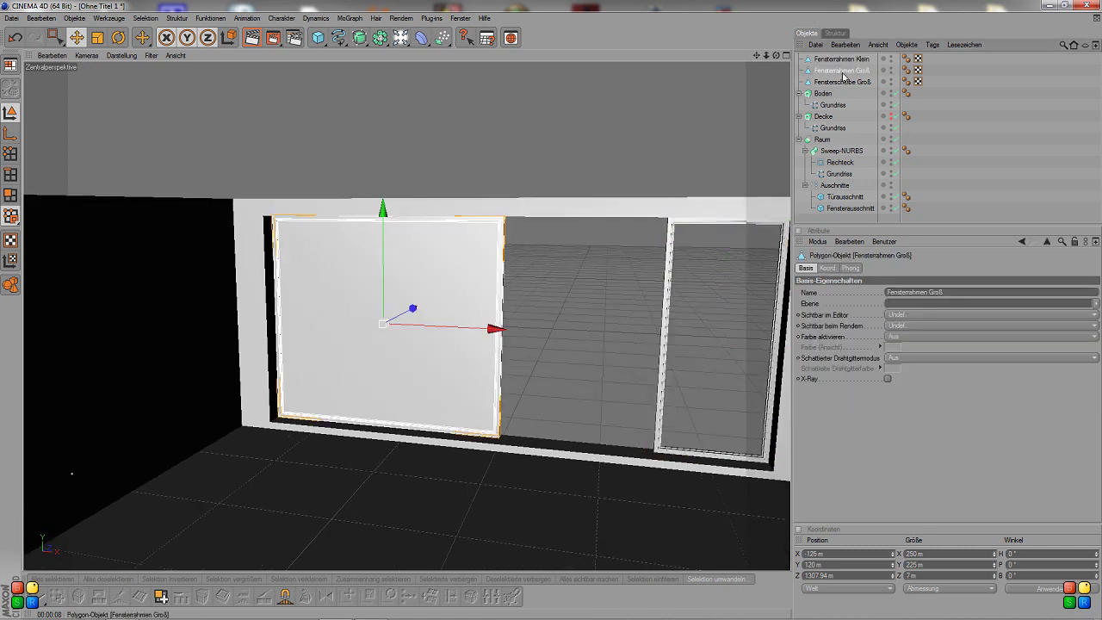
{"action": "left_click", "coordinate": [786, 57]}
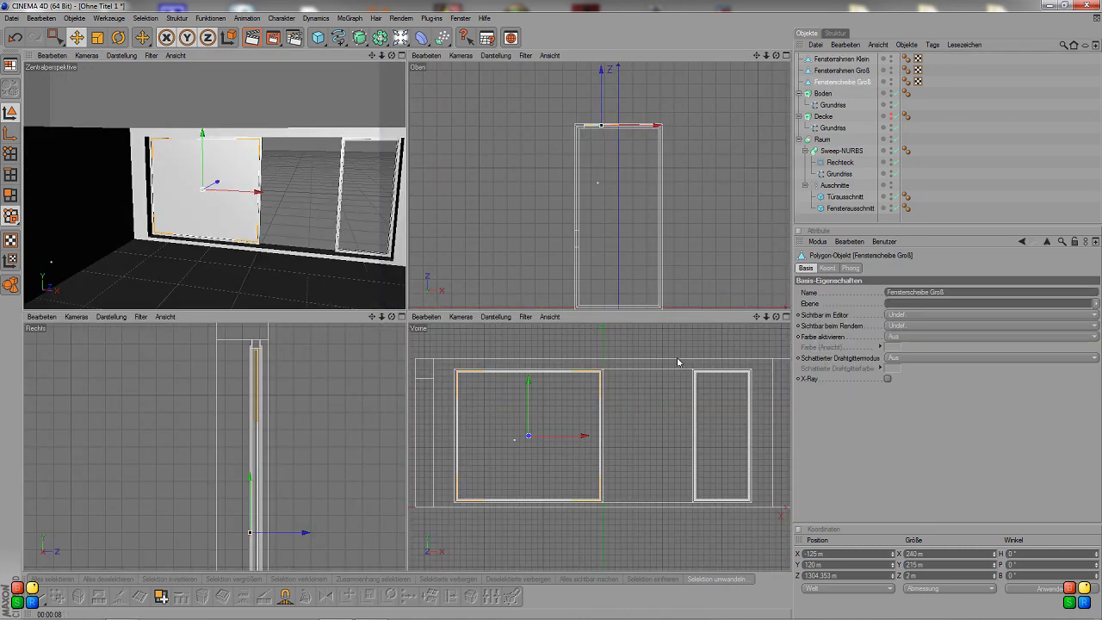
{"action": "left_click", "coordinate": [785, 317]}
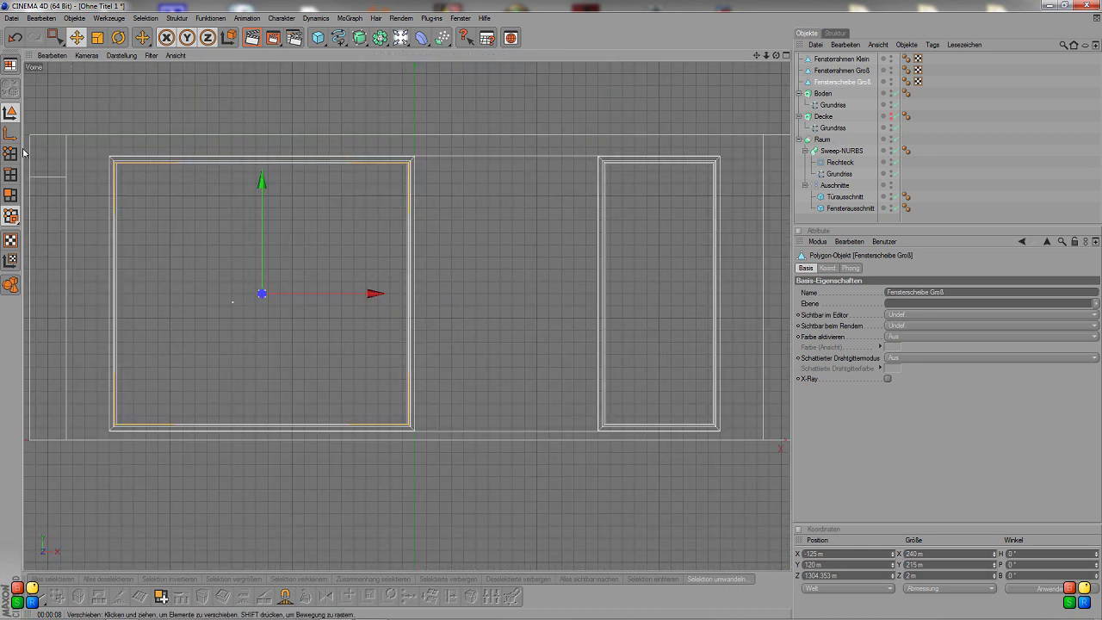
- Trial-shift the pane's left-edge points, then undo to keep its full 240 m width
{"action": "left_click", "coordinate": [54, 37]}
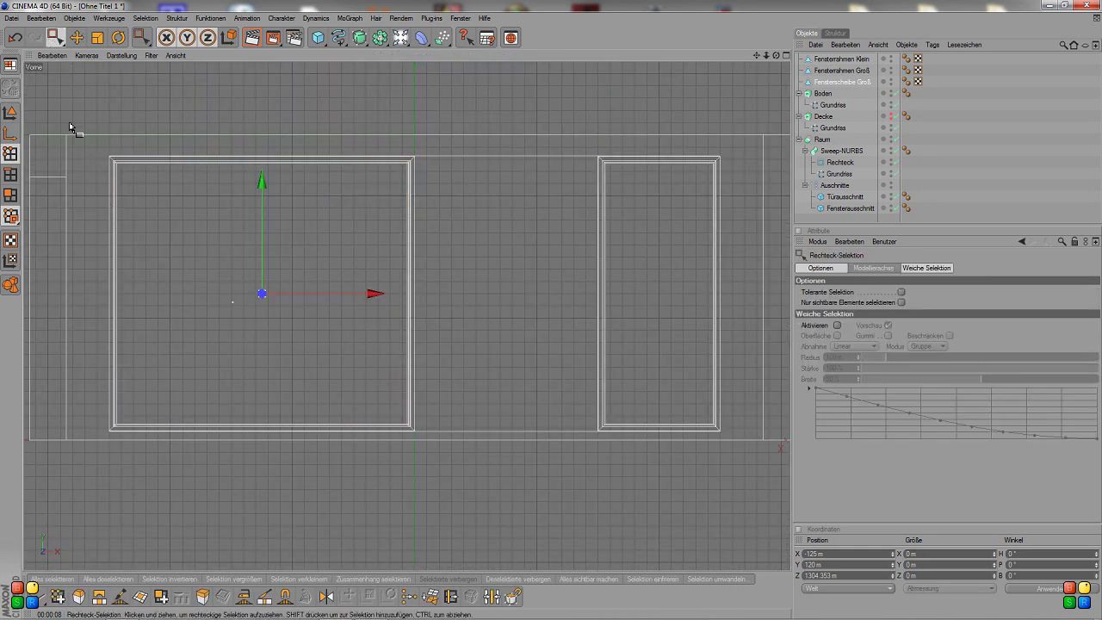
{"action": "left_click_drag", "start_coordinate": [69, 119], "coordinate": [170, 384]}
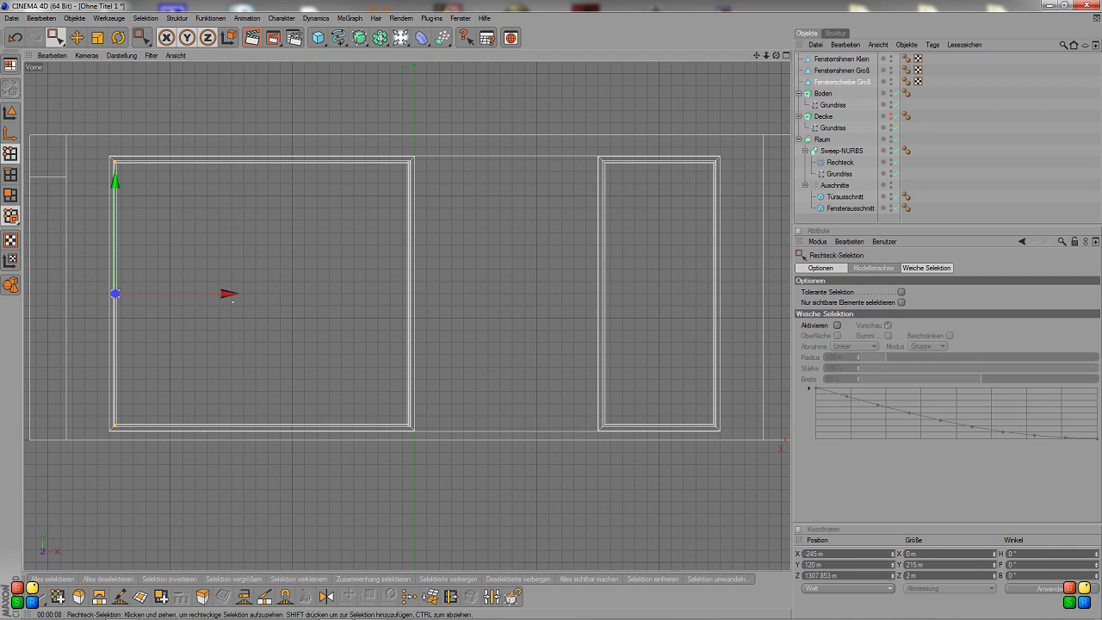
{"action": "left_click", "coordinate": [824, 553]}
{"action": "type", "text": "+150"}
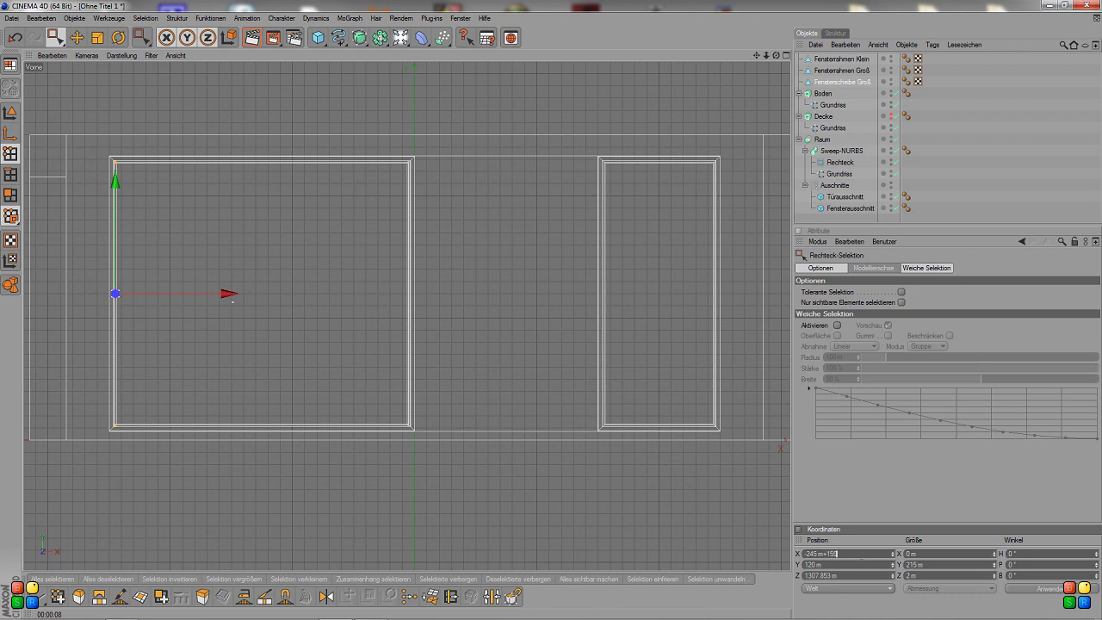
{"action": "key", "text": "Return"}
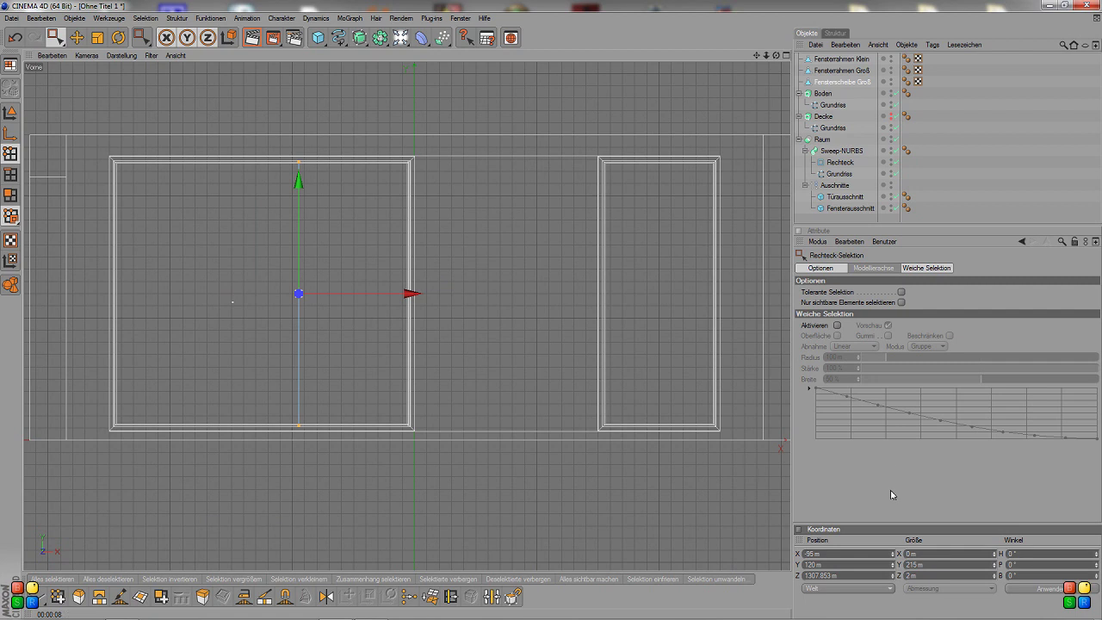
{"action": "left_click", "coordinate": [10, 111]}
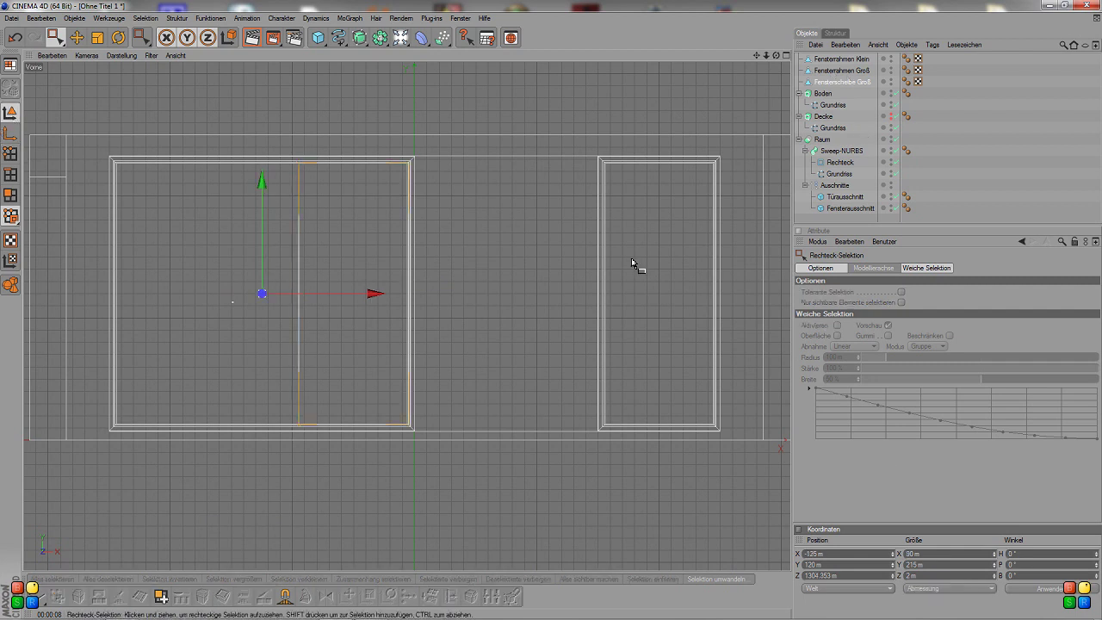
{"action": "left_click", "coordinate": [842, 84]}
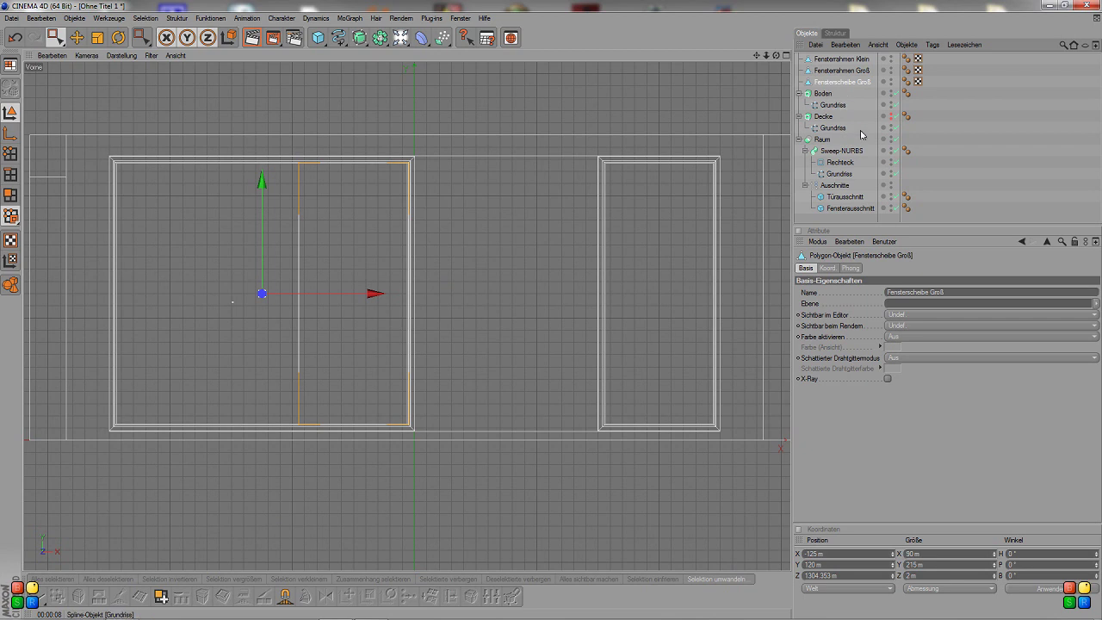
{"action": "key", "text": "ctrl+z"}
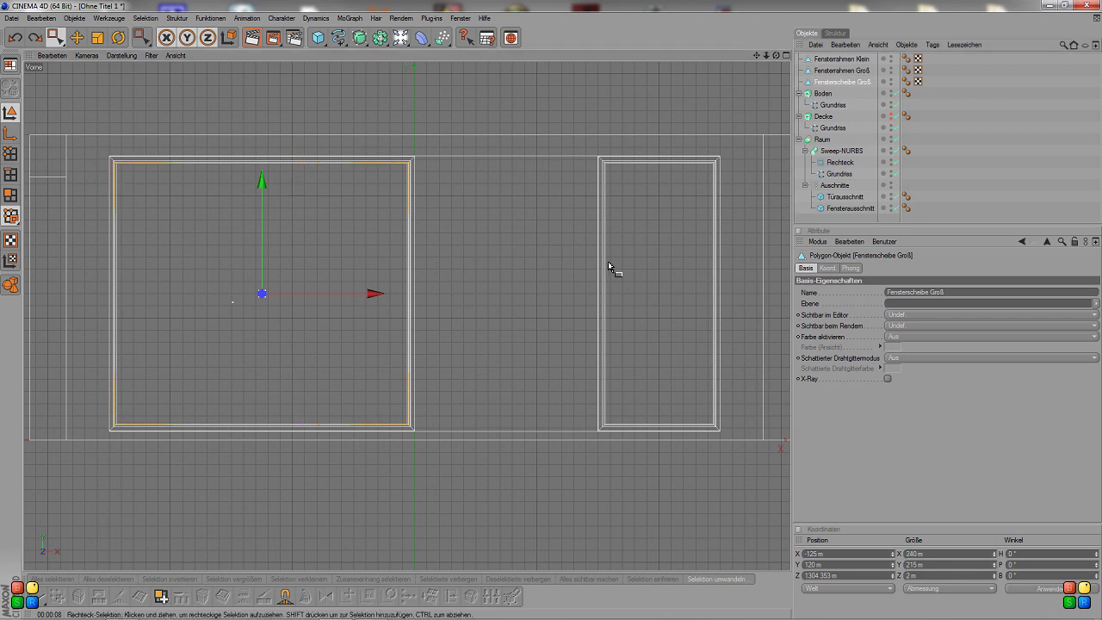
- Duplicate Fensterscheibe Groß and rename the copy Fensterscheibe Klein
{"action": "key", "text": "ctrl+c"}
{"action": "key", "text": "ctrl+v"}
{"action": "double_click", "coordinate": [846, 58]}
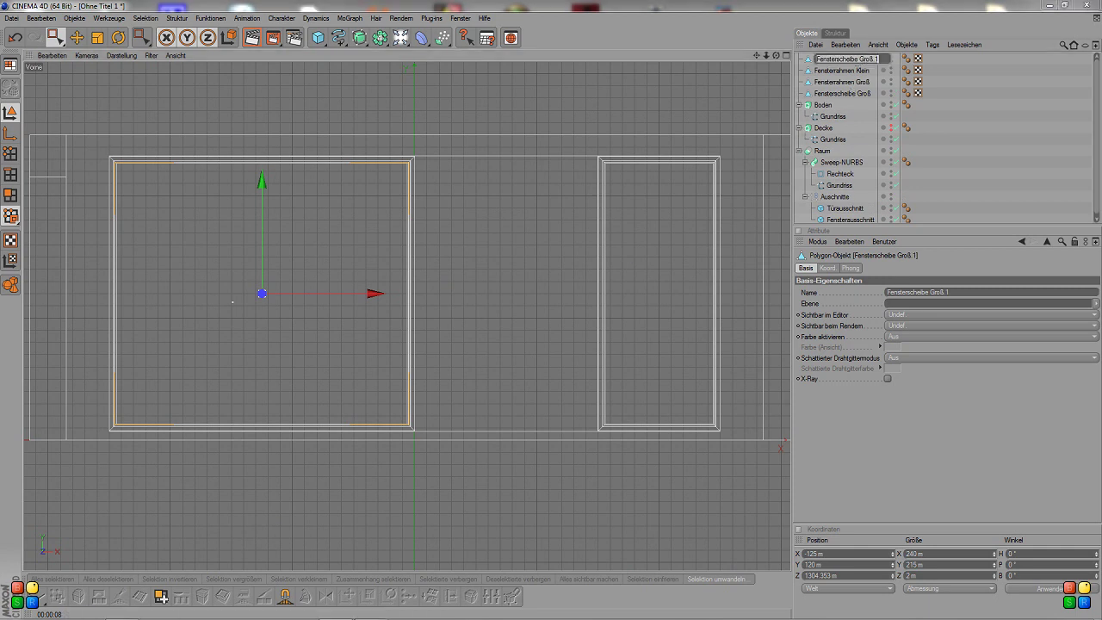
{"action": "double_click", "coordinate": [868, 59]}
{"action": "key", "text": "BackSpace"}
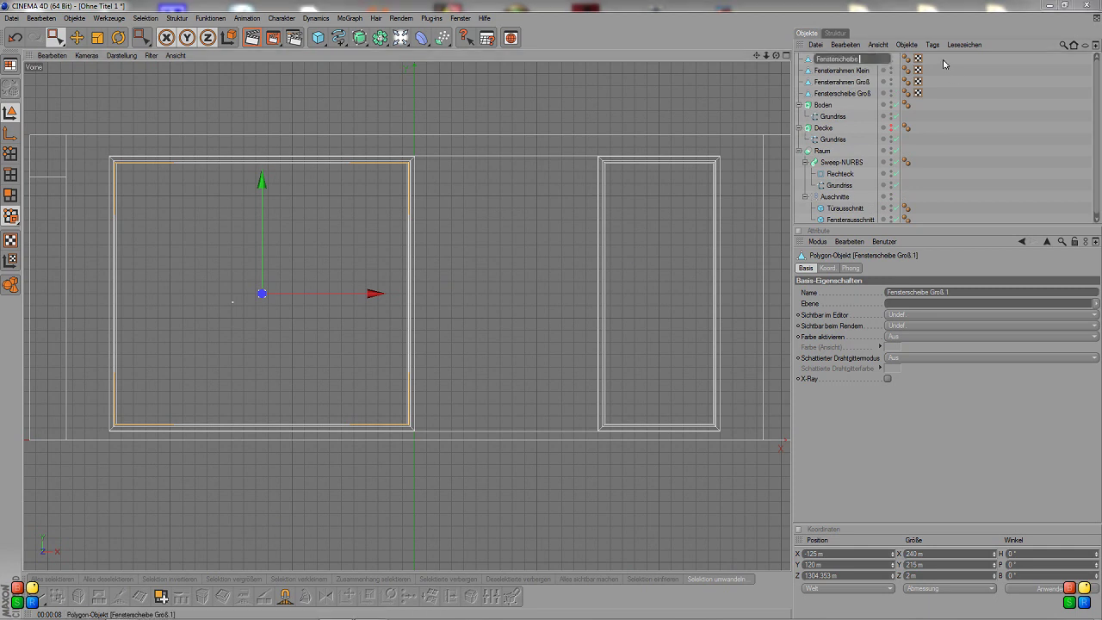
{"action": "type", "text": "Klein"}
{"action": "key", "text": "Return"}
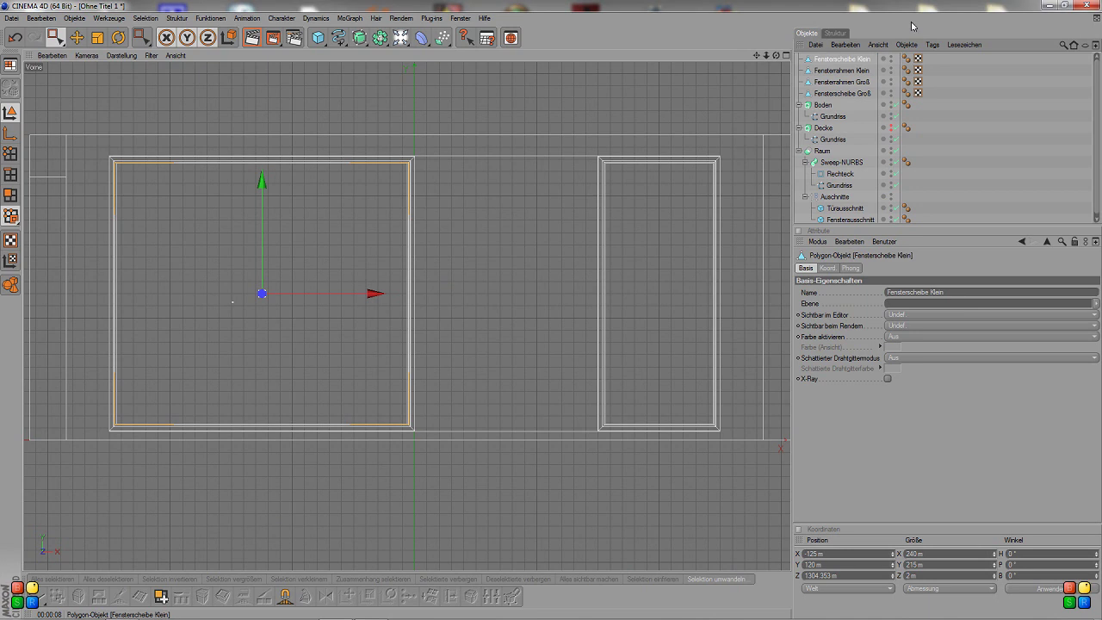
- Move the copy's left-edge points to narrow the pane to 90 m wide
{"action": "left_click", "coordinate": [10, 153]}
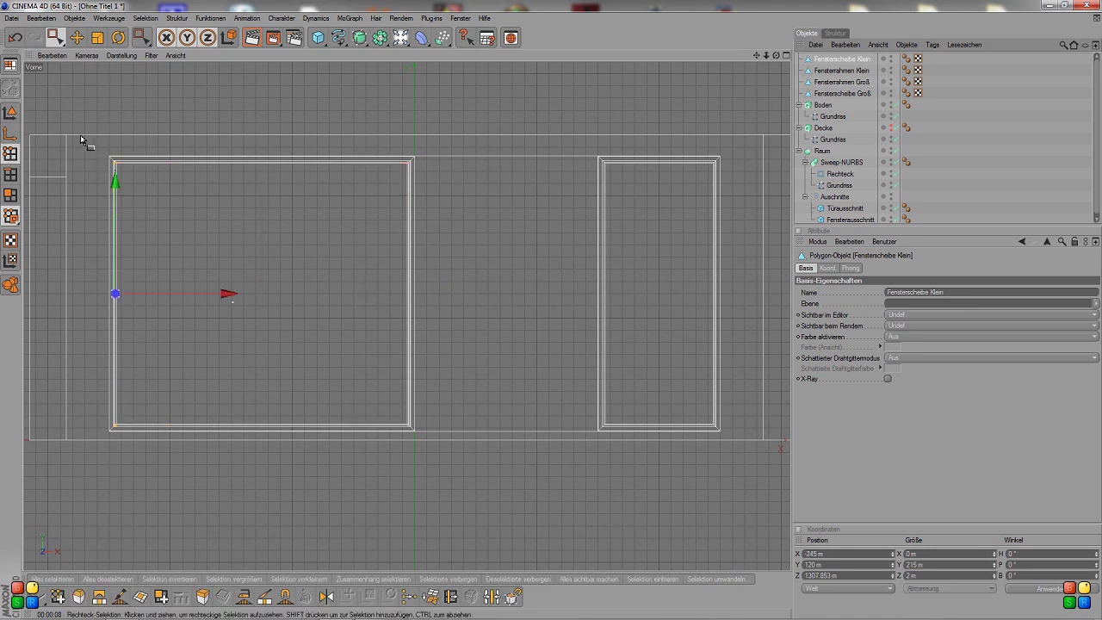
{"action": "left_click_drag", "start_coordinate": [86, 138], "coordinate": [172, 481]}
{"action": "left_click", "coordinate": [848, 554]}
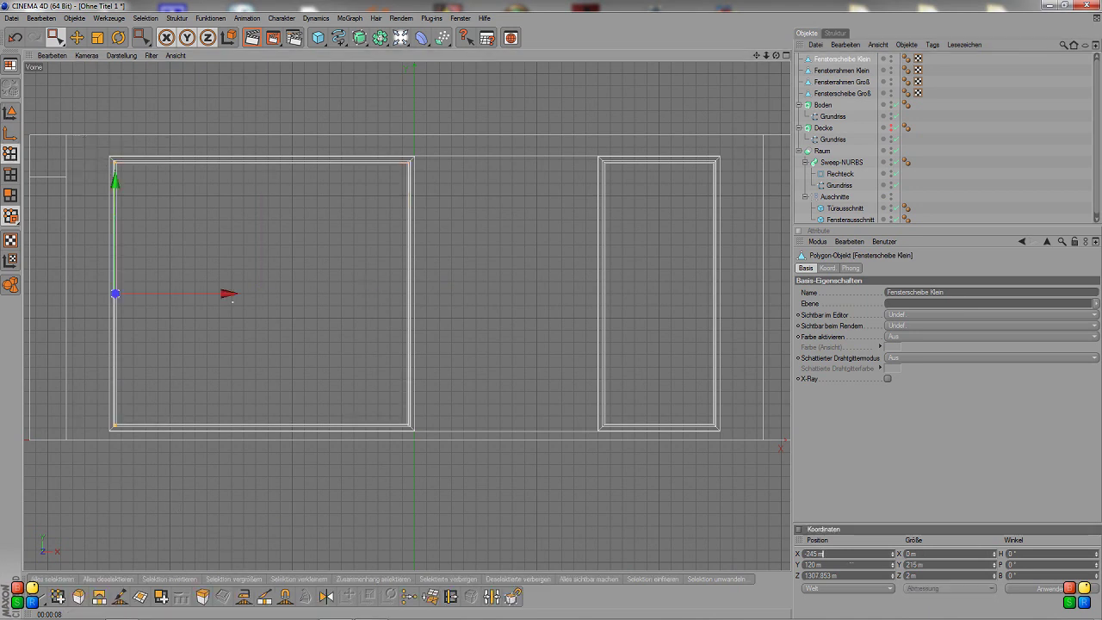
{"action": "type", "text": "96"}
{"action": "key", "text": "Return"}
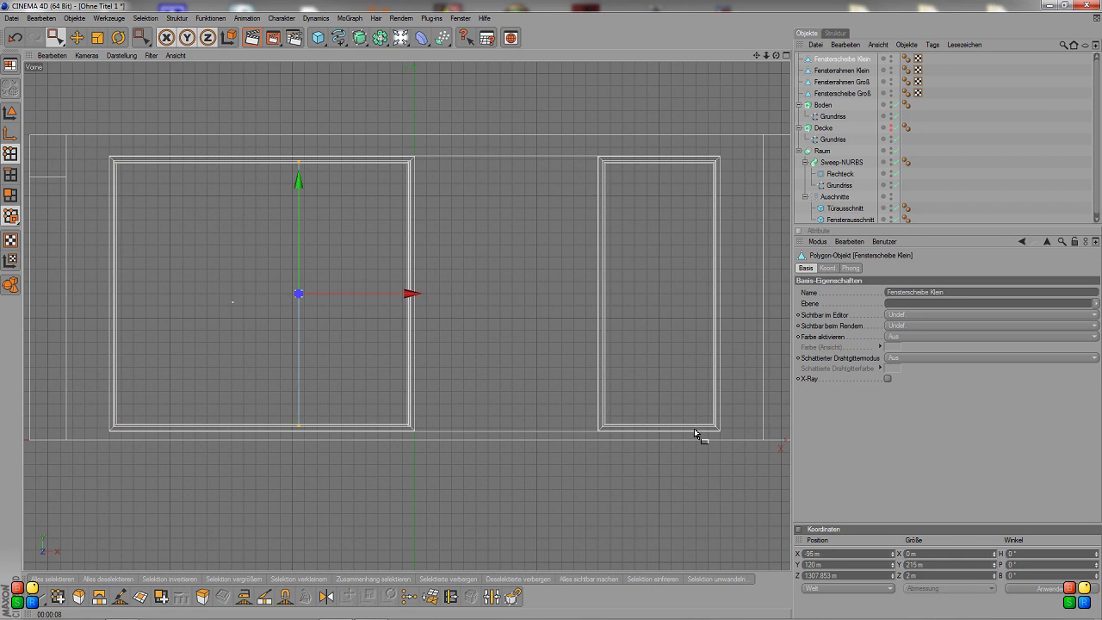
{"action": "left_click", "coordinate": [10, 112]}
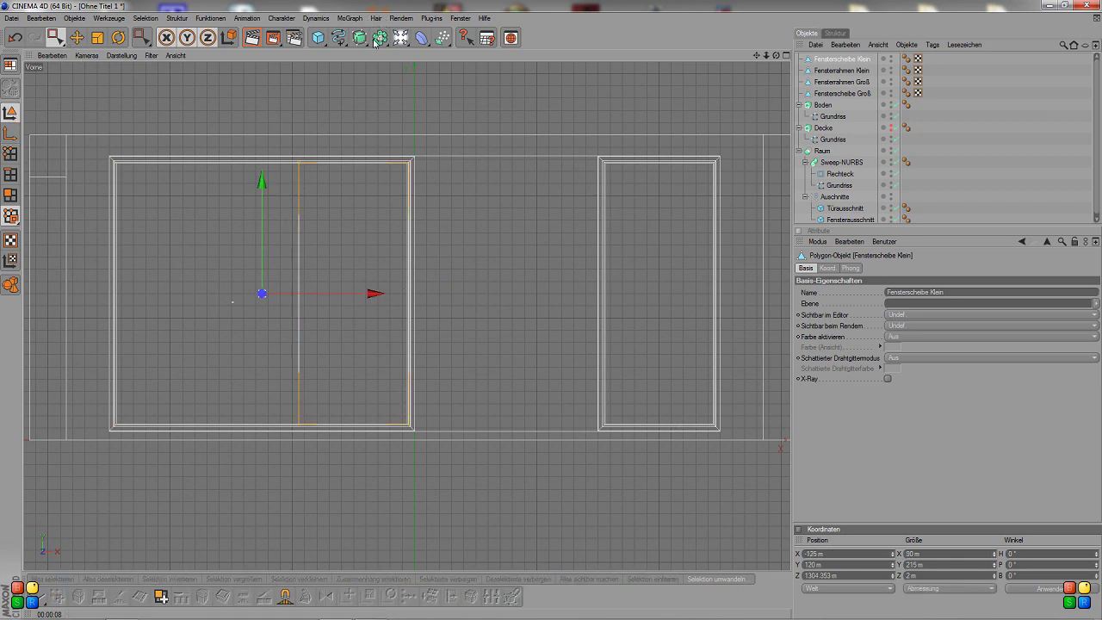
- Centre Fensterscheibe Klein's axis with CenterAxis and place it at X 200 m
{"action": "left_click", "coordinate": [432, 18]}
{"action": "left_click", "coordinate": [482, 126]}
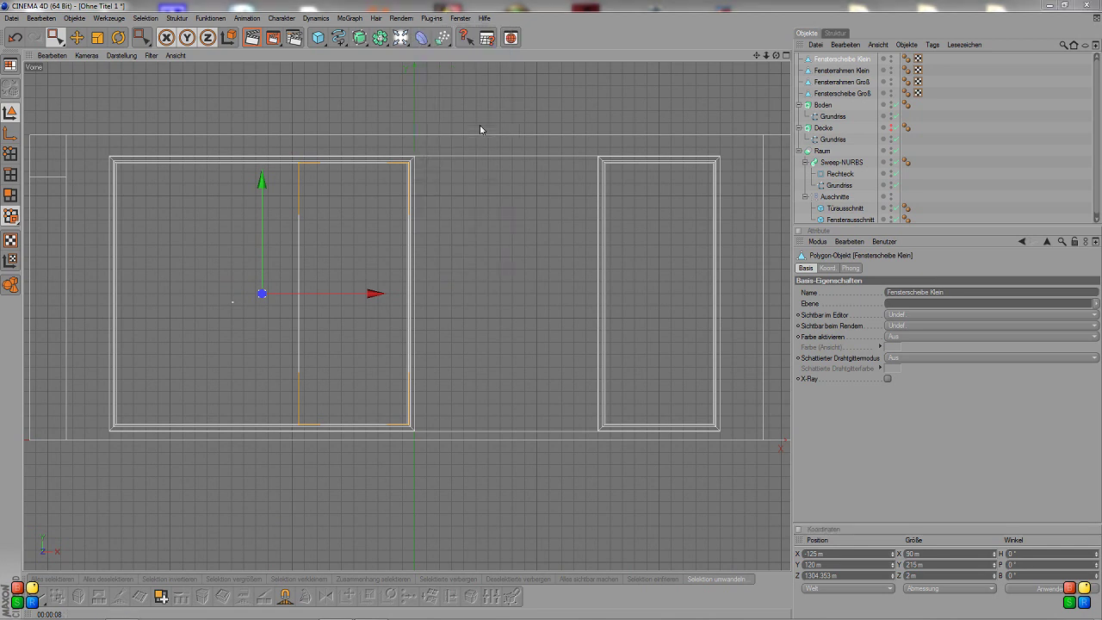
{"action": "left_click", "coordinate": [459, 163]}
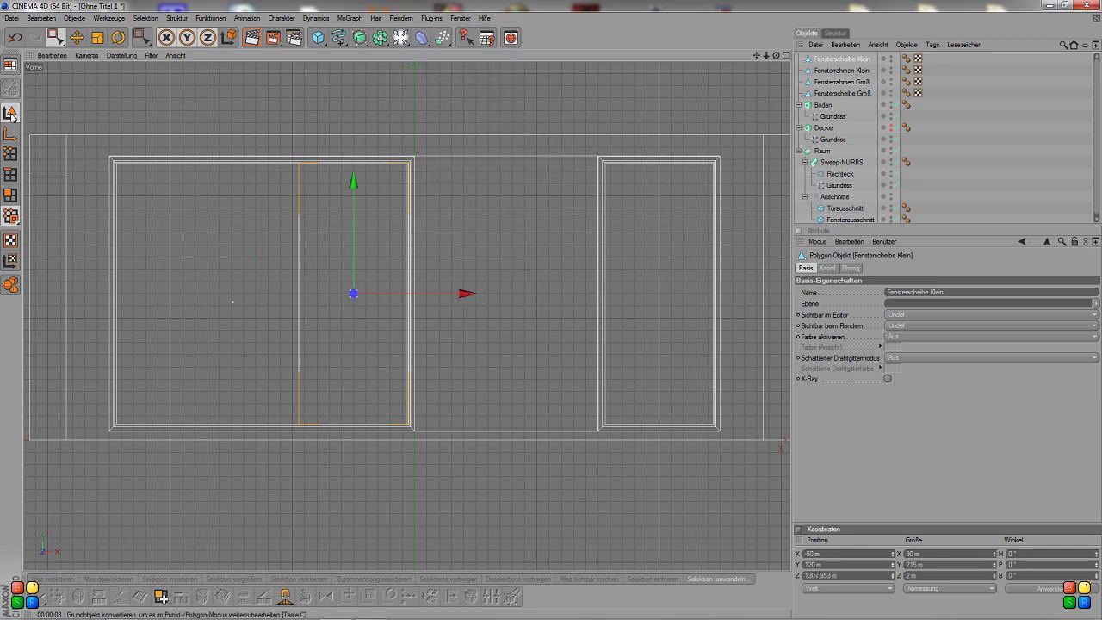
{"action": "left_click", "coordinate": [77, 37]}
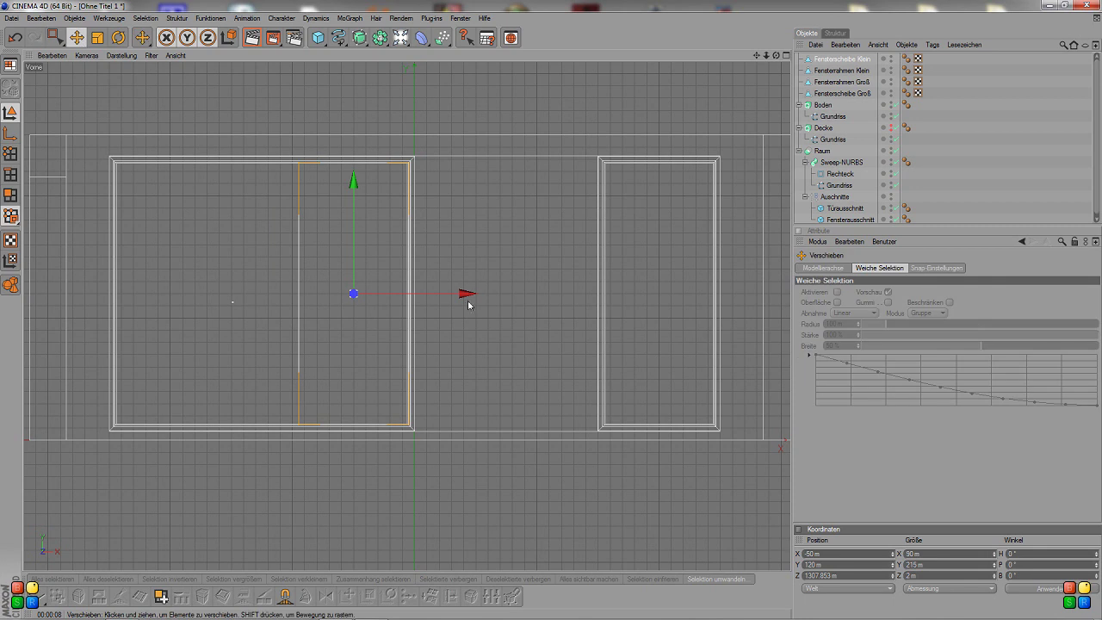
{"action": "left_click_drag", "start_coordinate": [467, 293], "coordinate": [770, 294]}
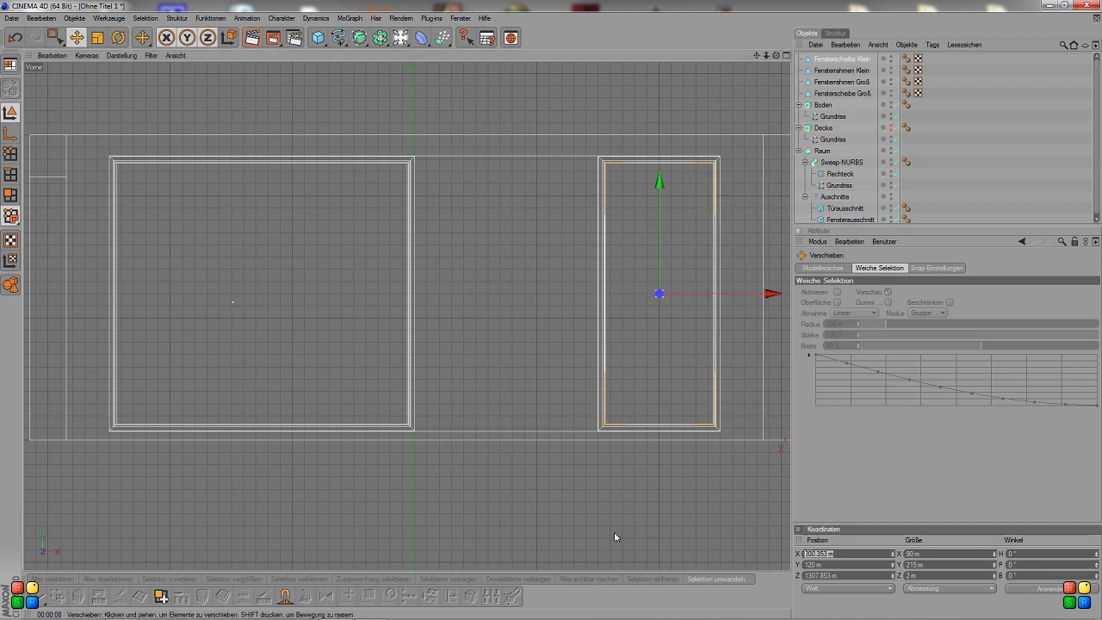
{"action": "type", "text": "200"}
{"action": "key", "text": "Return"}
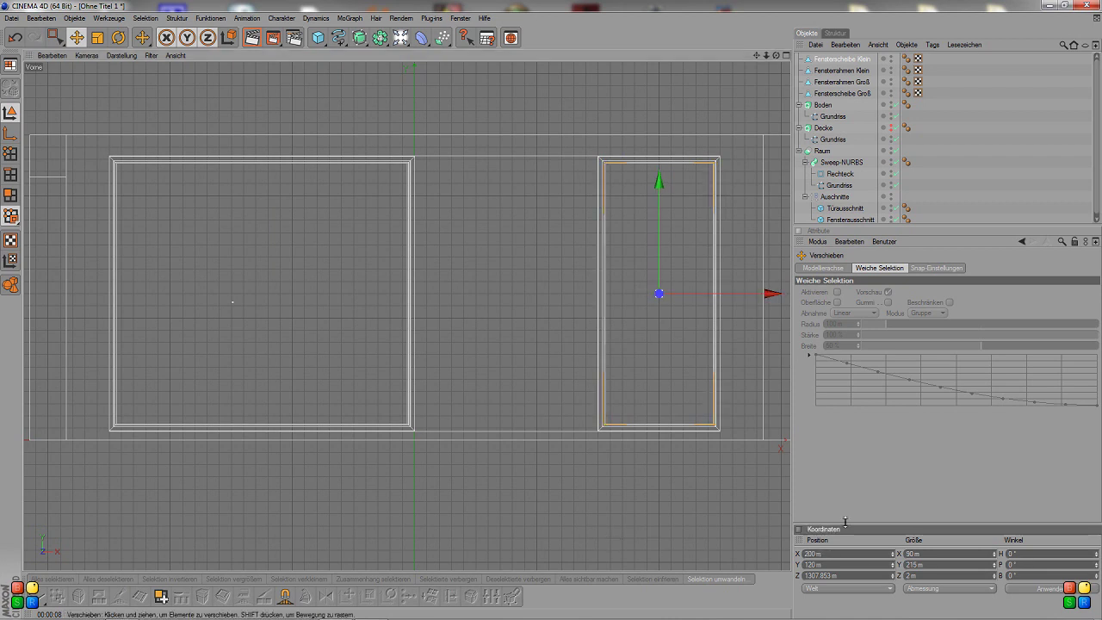
- Maximize the Perspective viewport to show Fensterscheibe Klein in the small window beside the large one
{"action": "middle_click", "coordinate": [534, 86]}
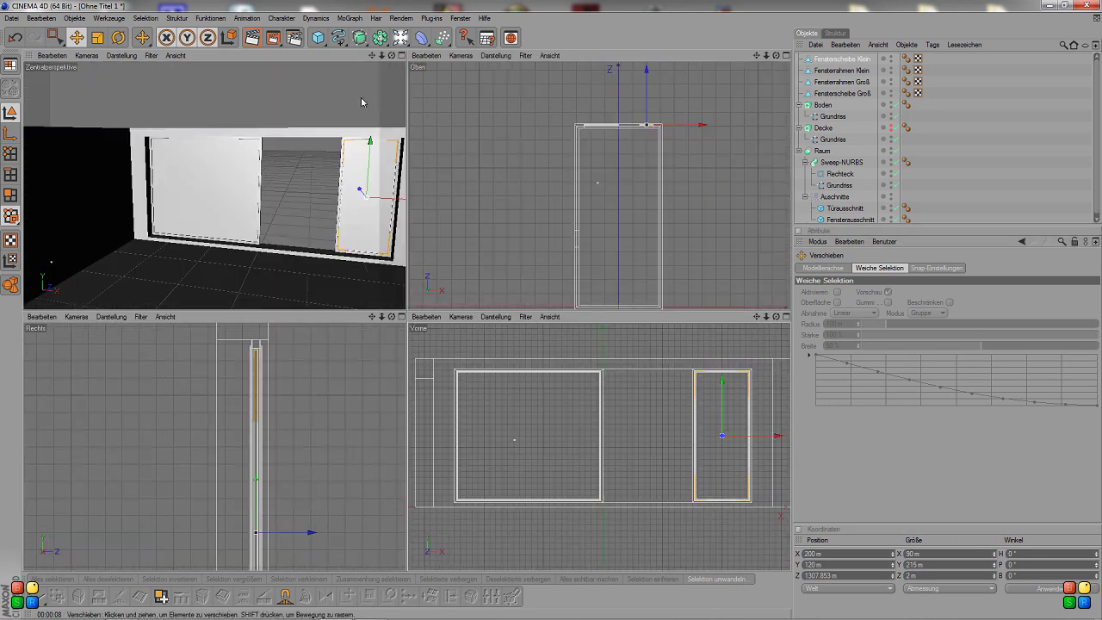
{"action": "left_click", "coordinate": [401, 55]}
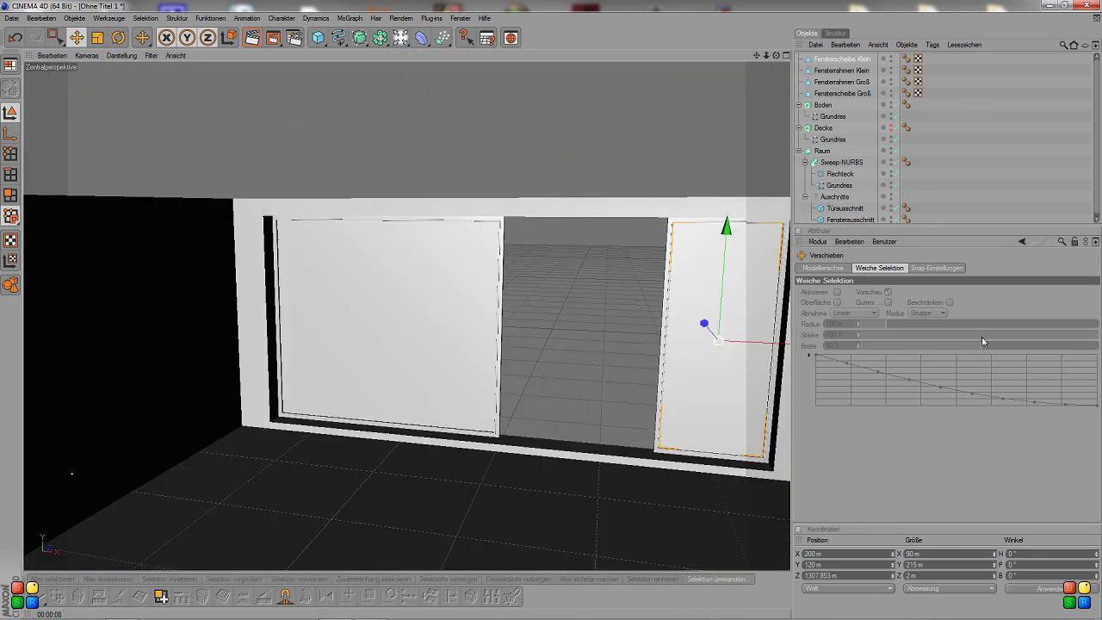
{"action": "left_click", "coordinate": [885, 516]}
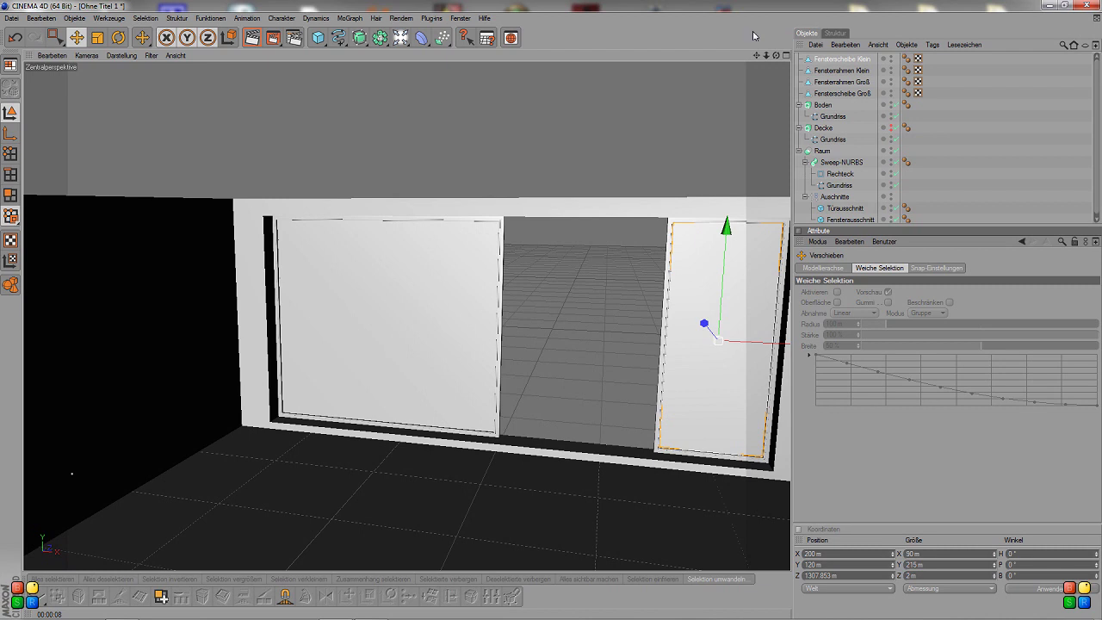